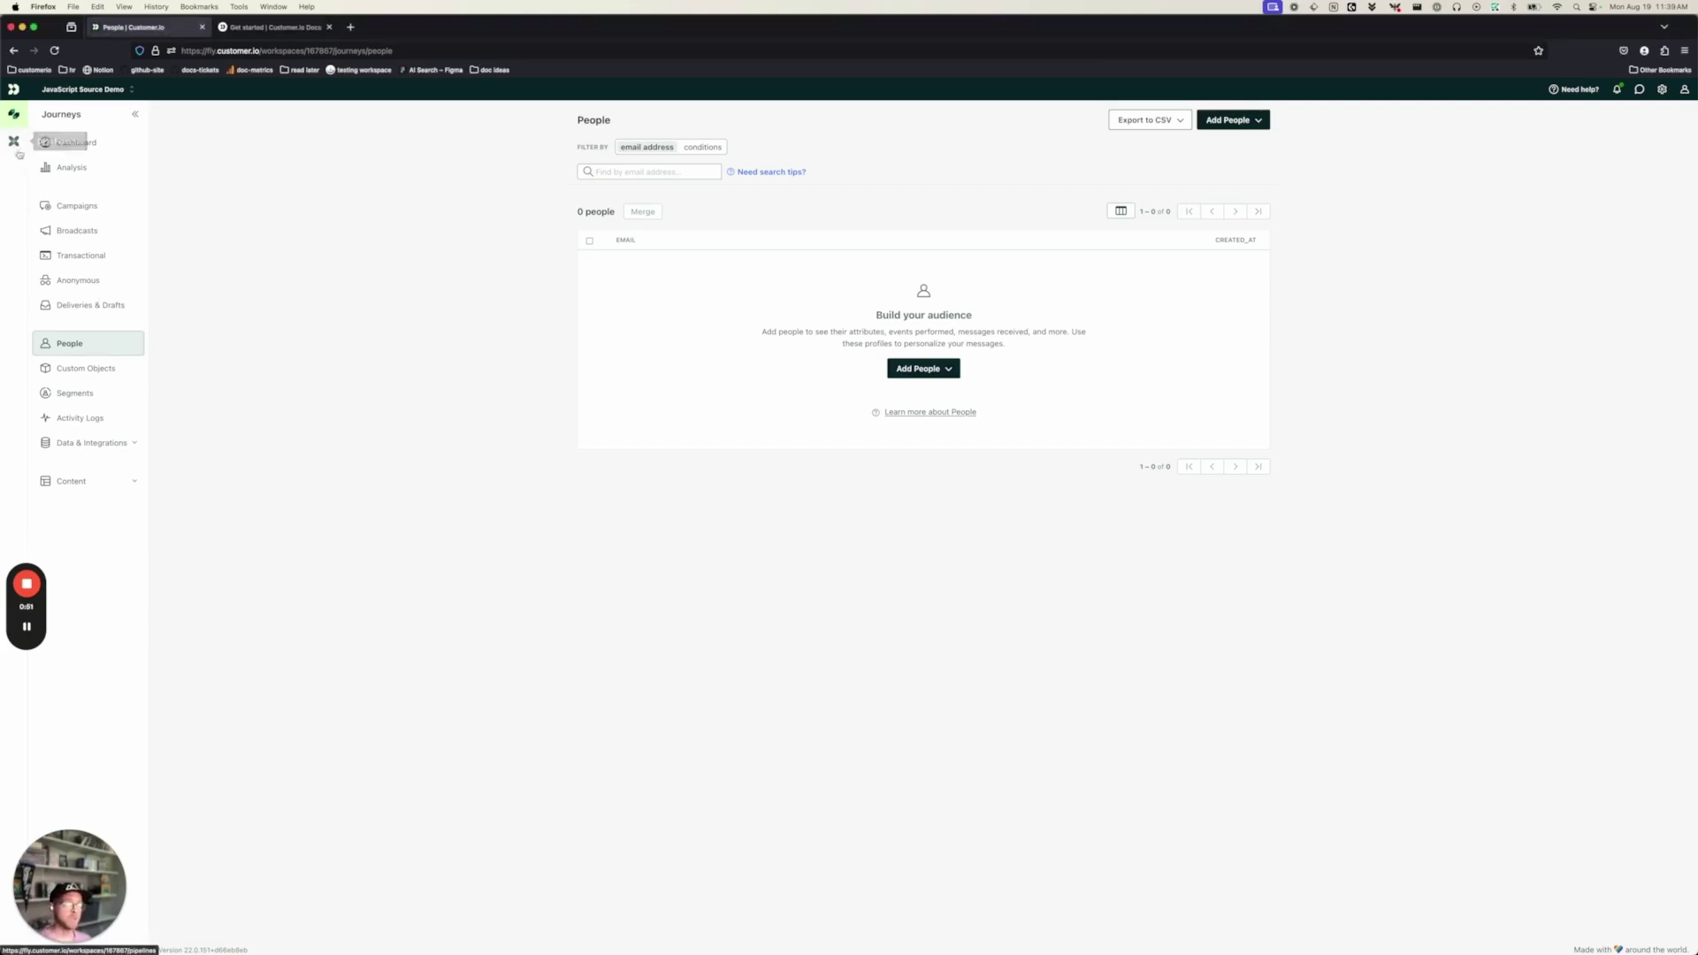
Step: Add a JavaScript source under Data Pipelines and copy its installation snippet
left_click(14, 142)
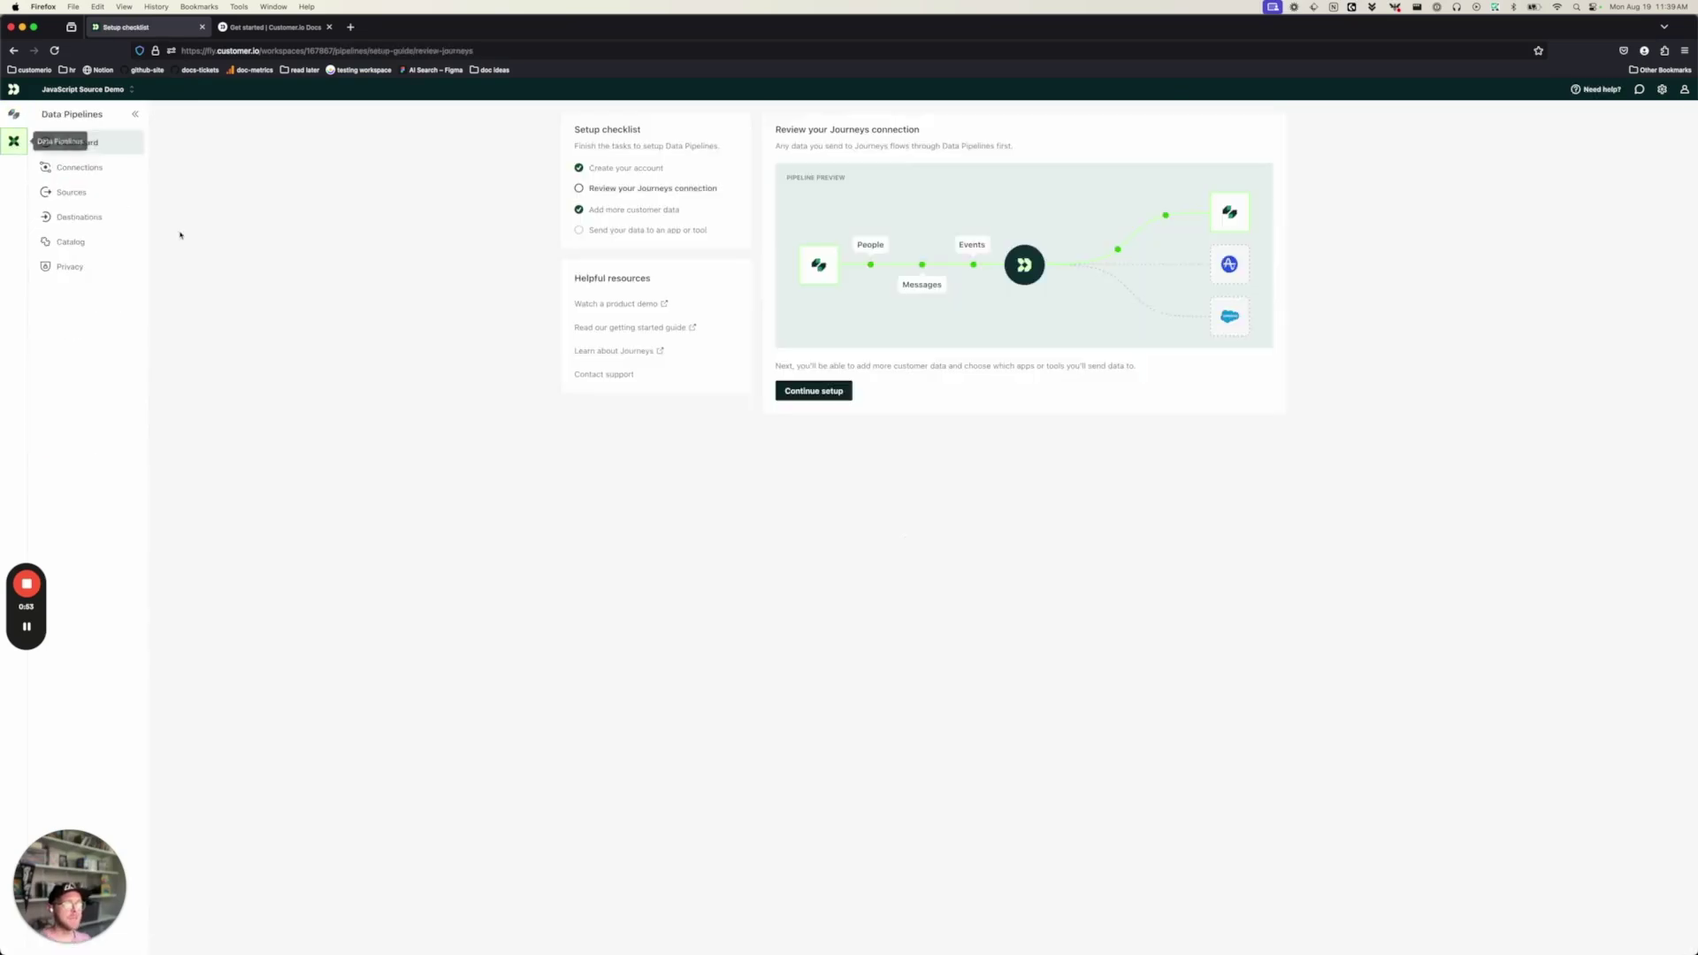
left_click(78, 195)
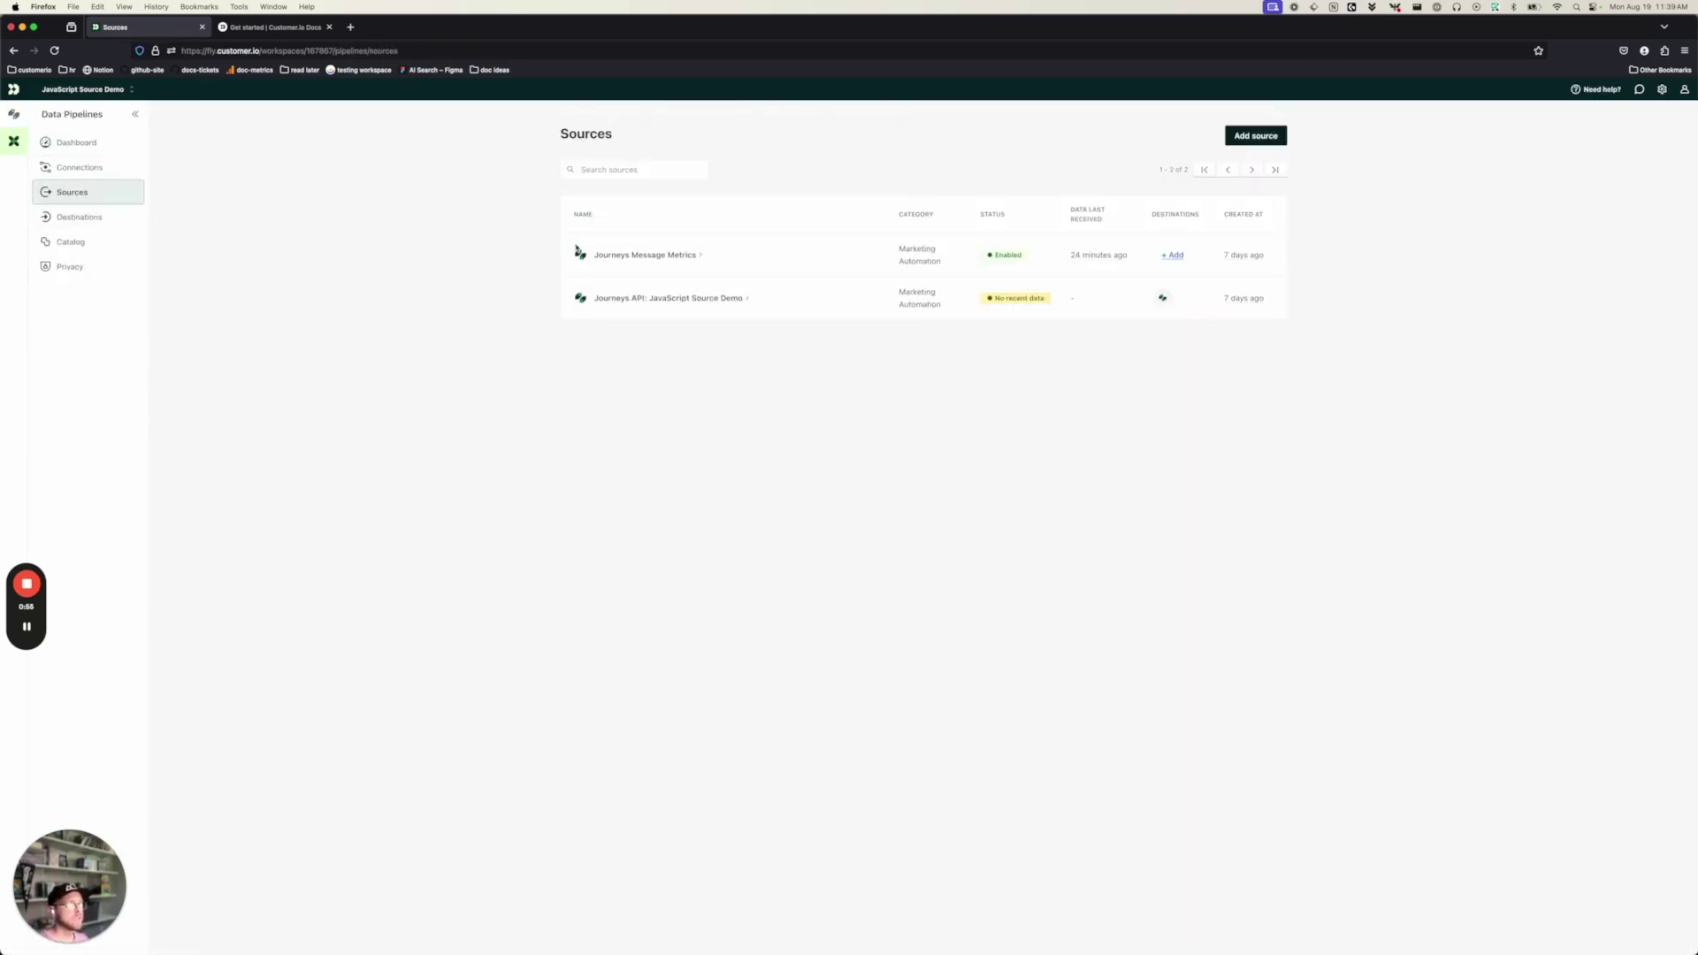
left_click(1256, 139)
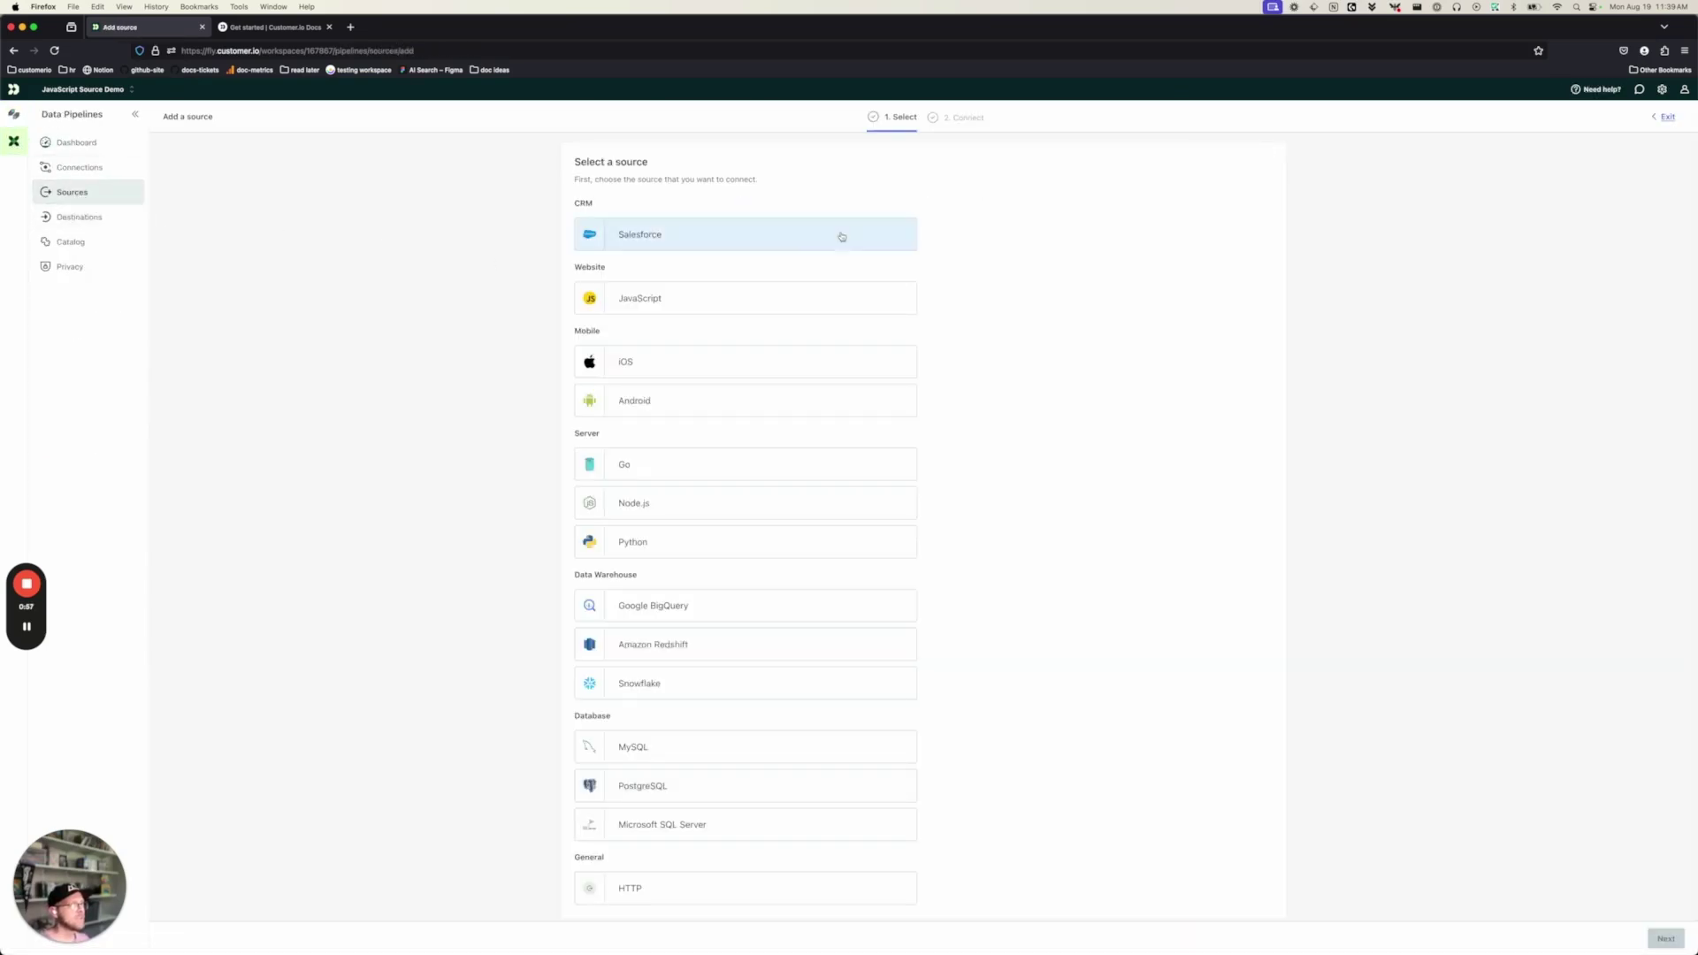
left_click(683, 315)
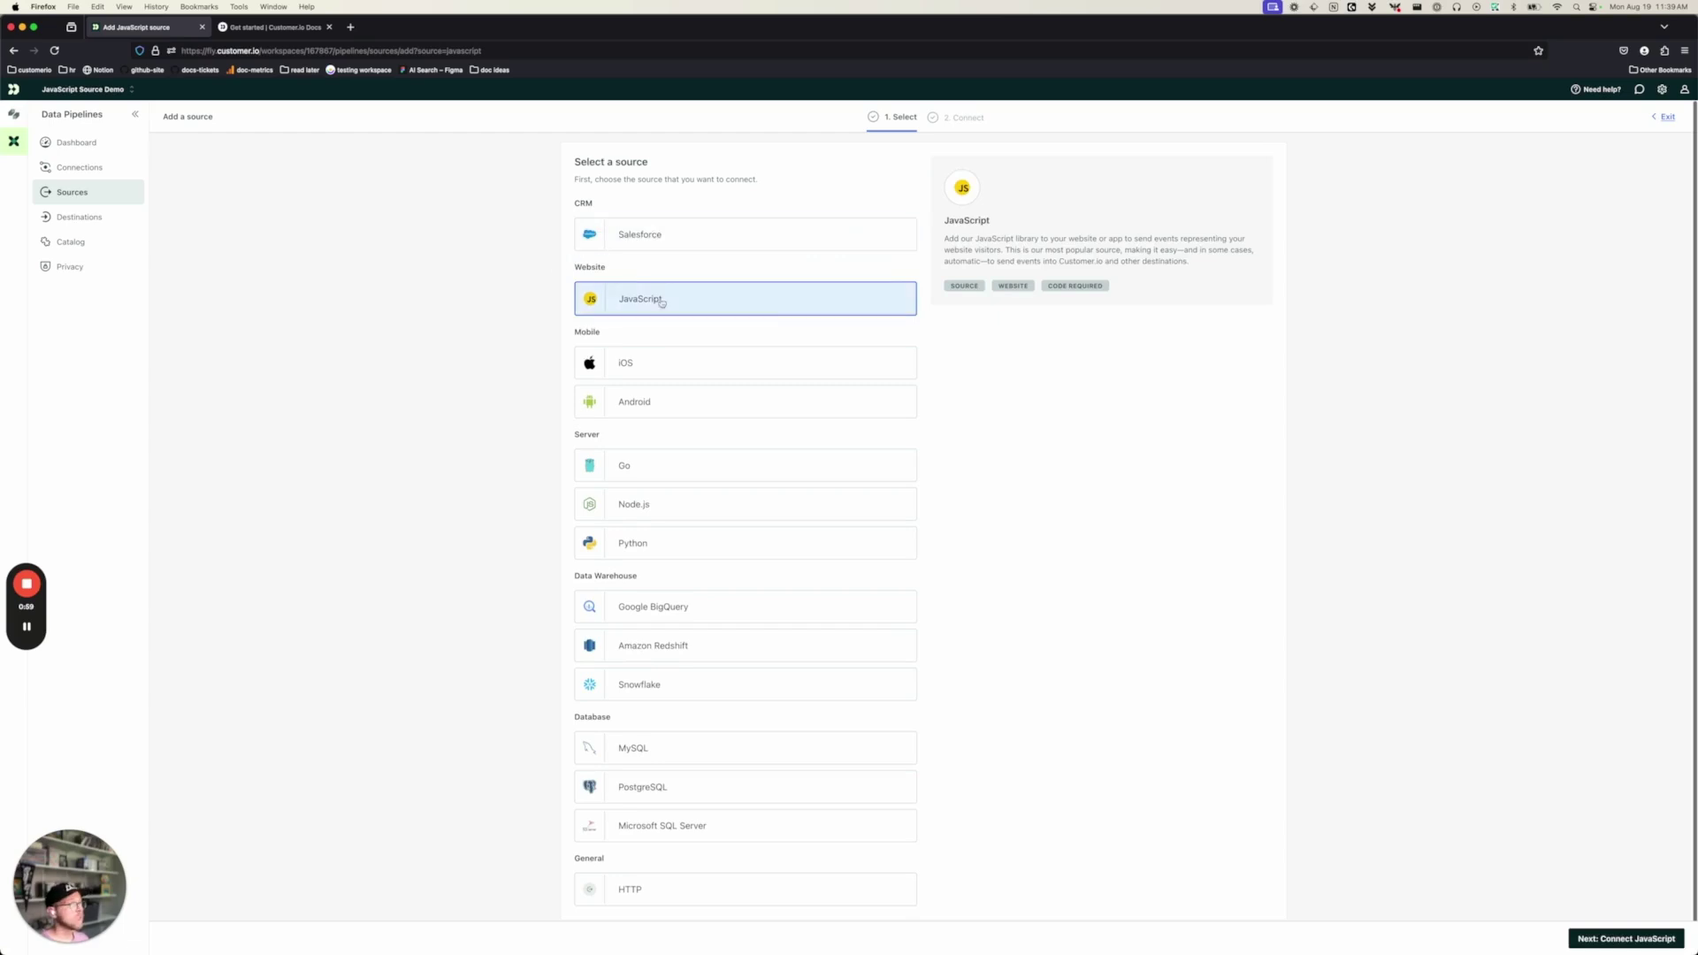
left_click(1636, 942)
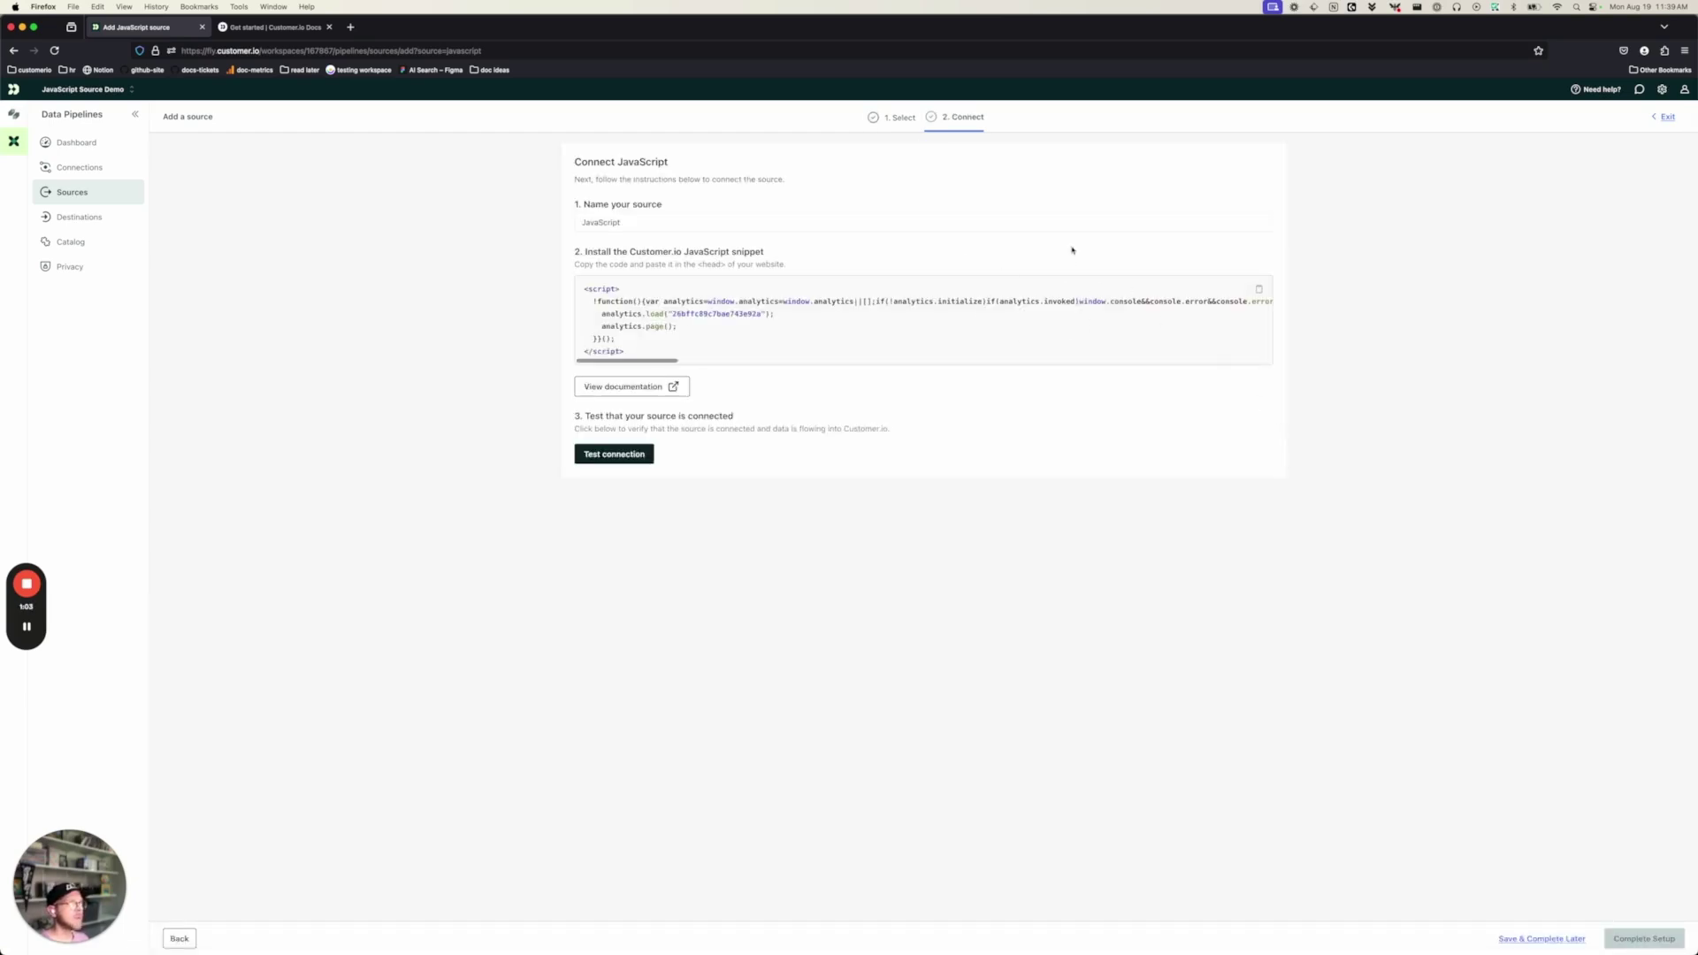
left_click(1259, 289)
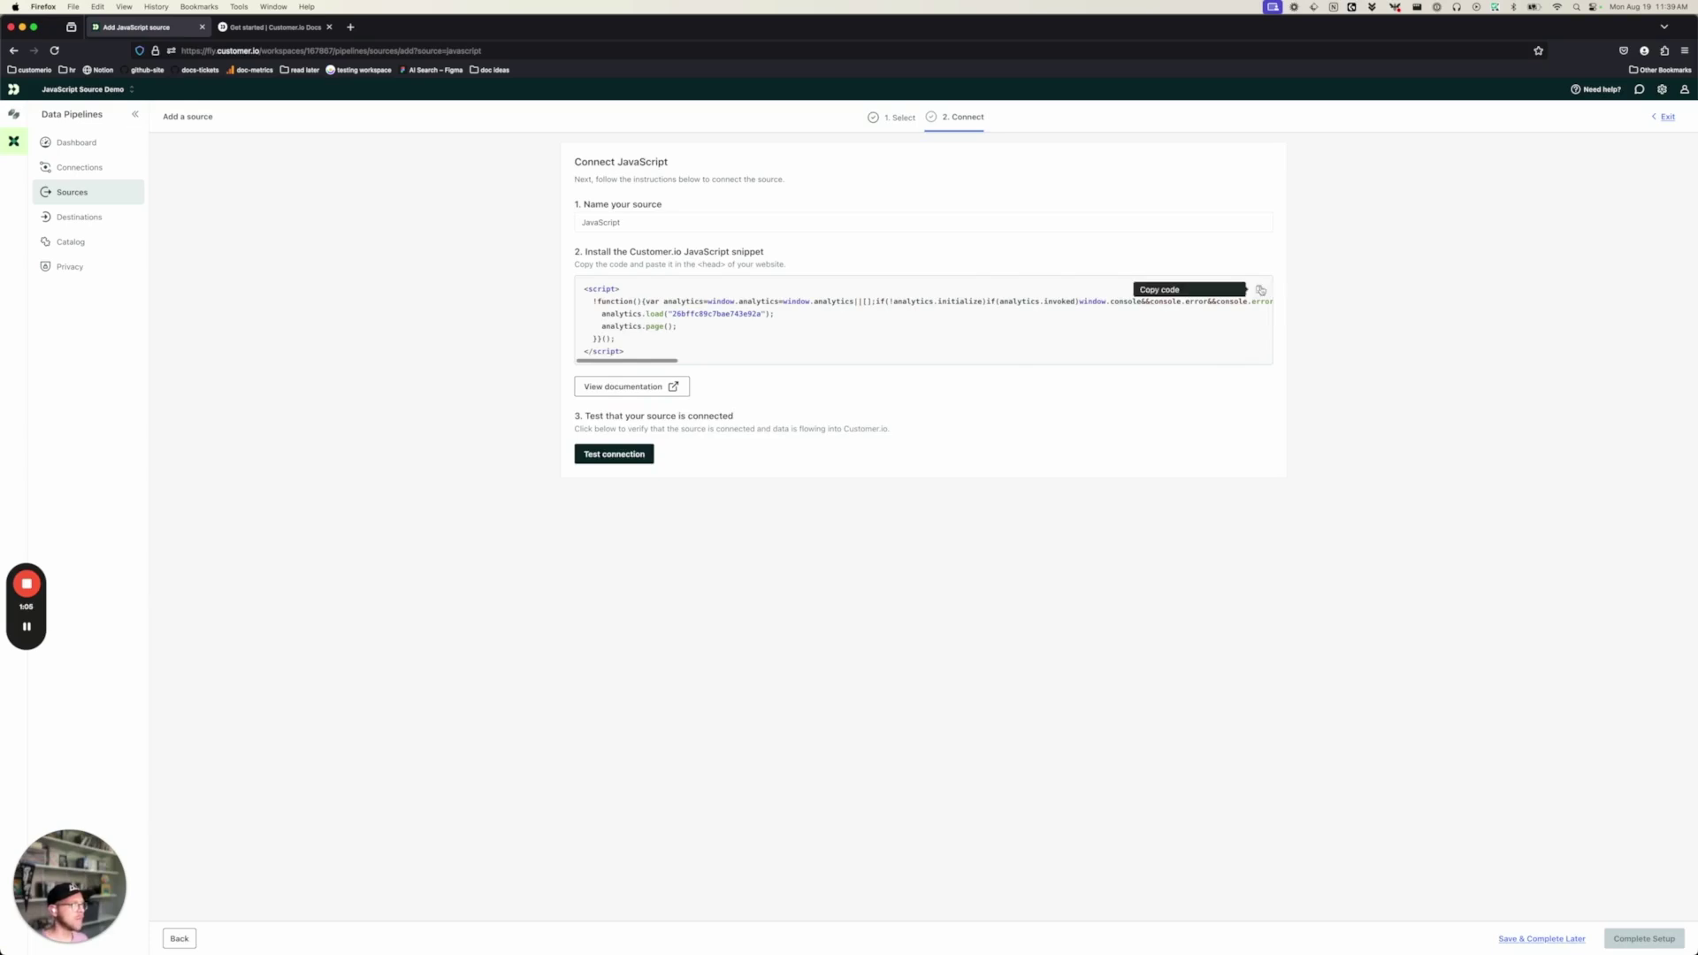
Step: Replace the old analytics script block in partials/head.html with the copied Customer.io snippet
key("super+Tab")
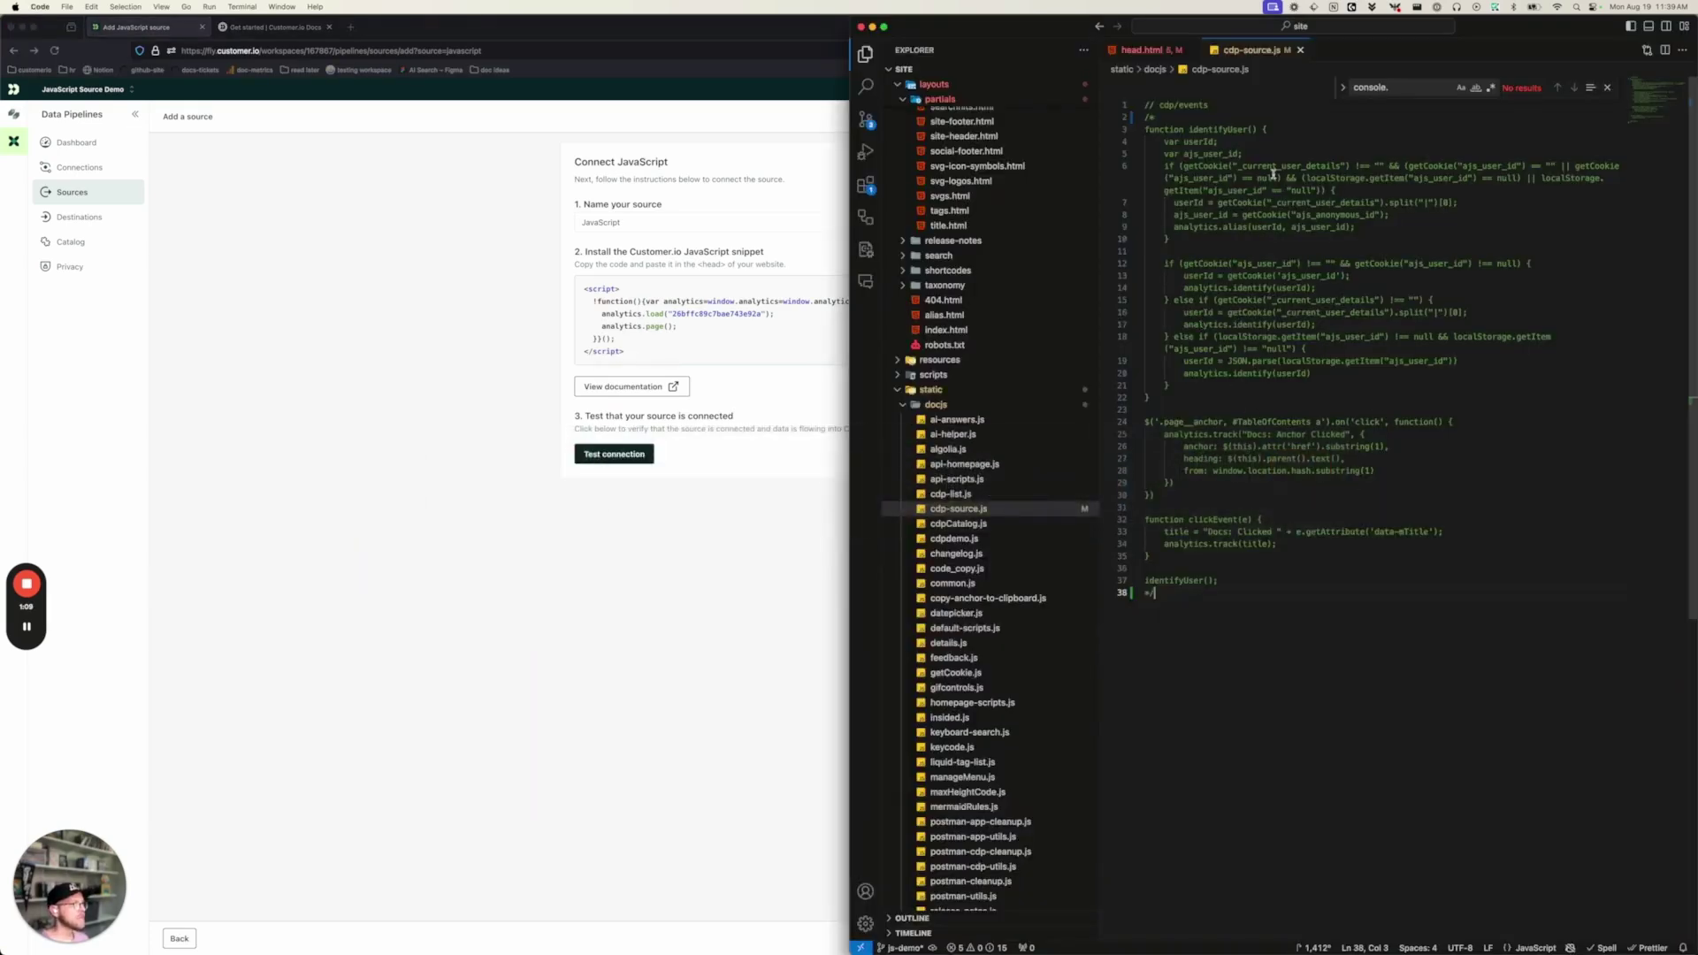
left_click(1137, 51)
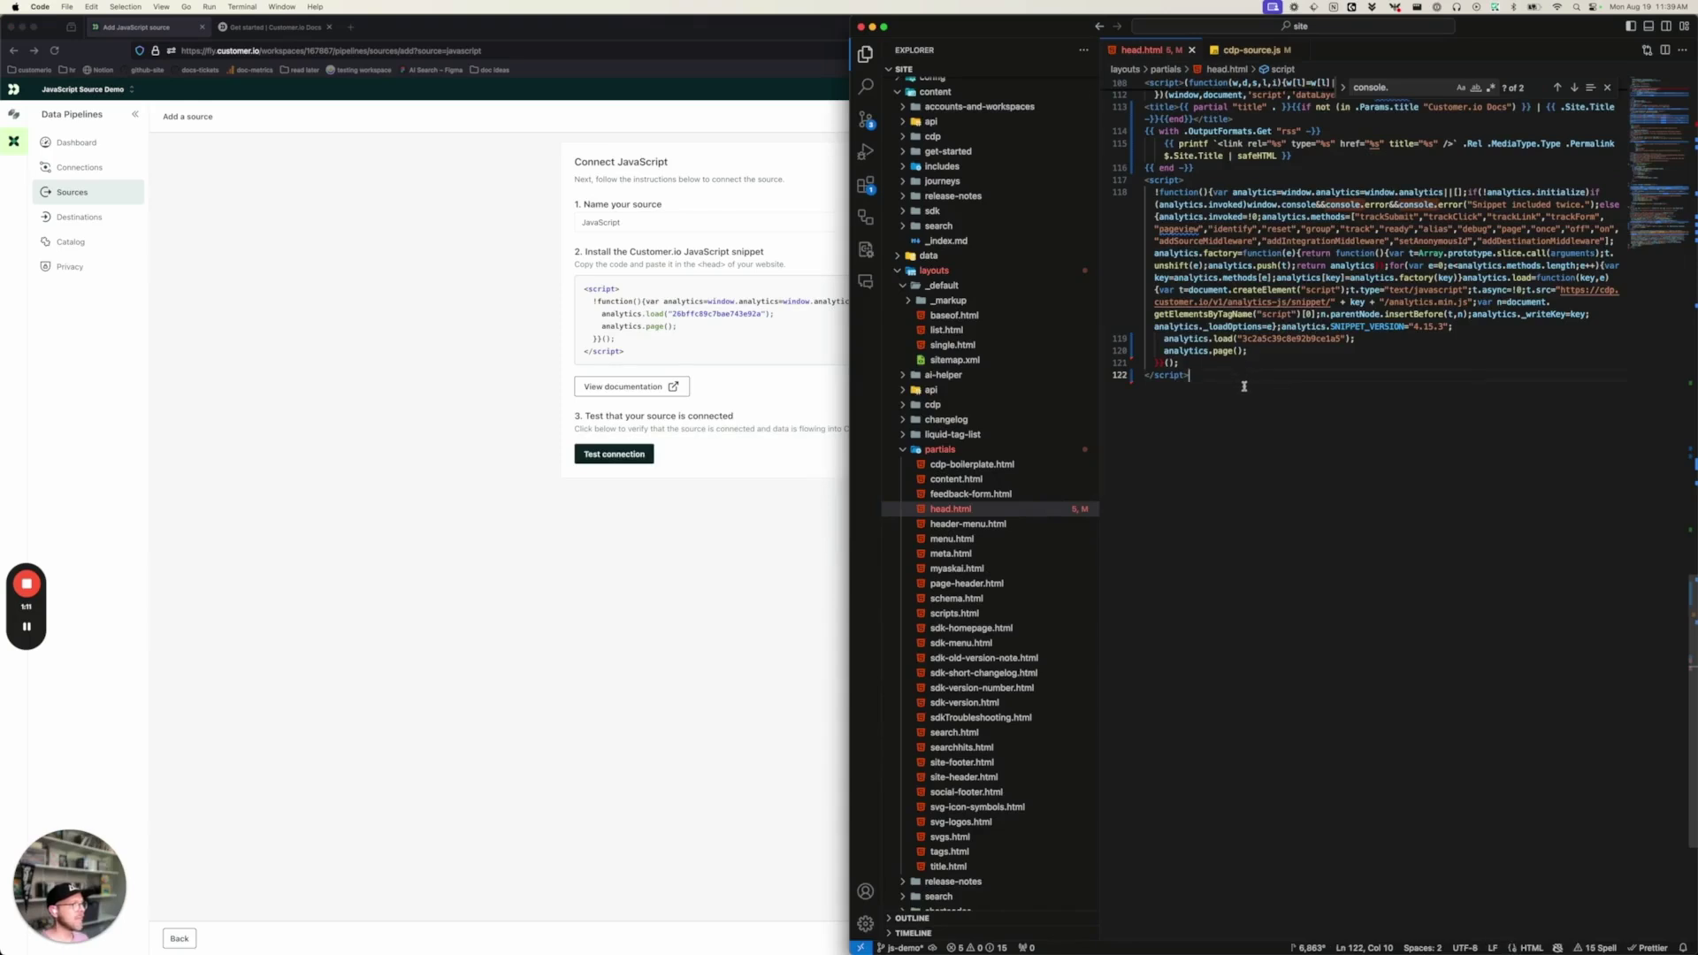
left_click(1145, 181, "shift")
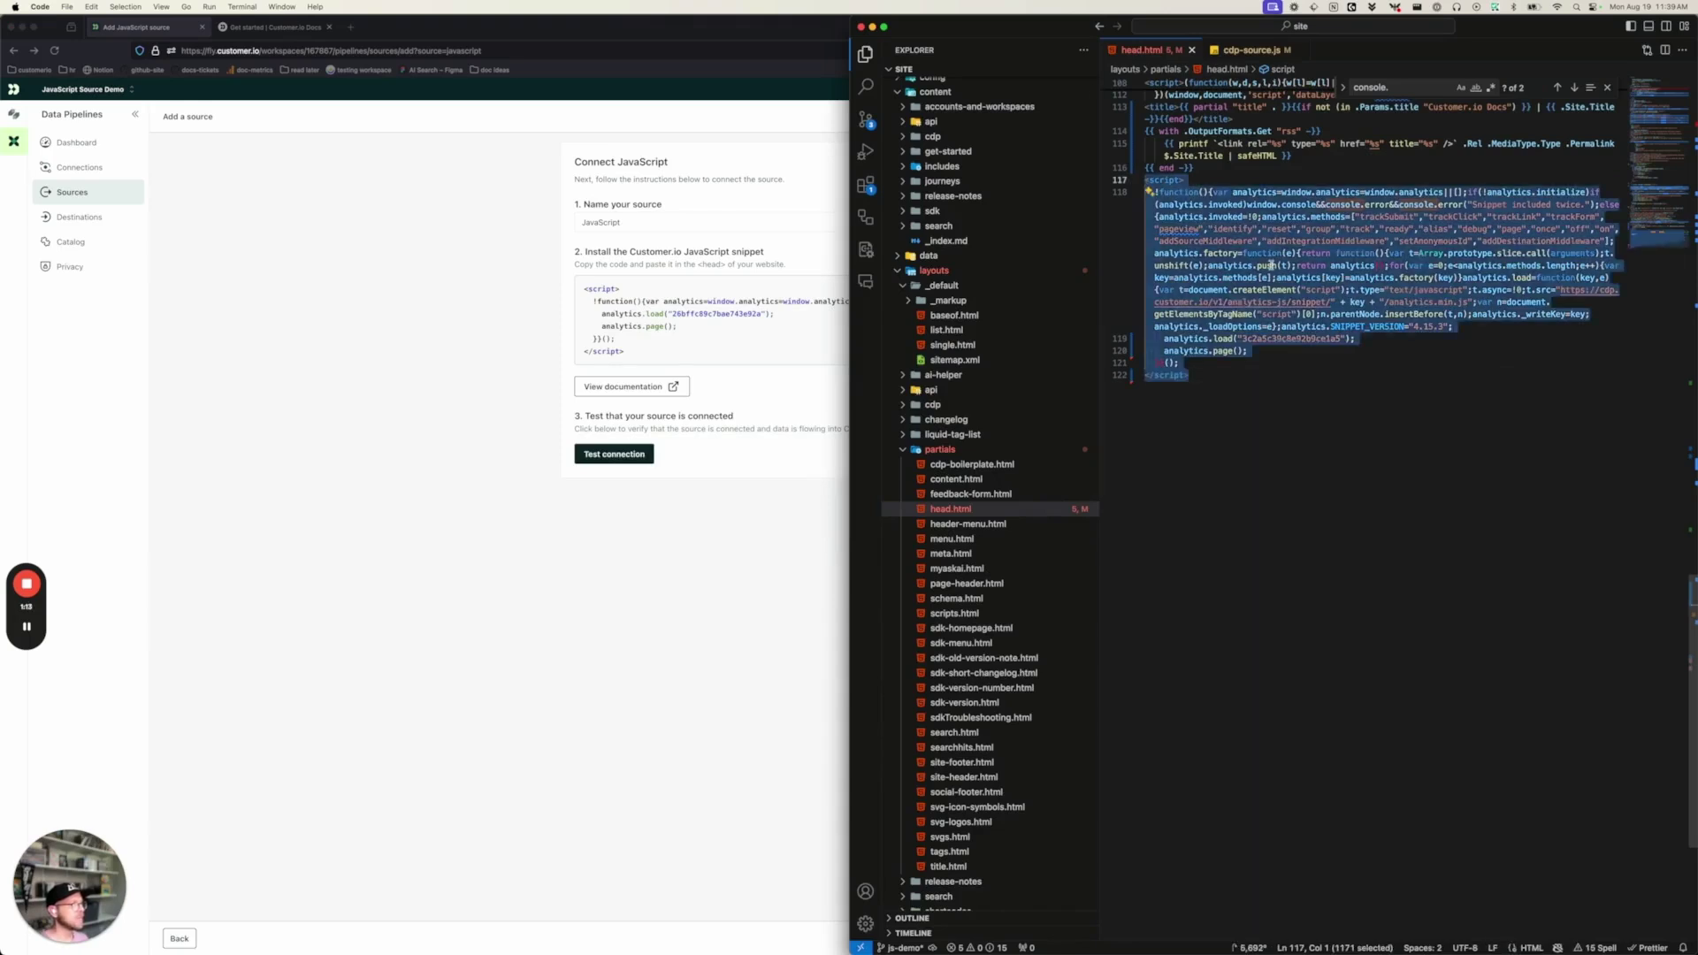
key("super+v")
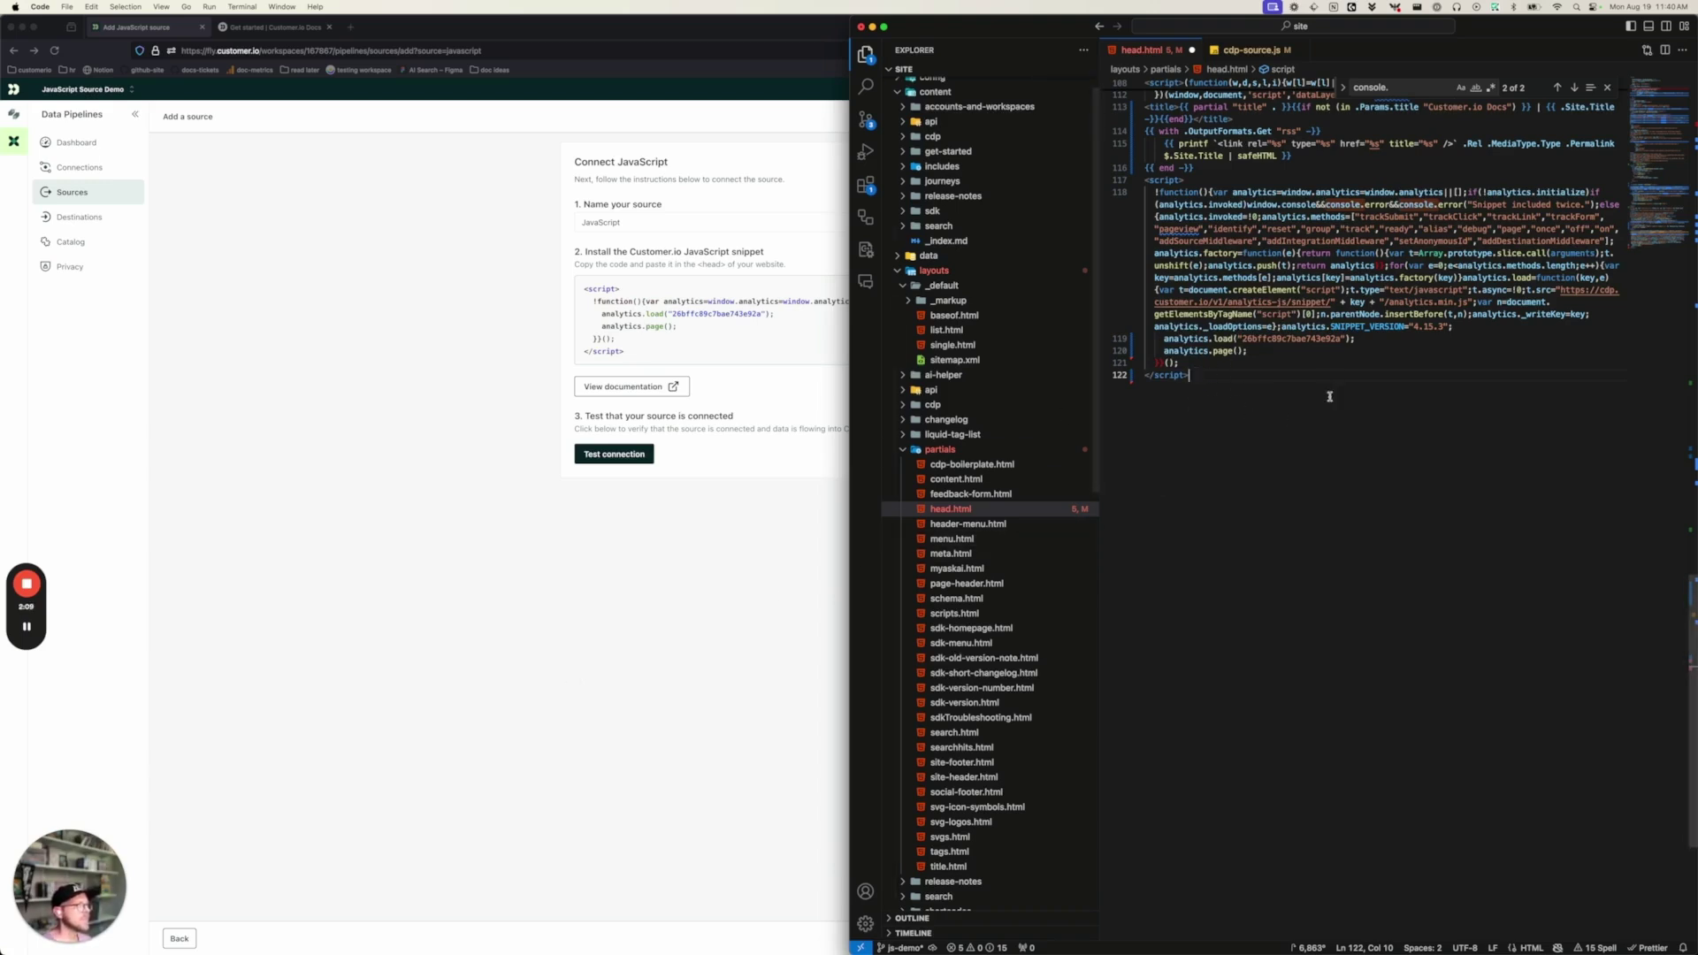
Step: Test the JavaScript source's connection, complete its setup and open the source overview
left_click(274, 27)
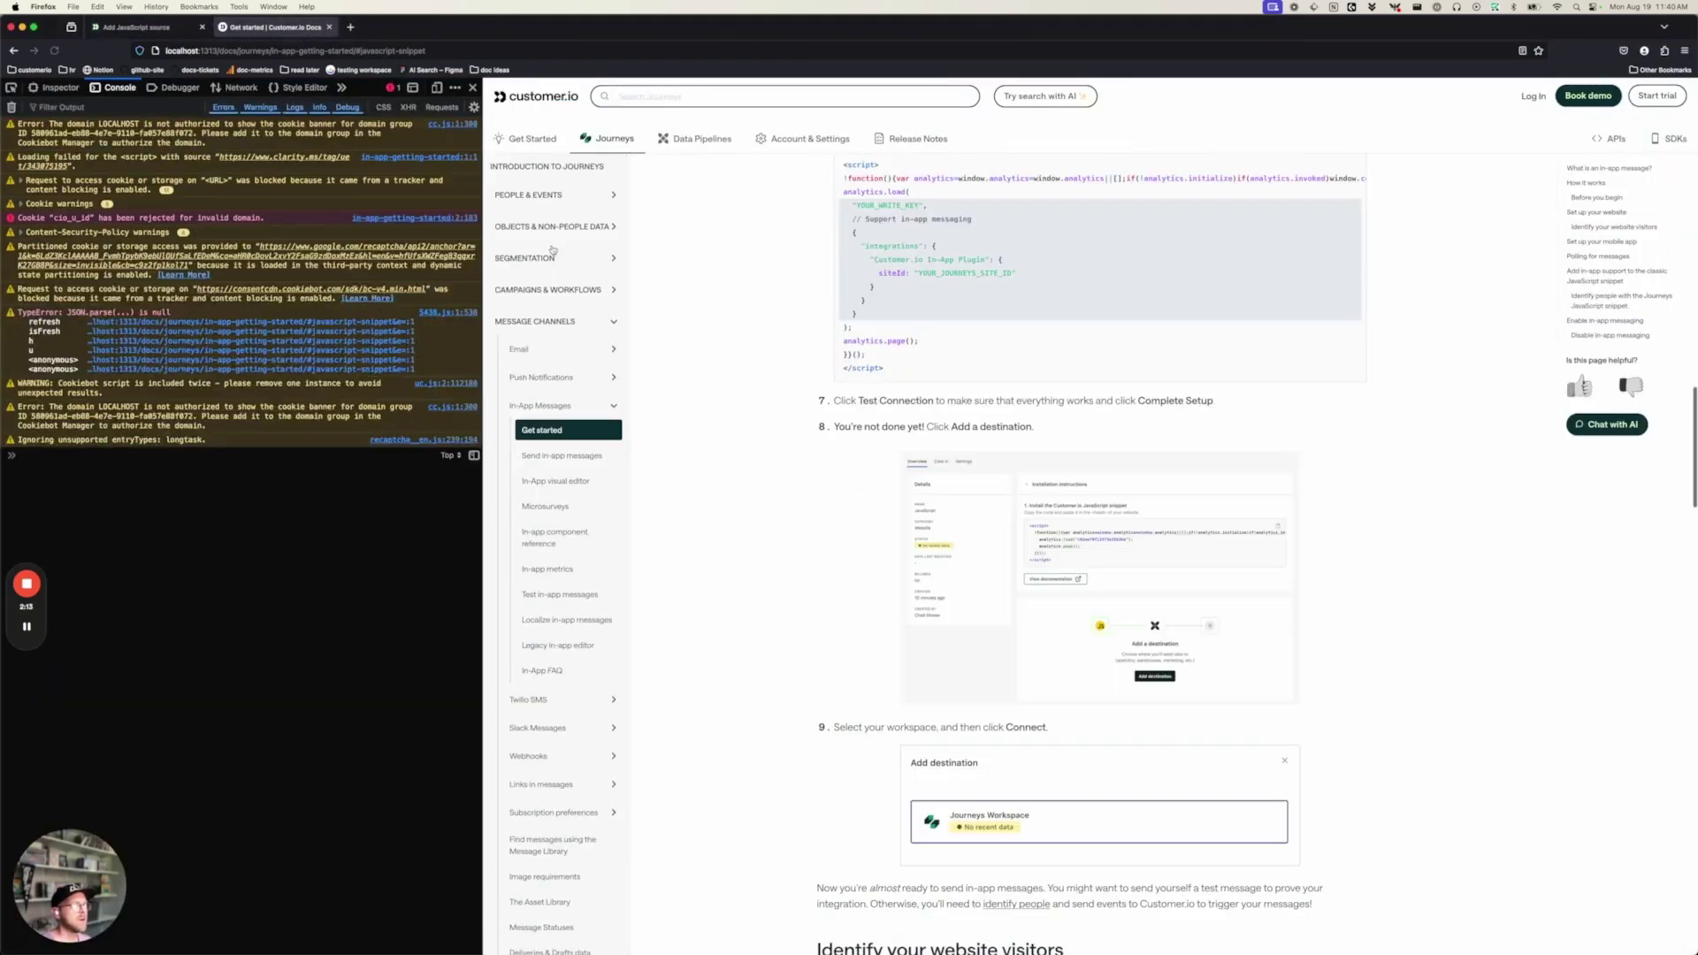
left_click(137, 27)
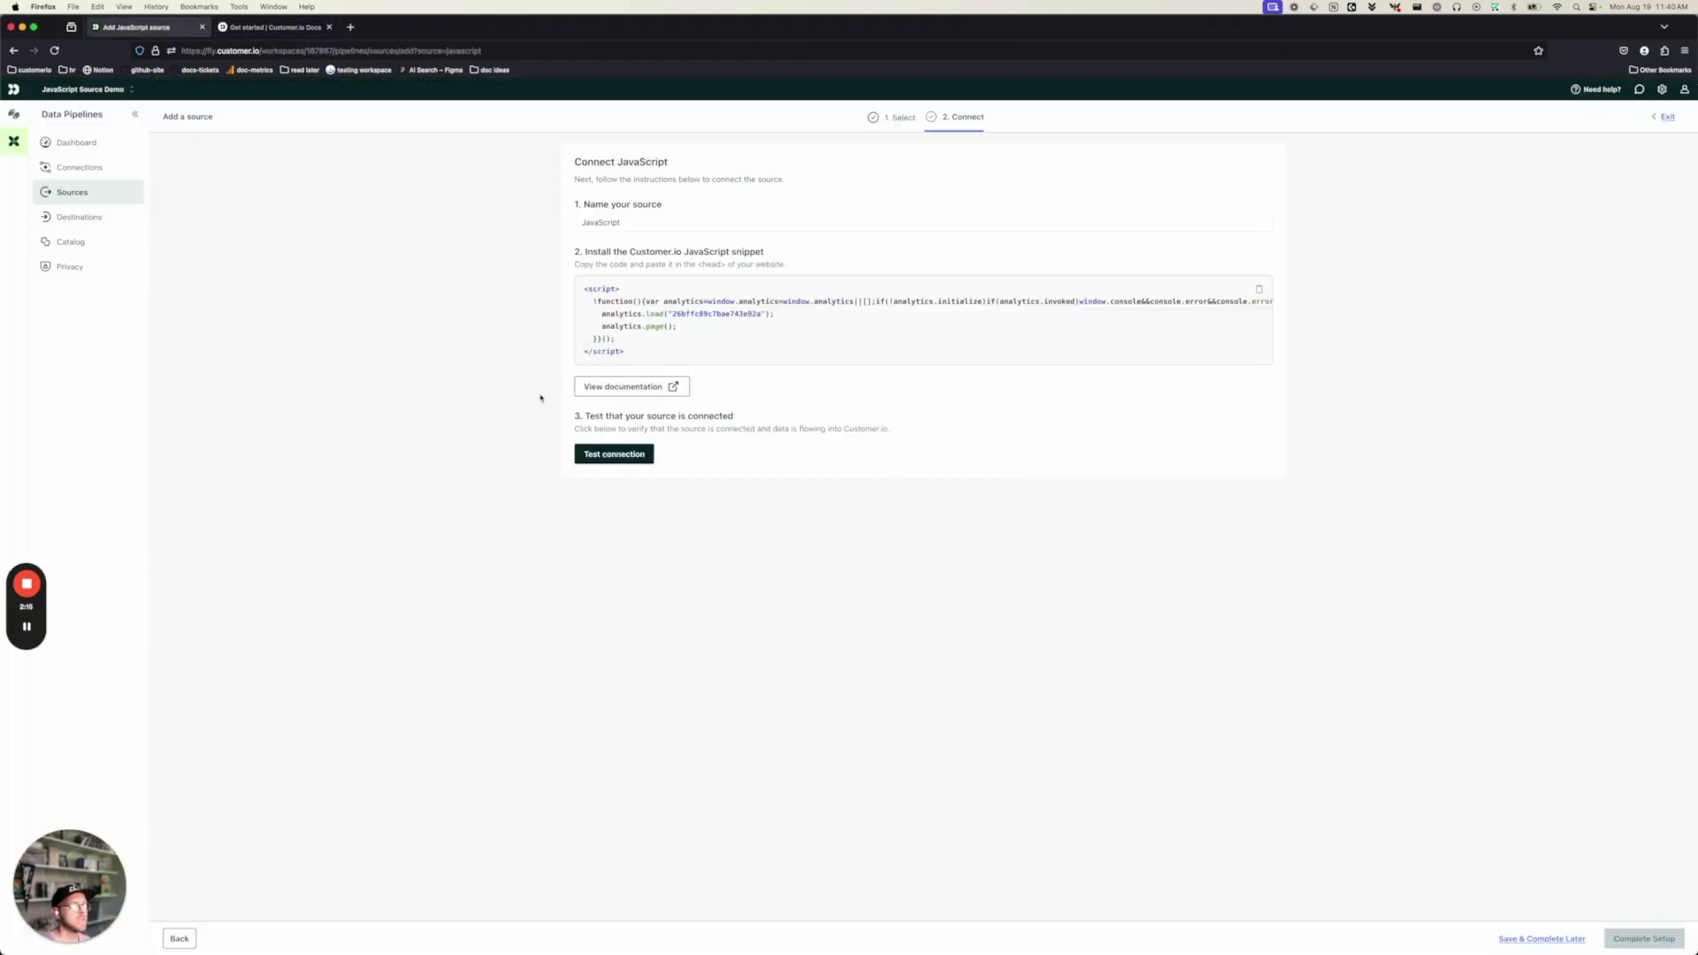
left_click(608, 449)
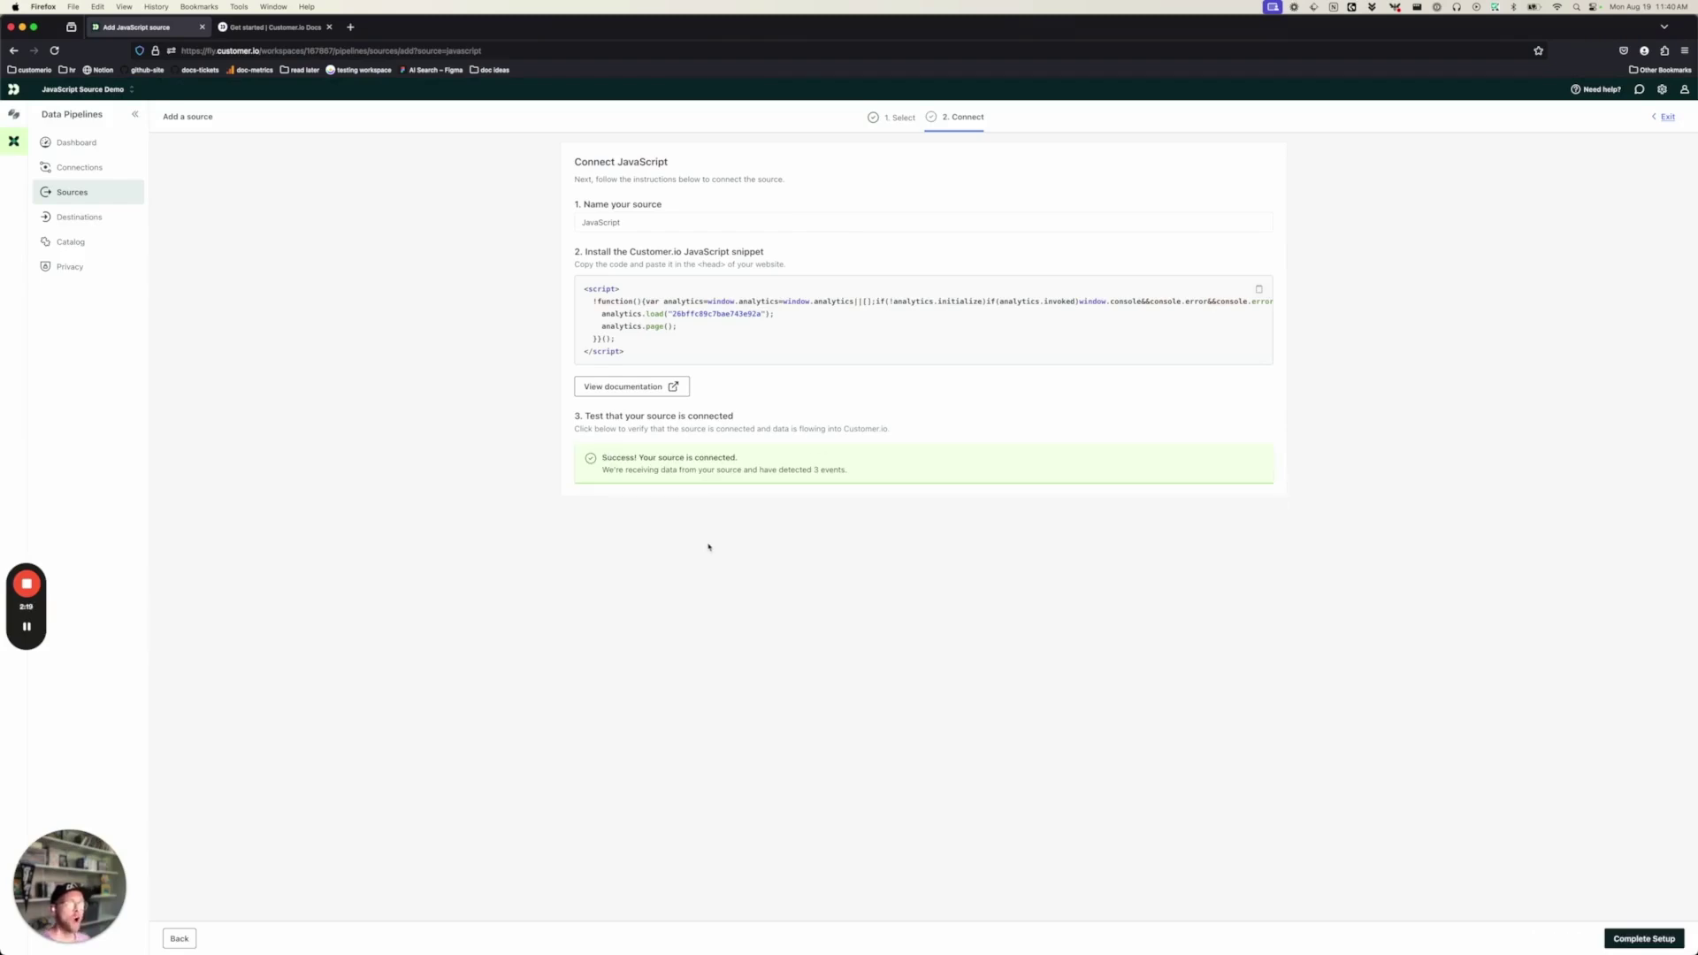
left_click(1637, 941)
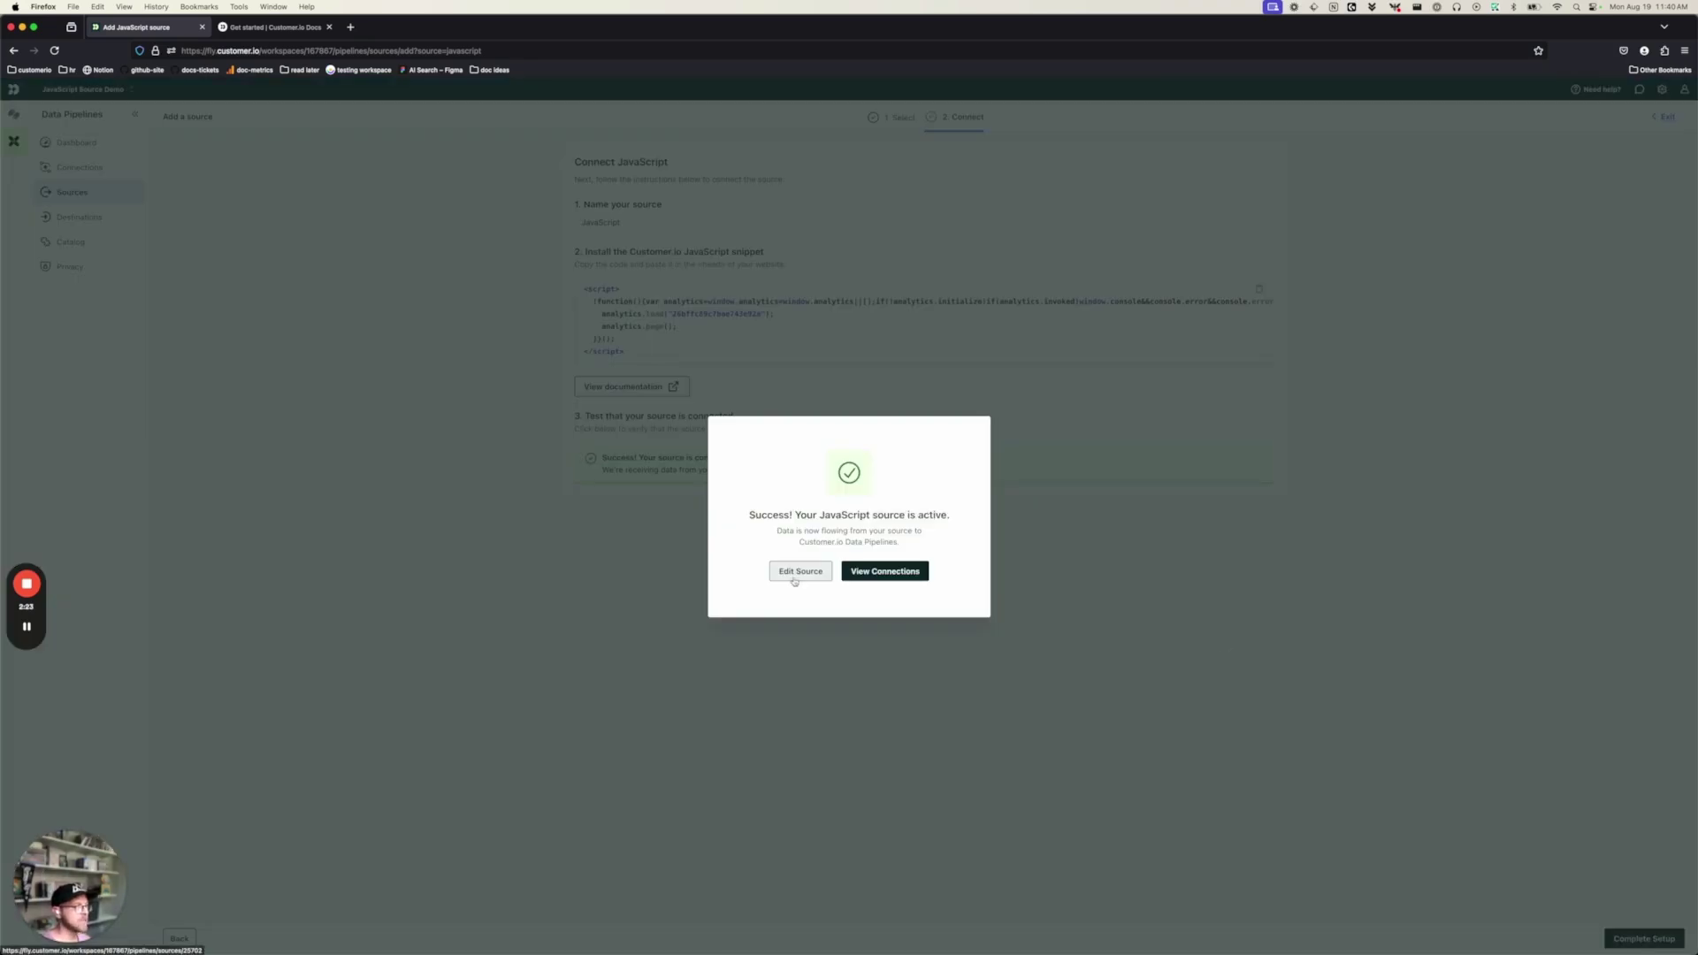
left_click(795, 574)
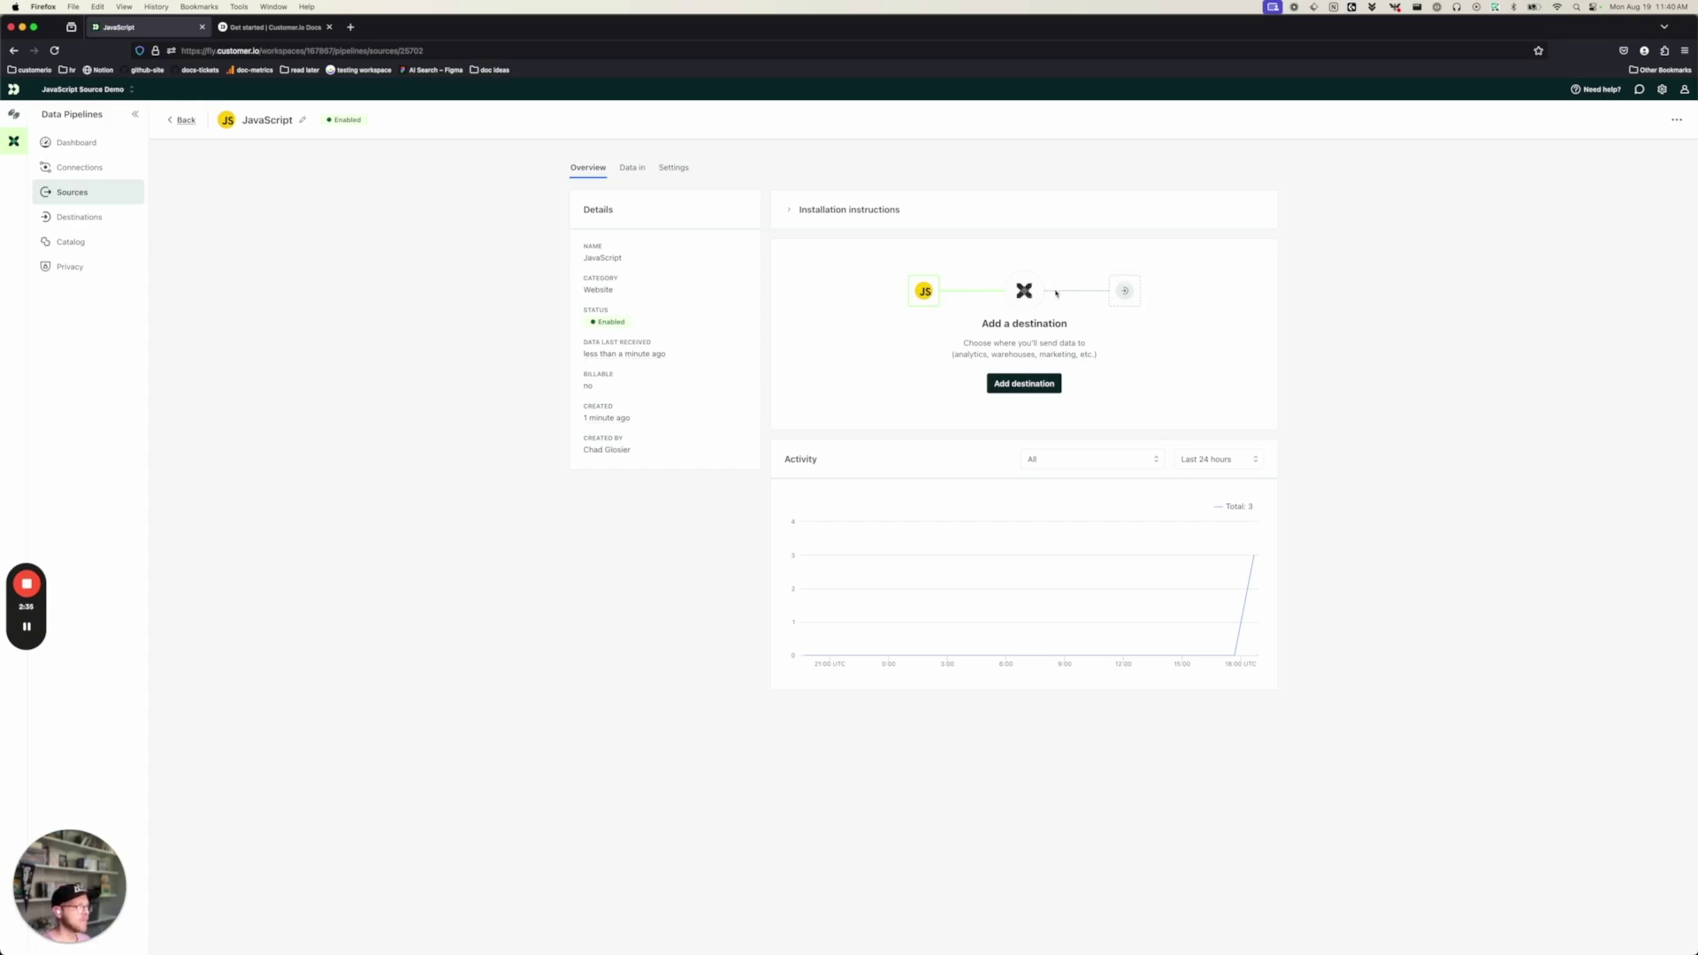
Step: Add Journeys Workspace as the JavaScript source's destination
left_click(1024, 393)
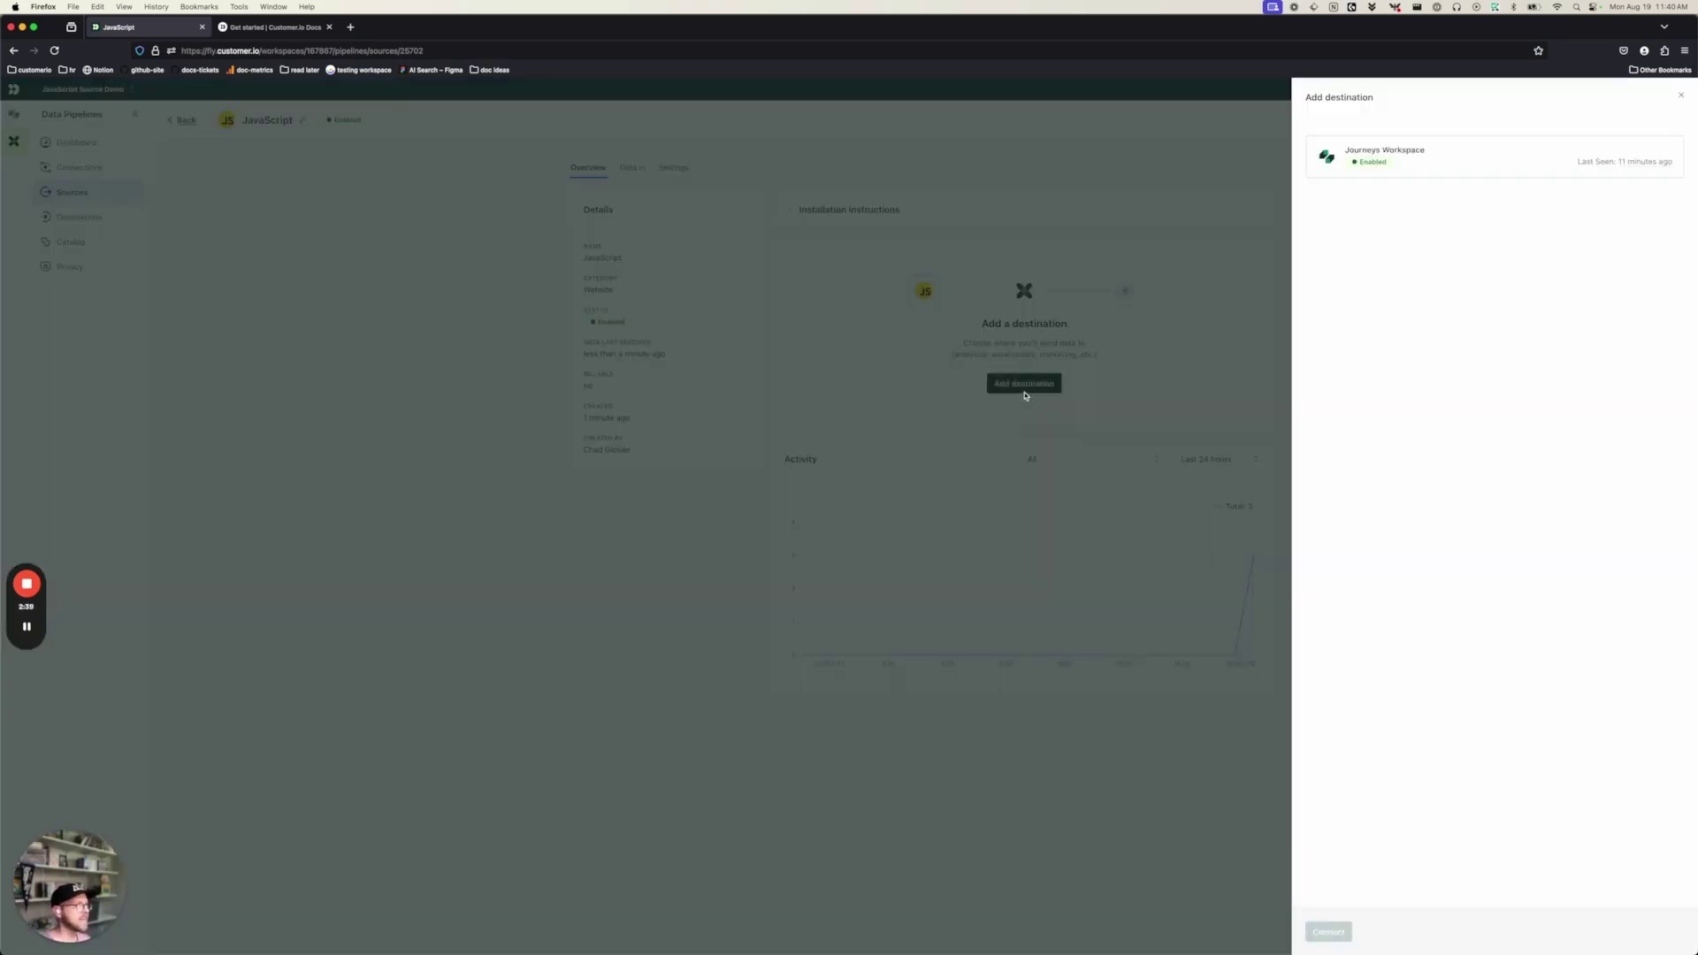
left_click(1422, 147)
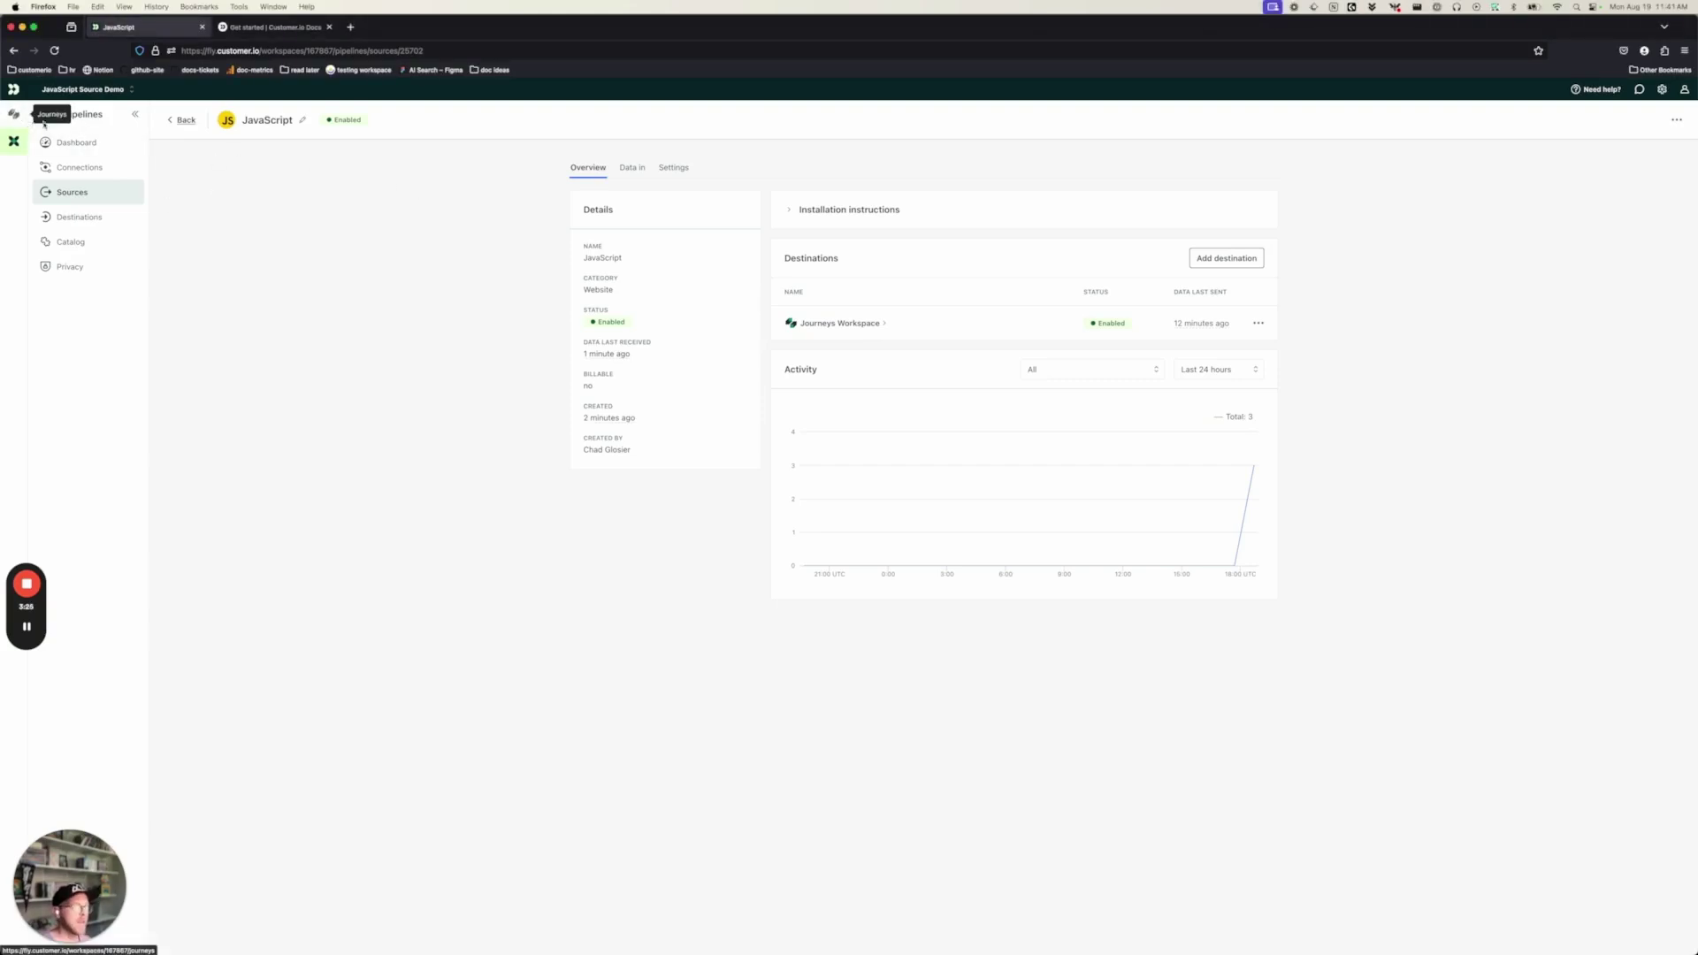
Step: Open the Journeys People list and reload it to check for new people
left_click(14, 114)
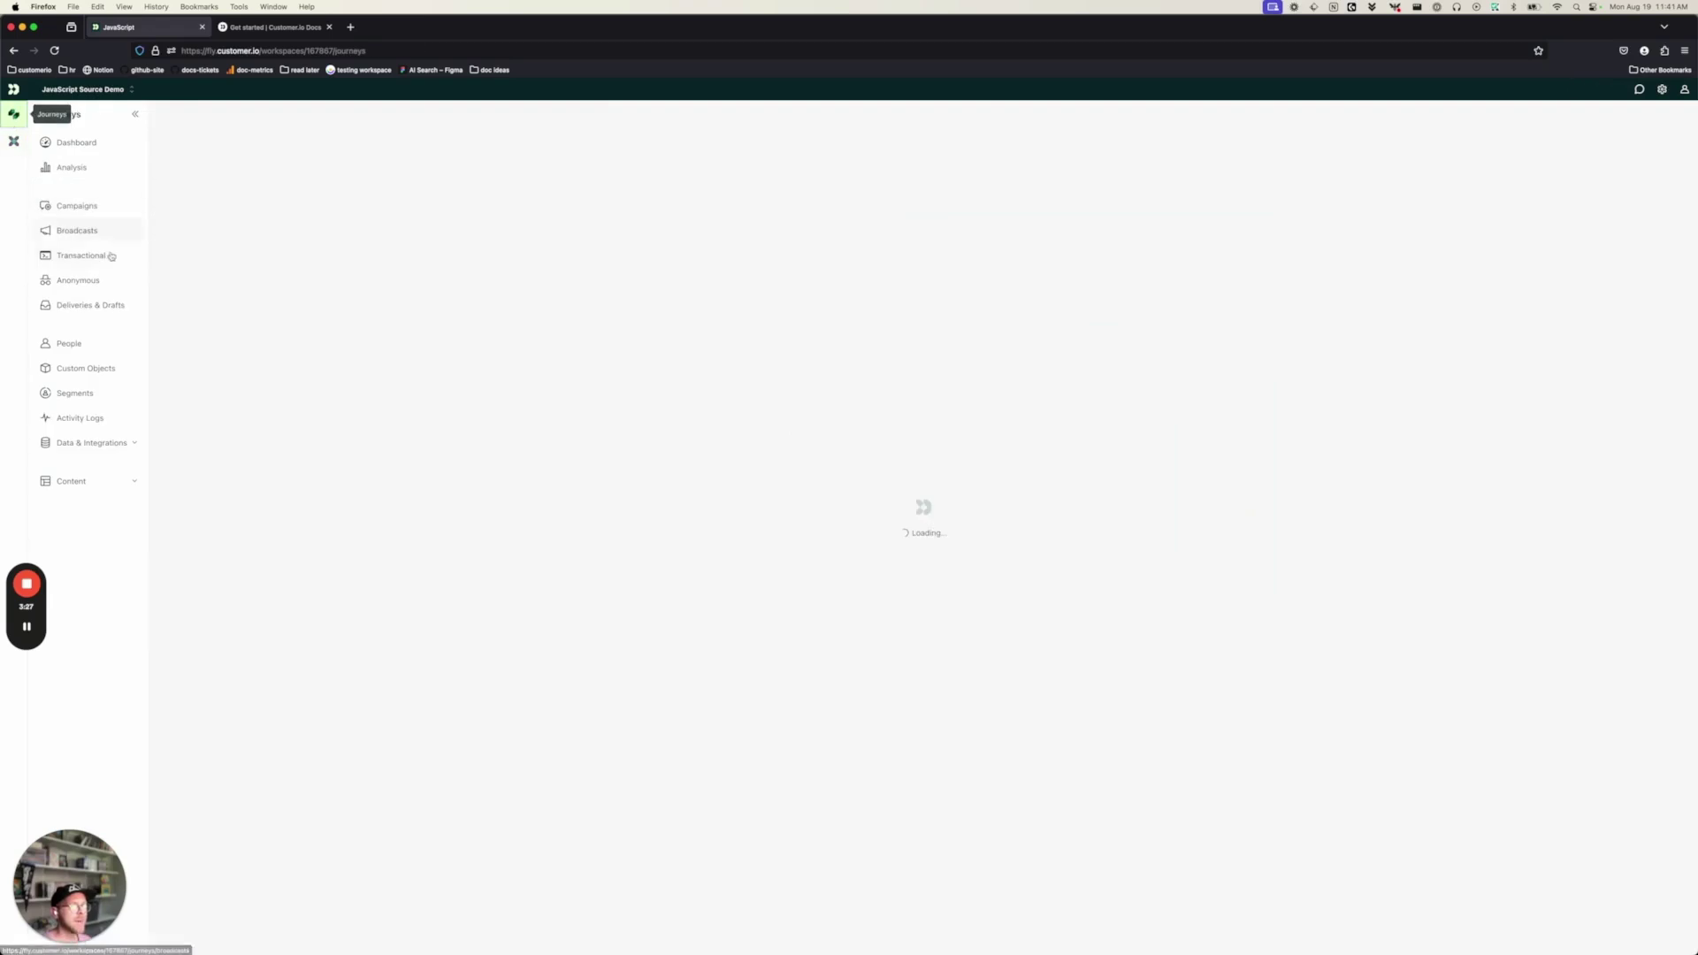
left_click(69, 344)
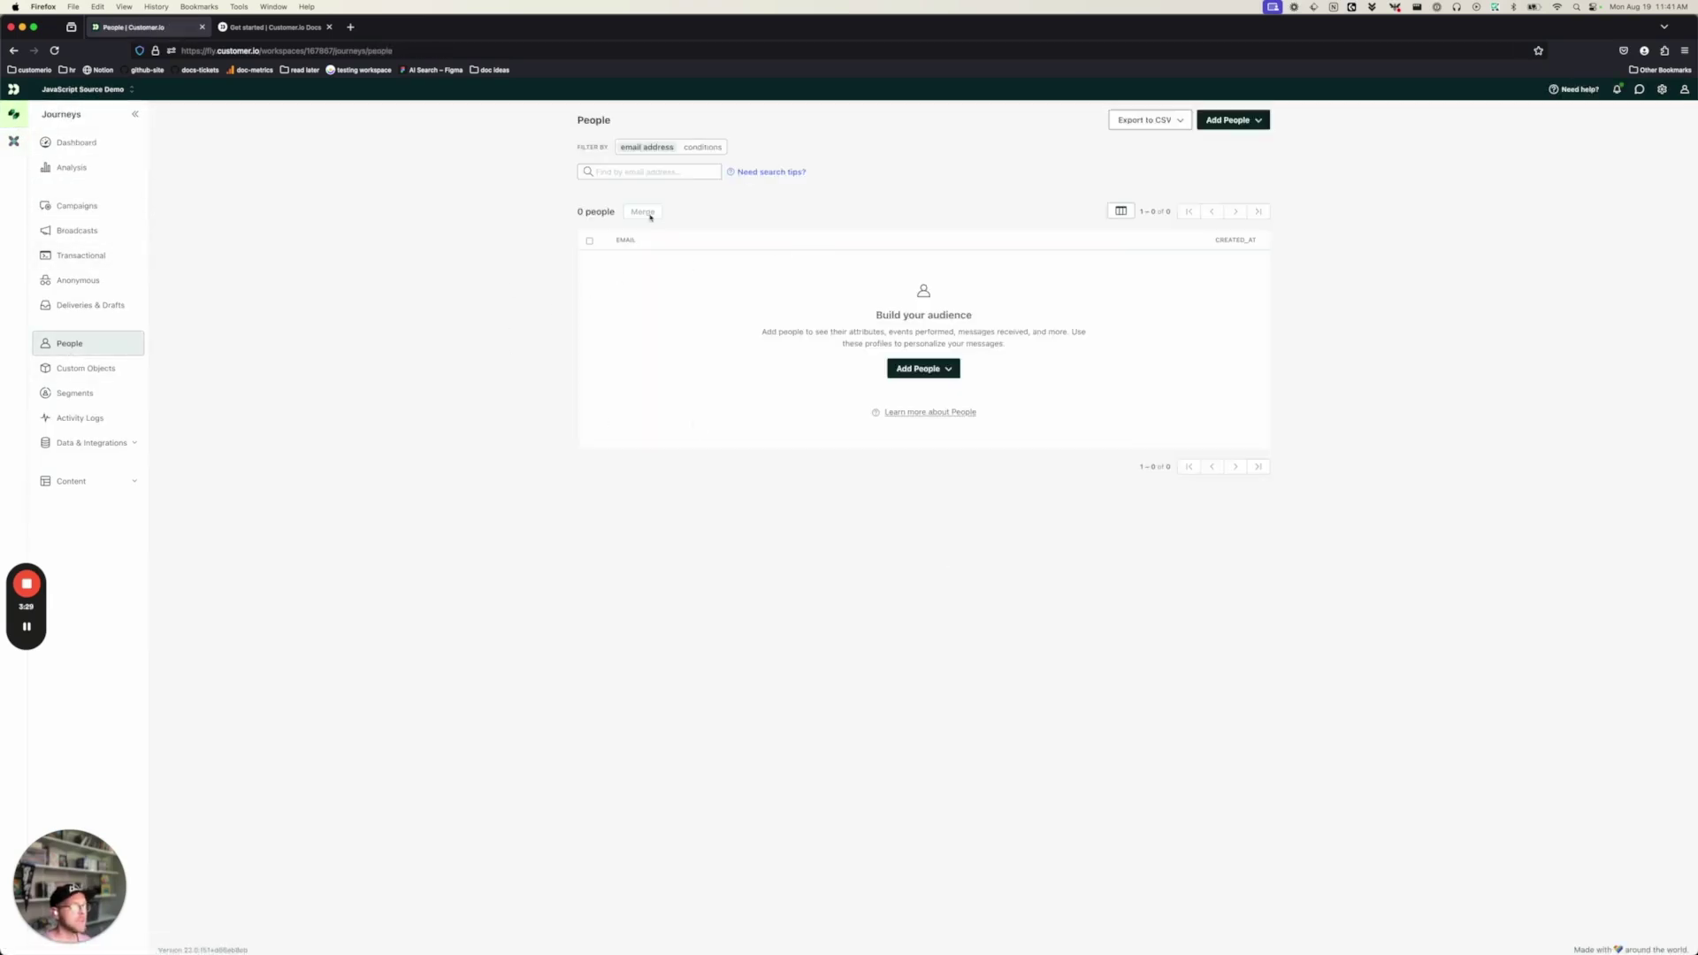
left_click(273, 28)
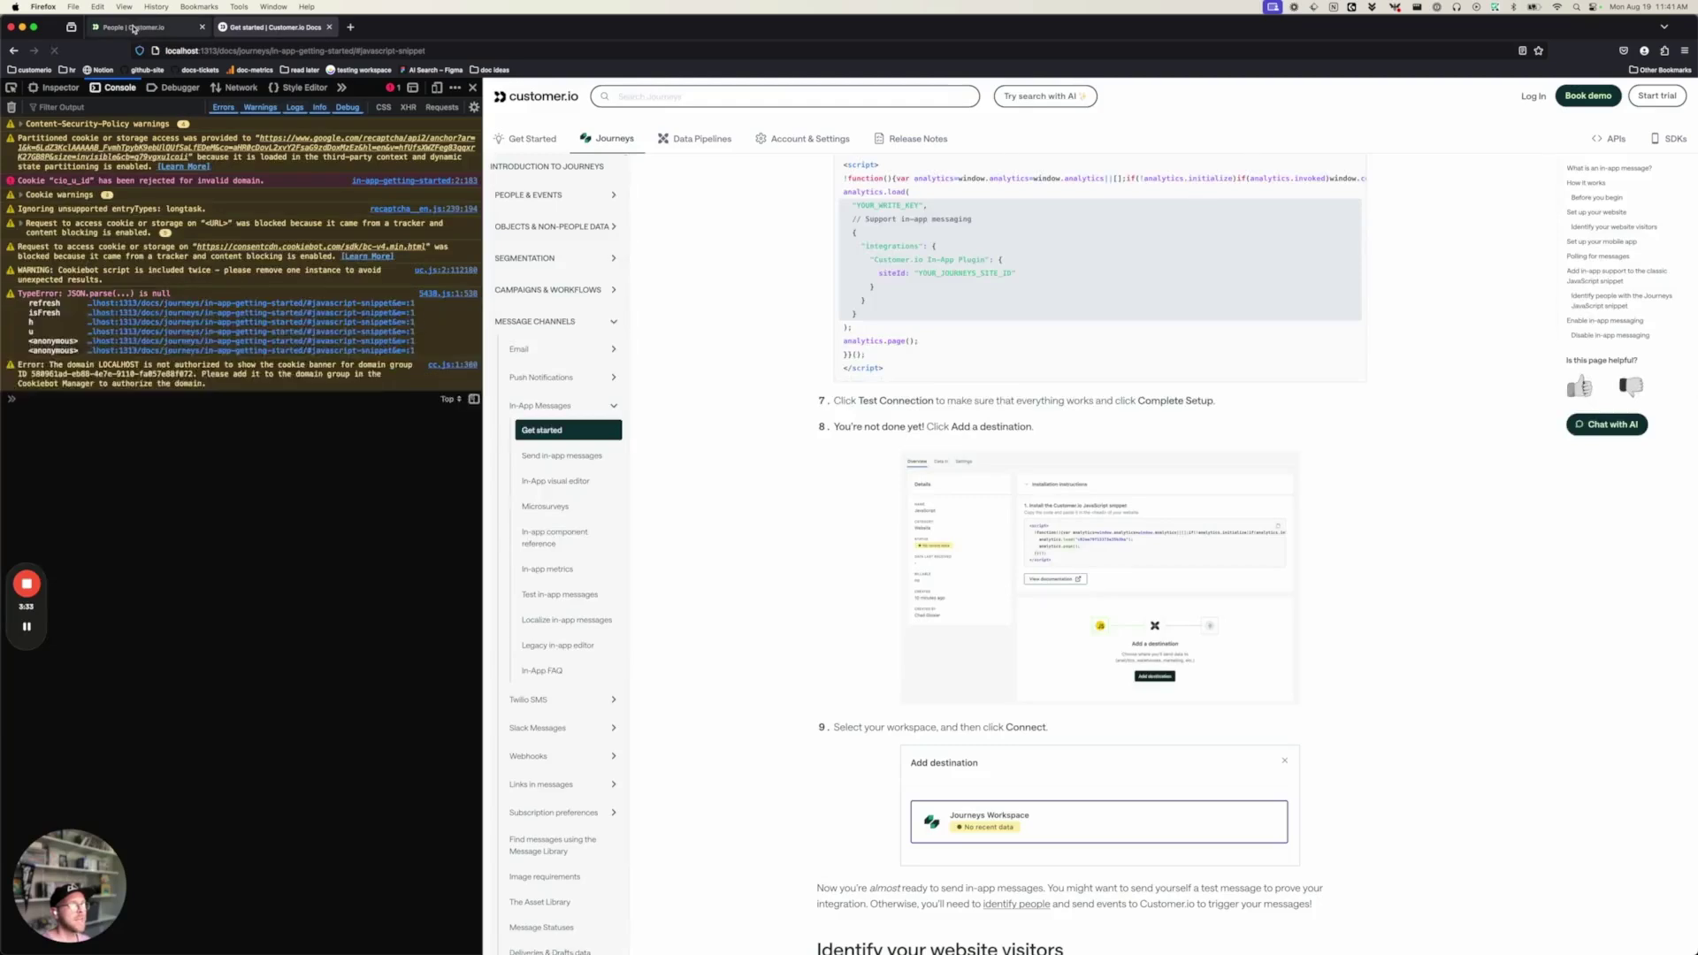
left_click(141, 27)
key("super+r")
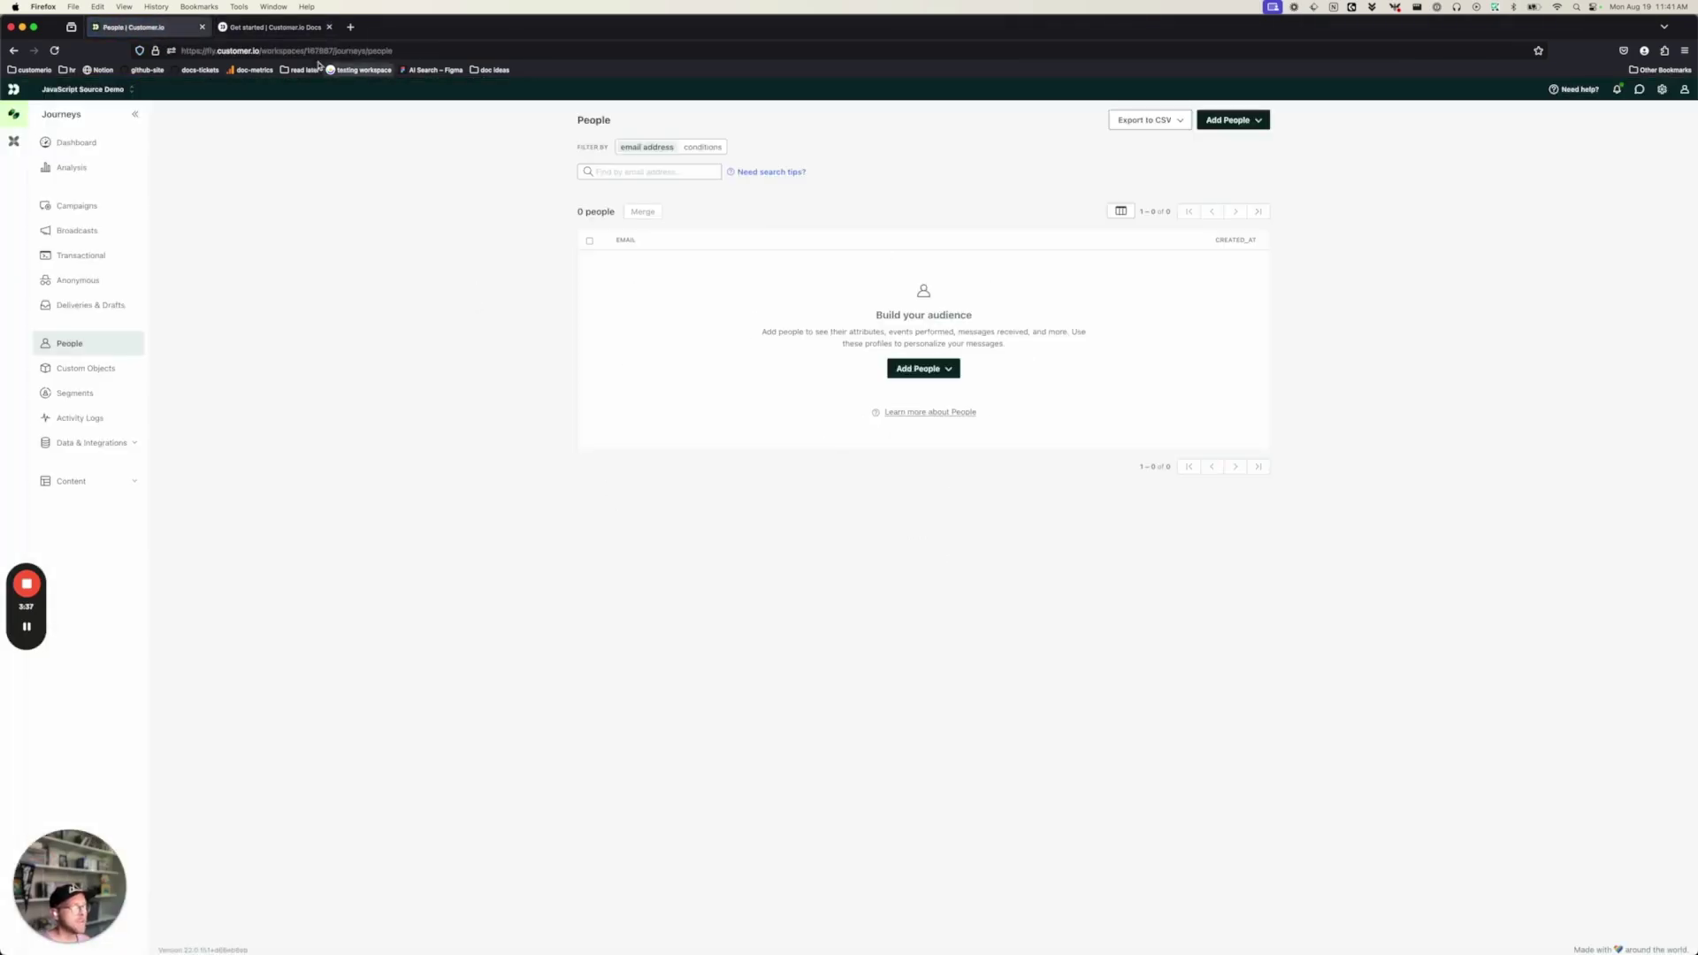
Step: Run an analytics.identify call for a test person with favourite food Pizza in the docs console
left_click(274, 28)
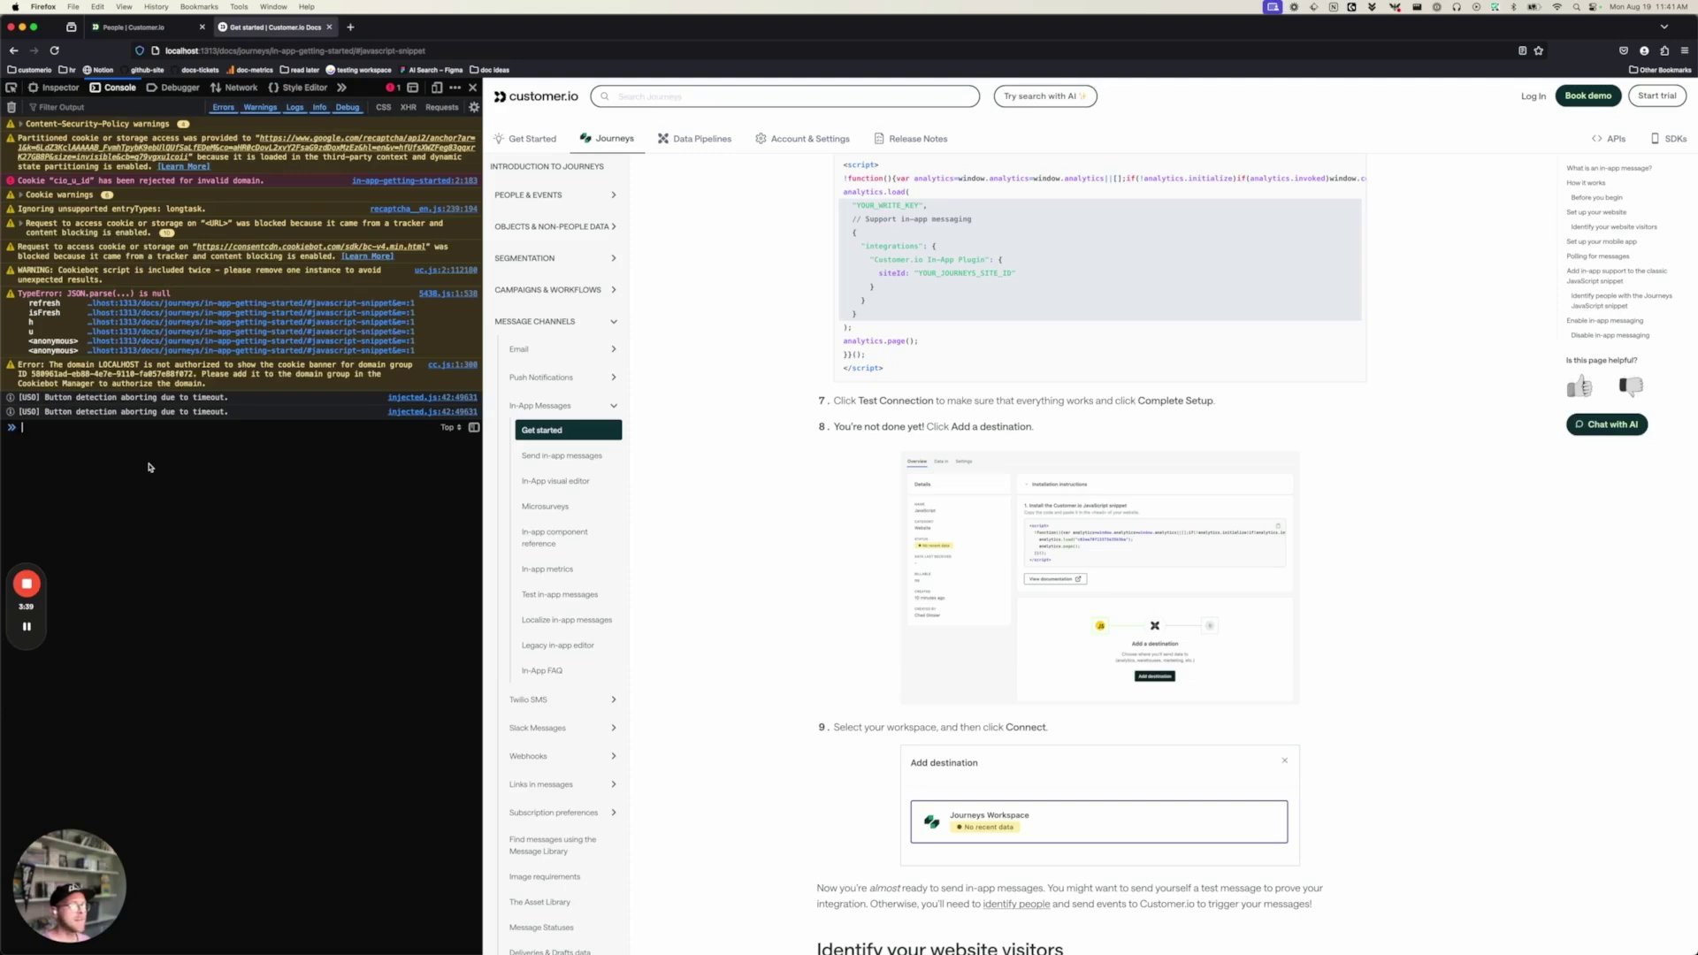
key("super+v")
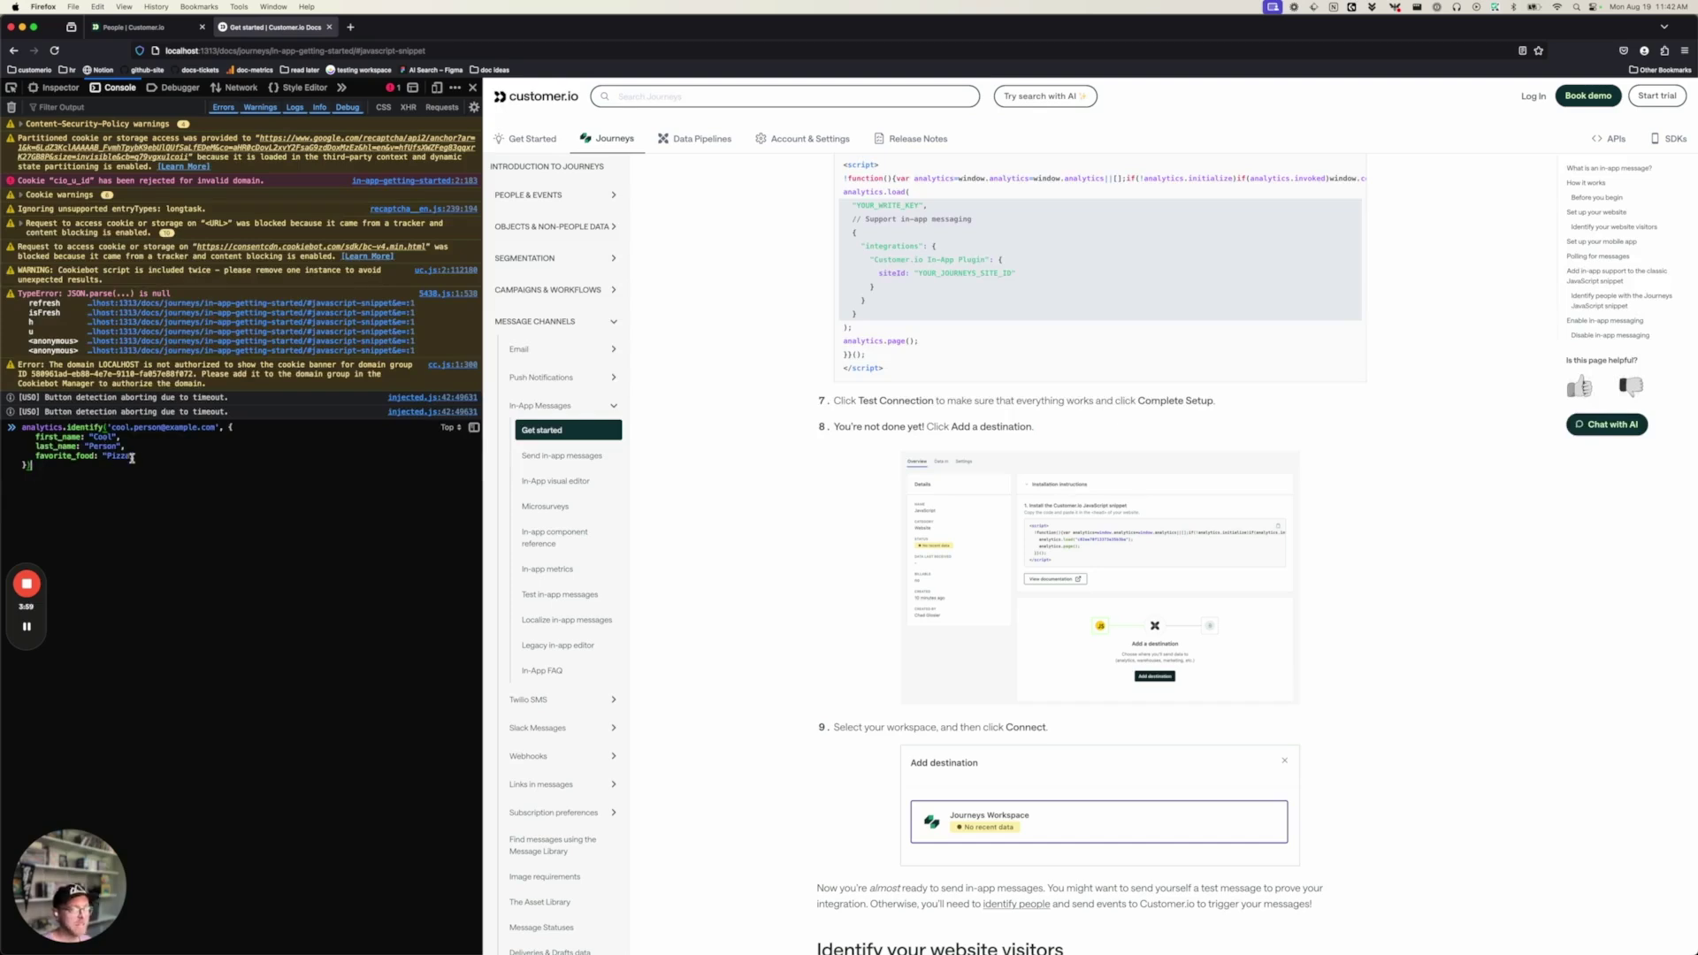
key("Return")
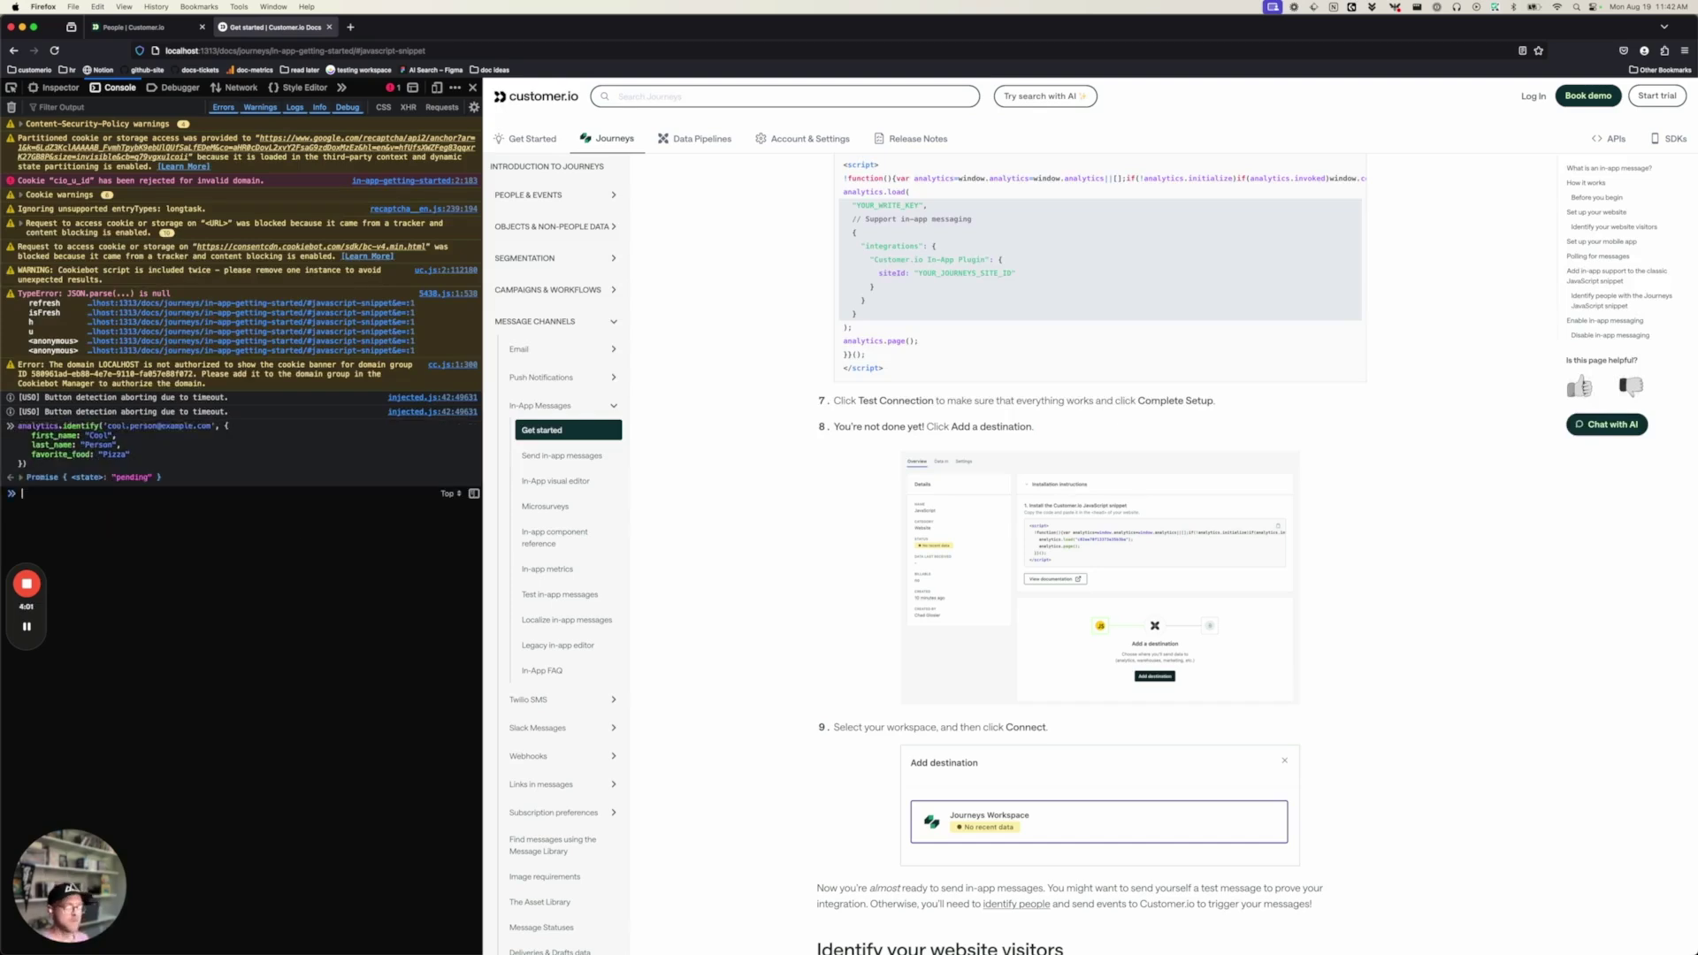
Step: Reload People and review the newly identified test person's profile before returning to the docs
left_click(132, 27)
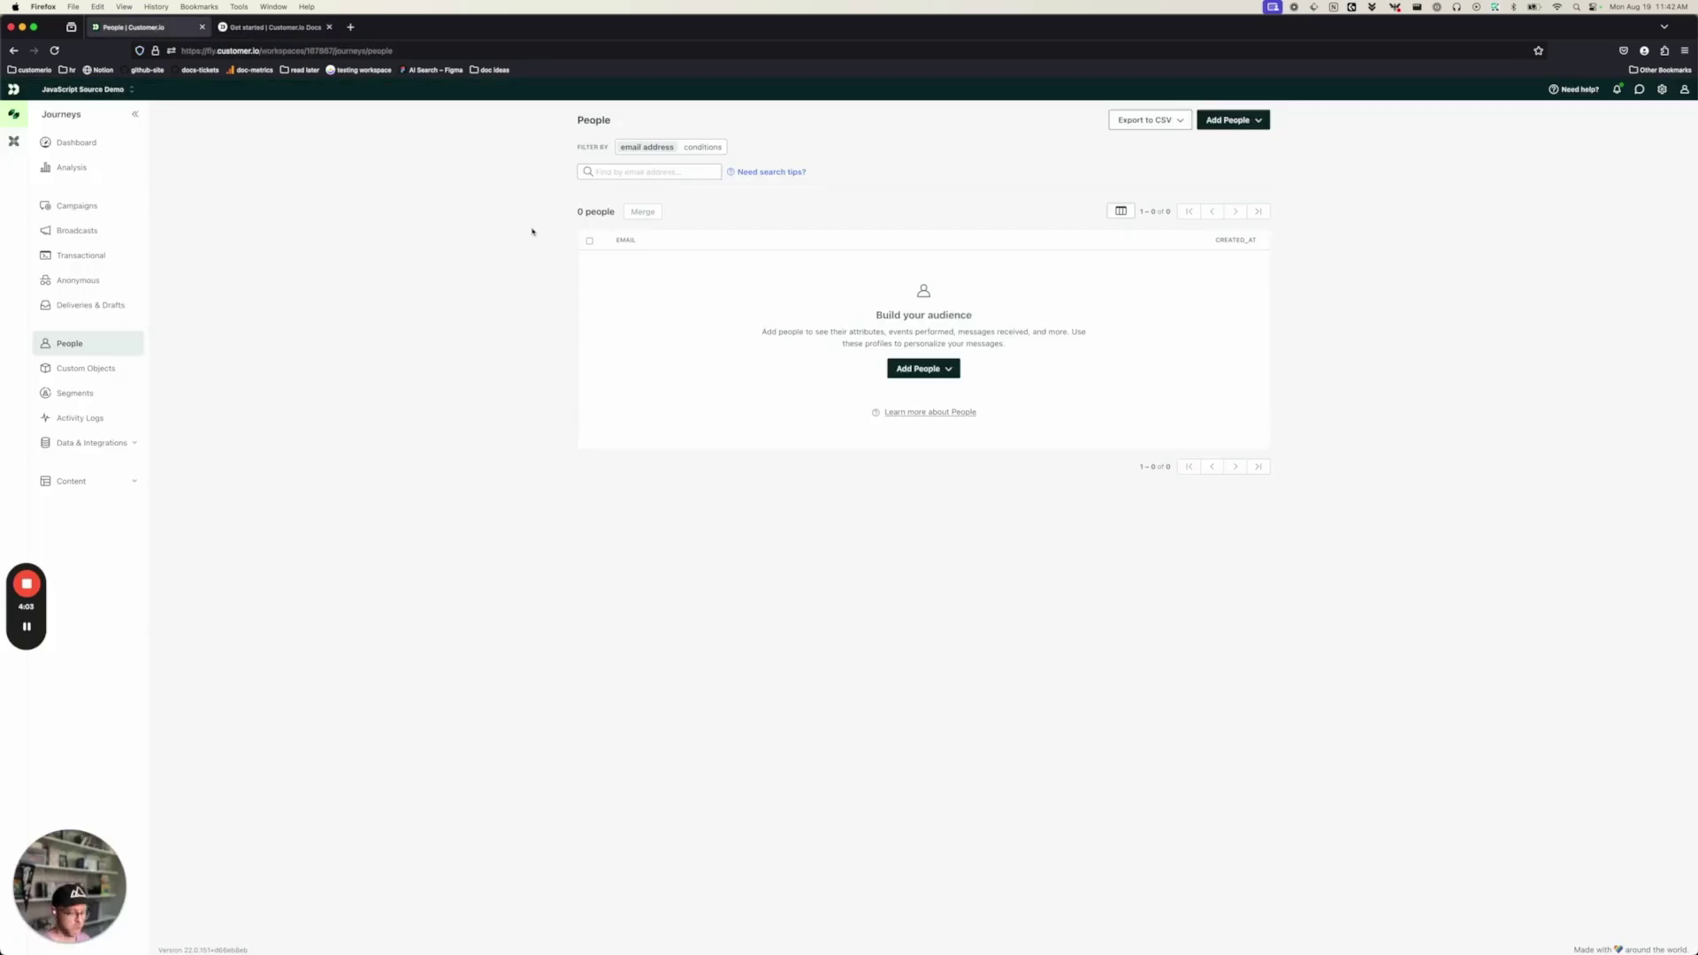
key("super+r")
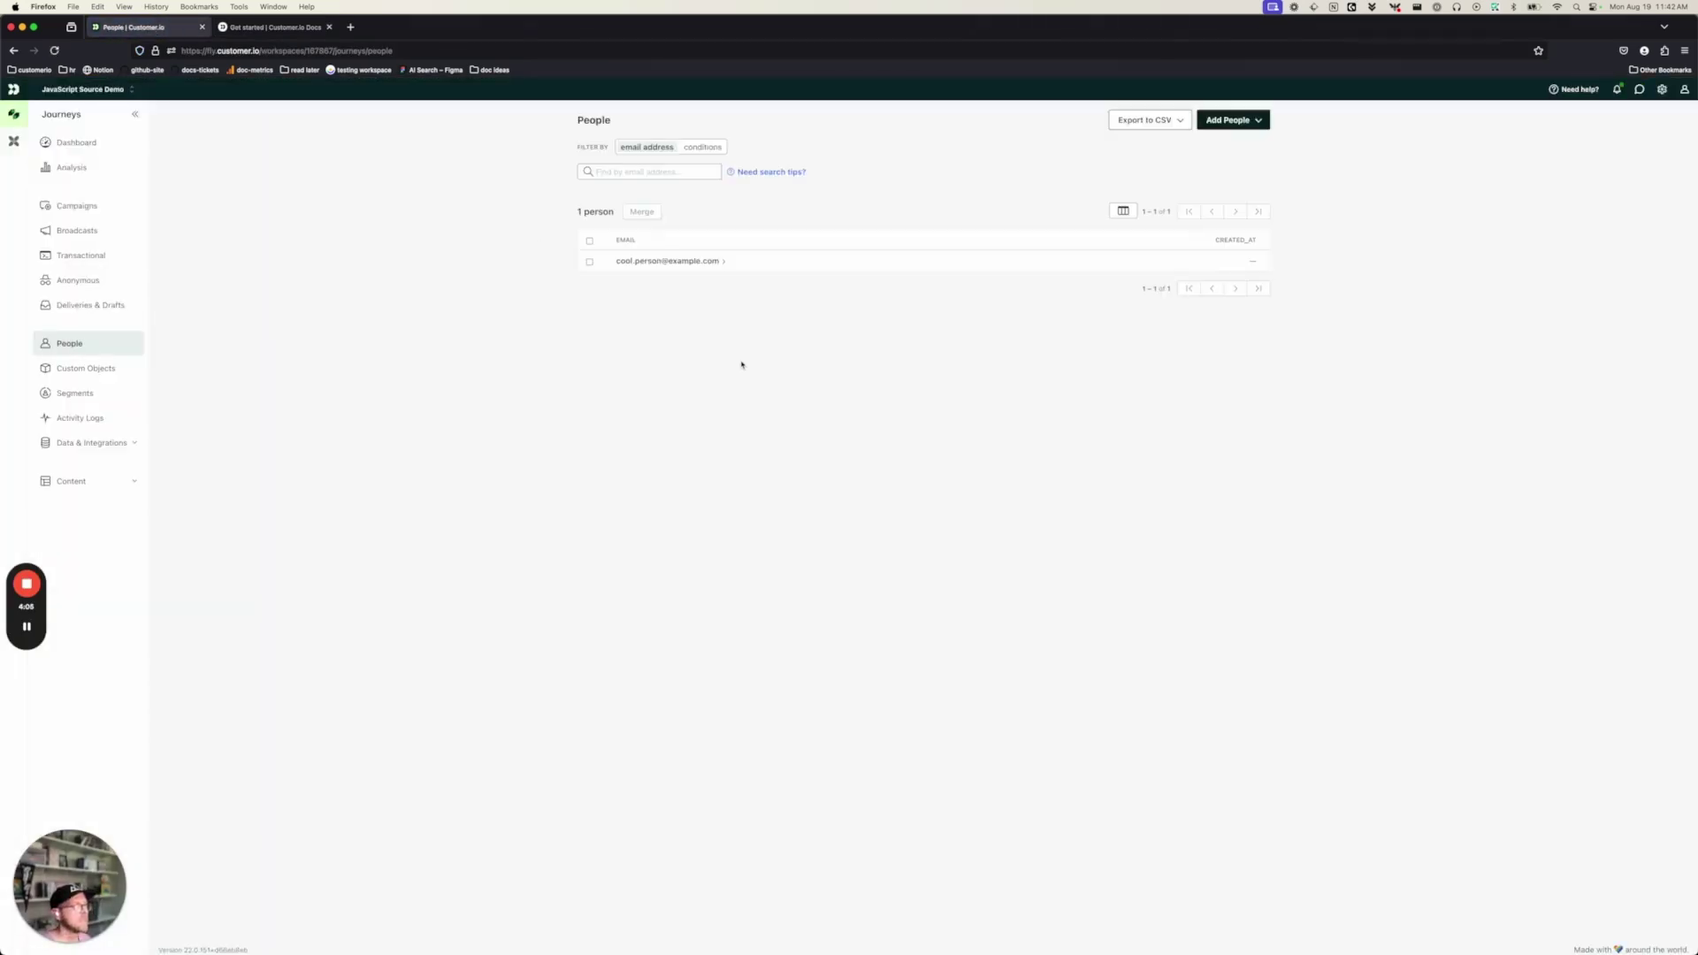
left_click(670, 260)
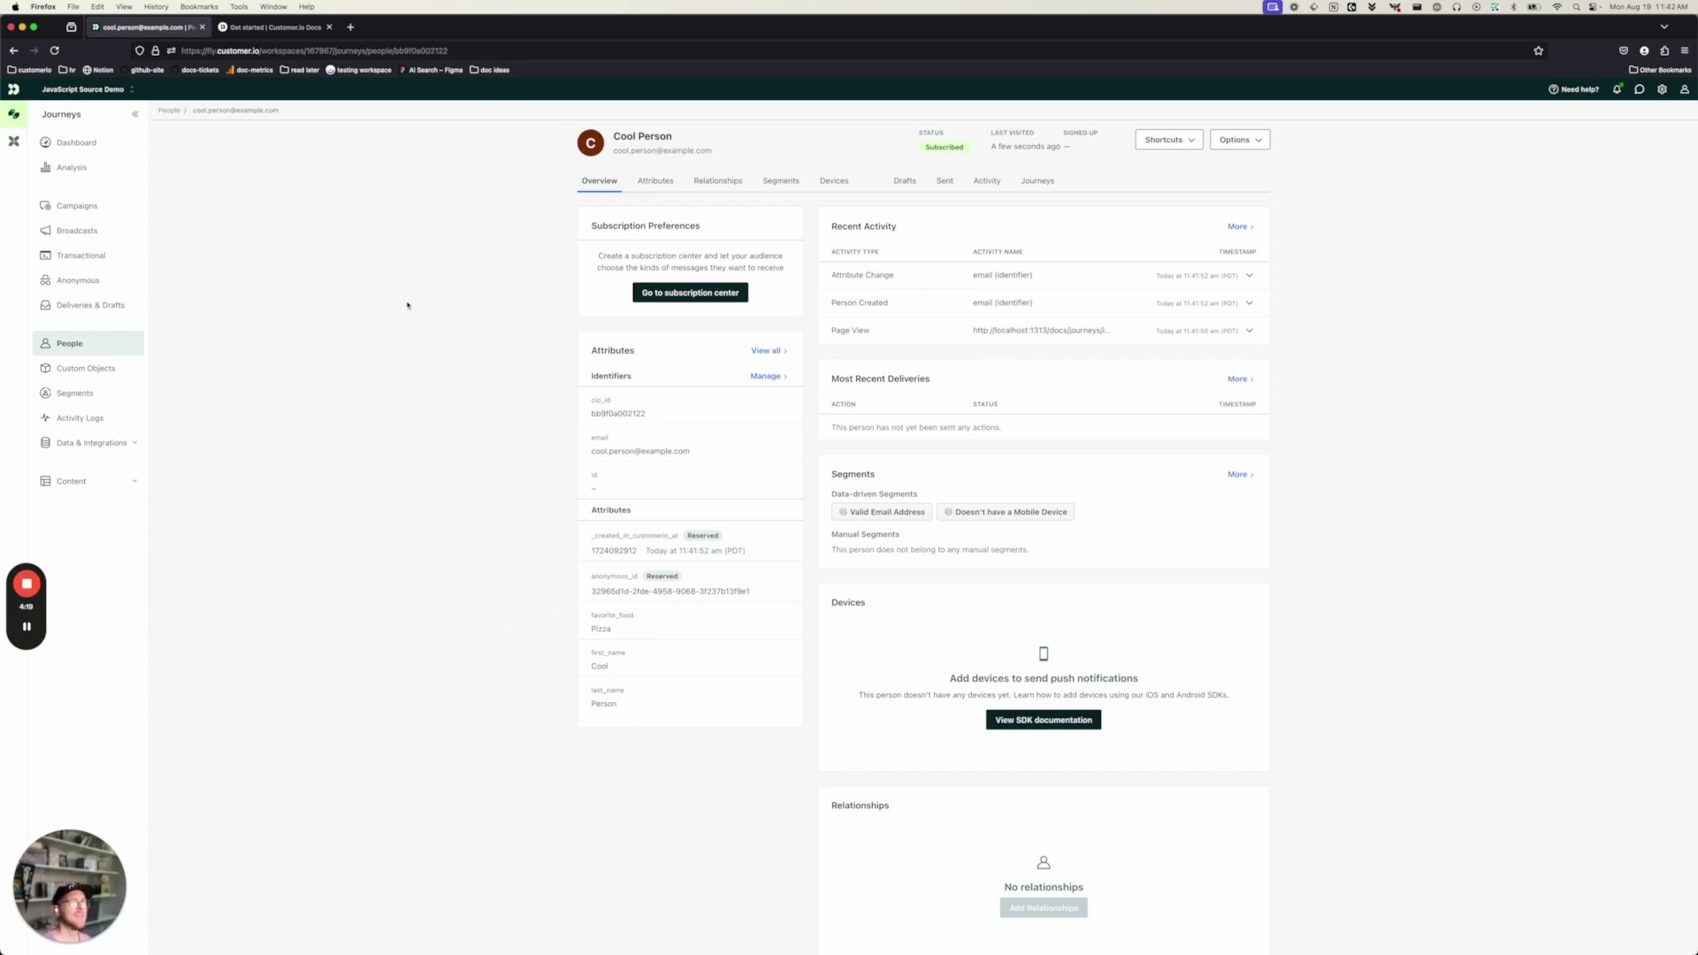
left_click(284, 27)
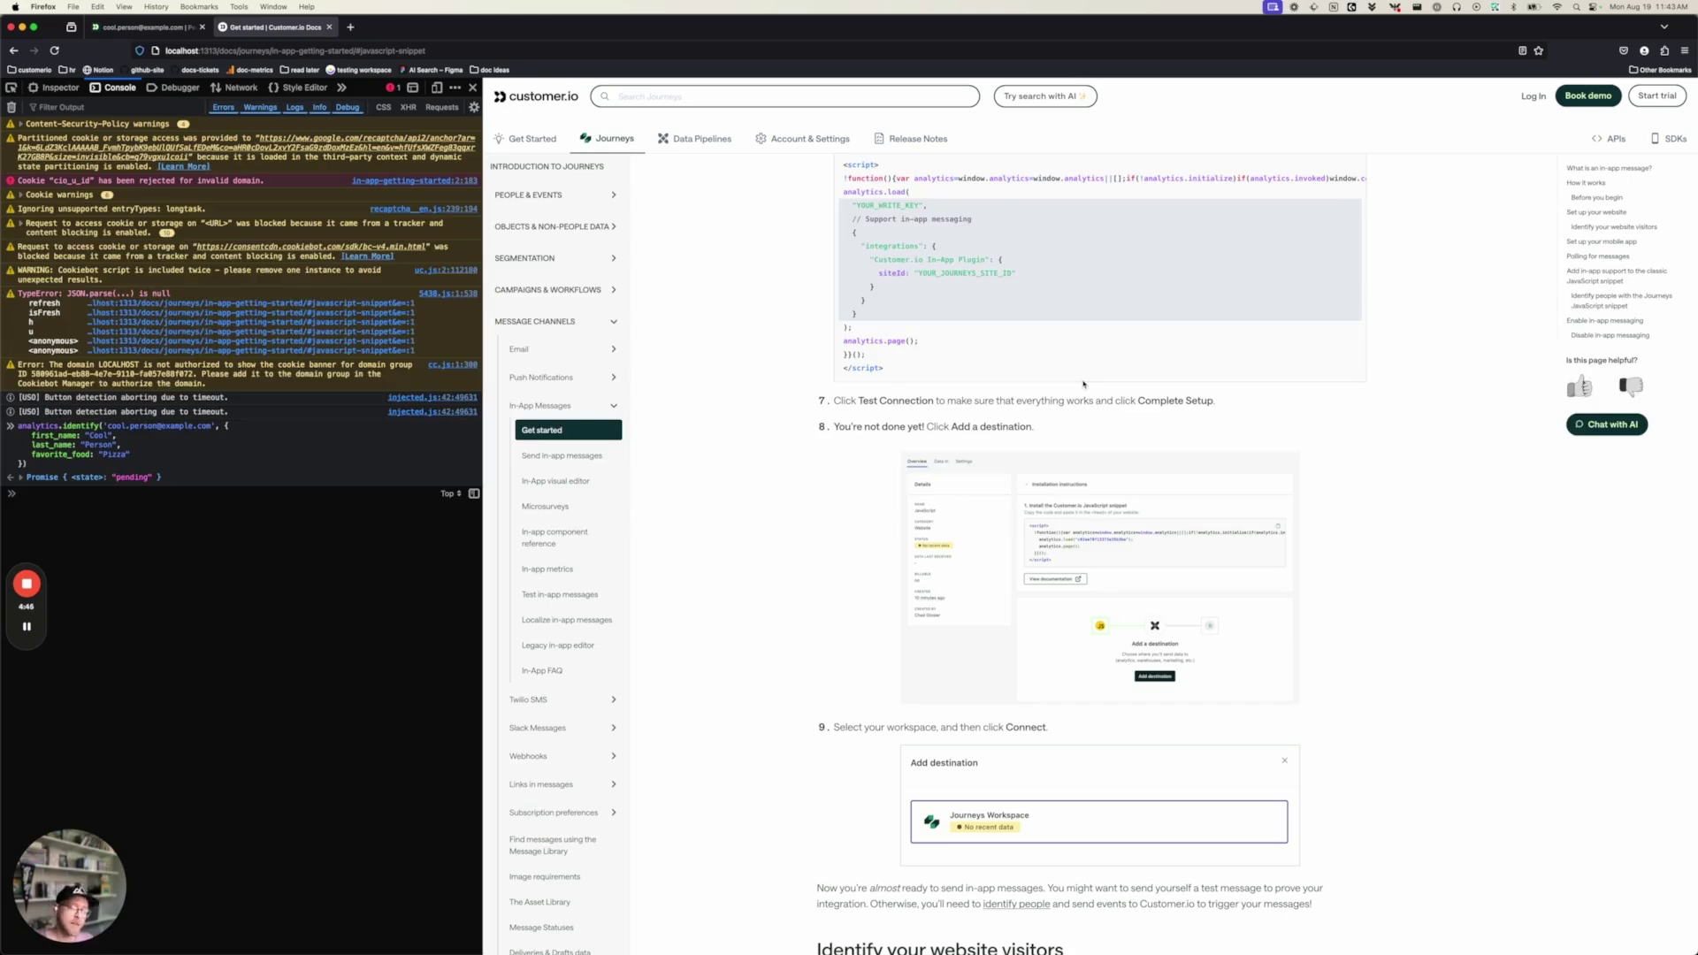
Step: Scroll the docs down to the 'Identify your website visitors' section
scroll(1022, 272, "down", 3)
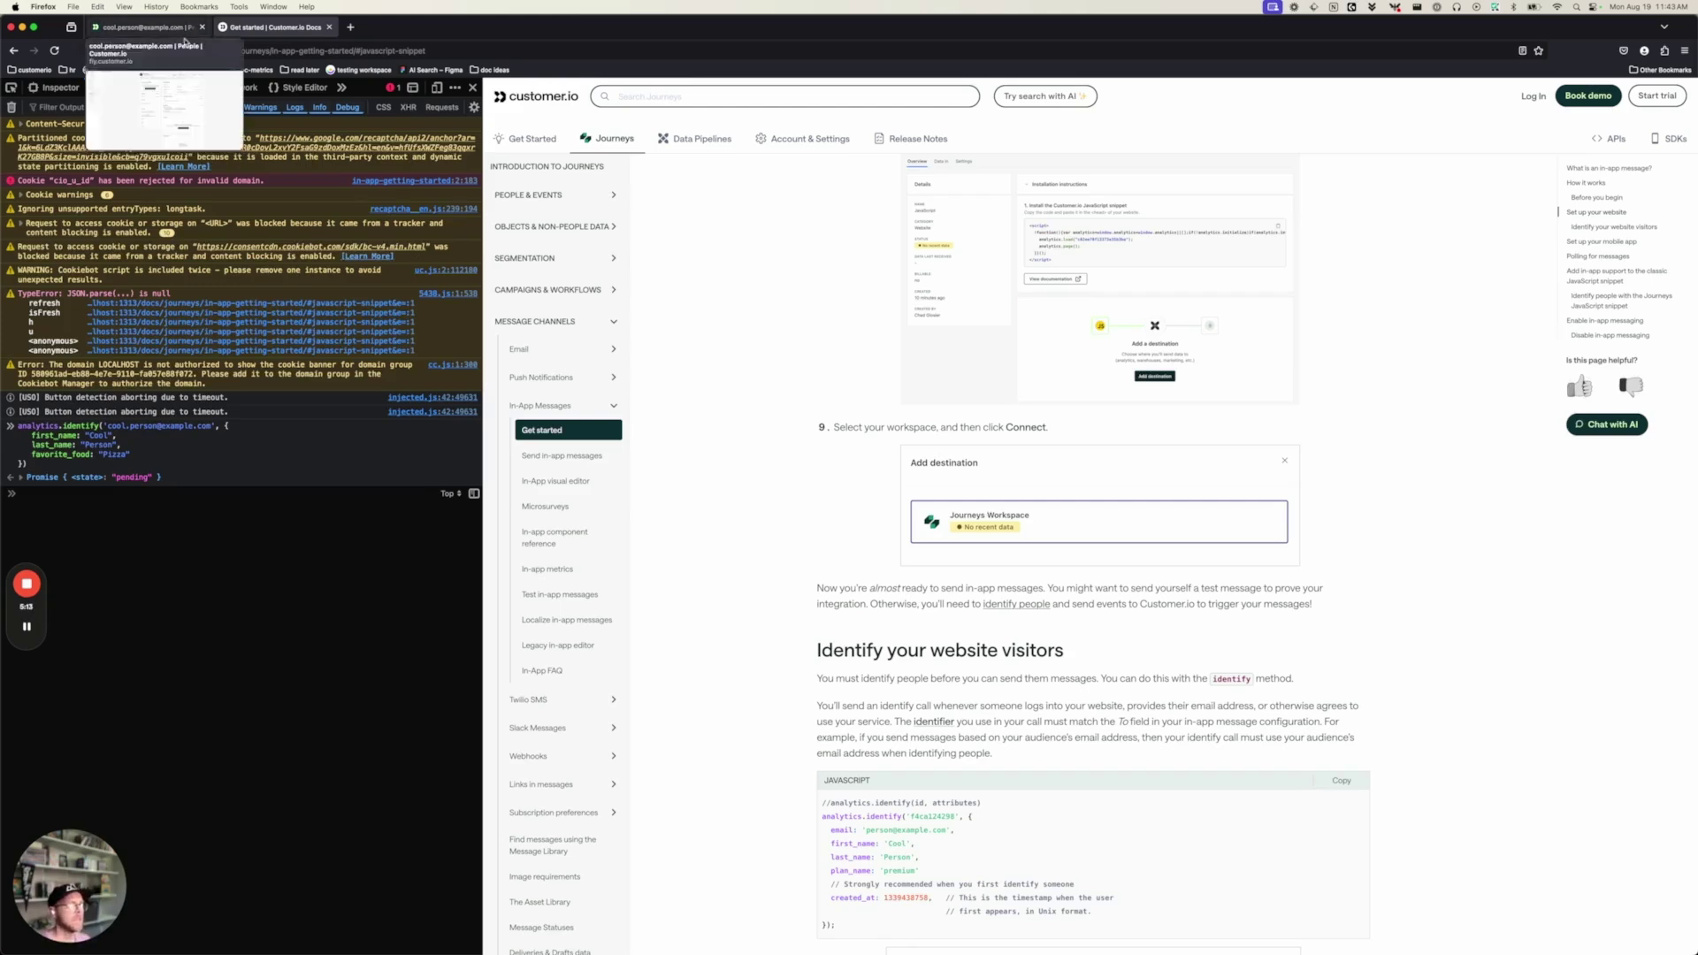
Step: Uncomment the identifyUser tracking code in cdp-source.js
key("super+Tab")
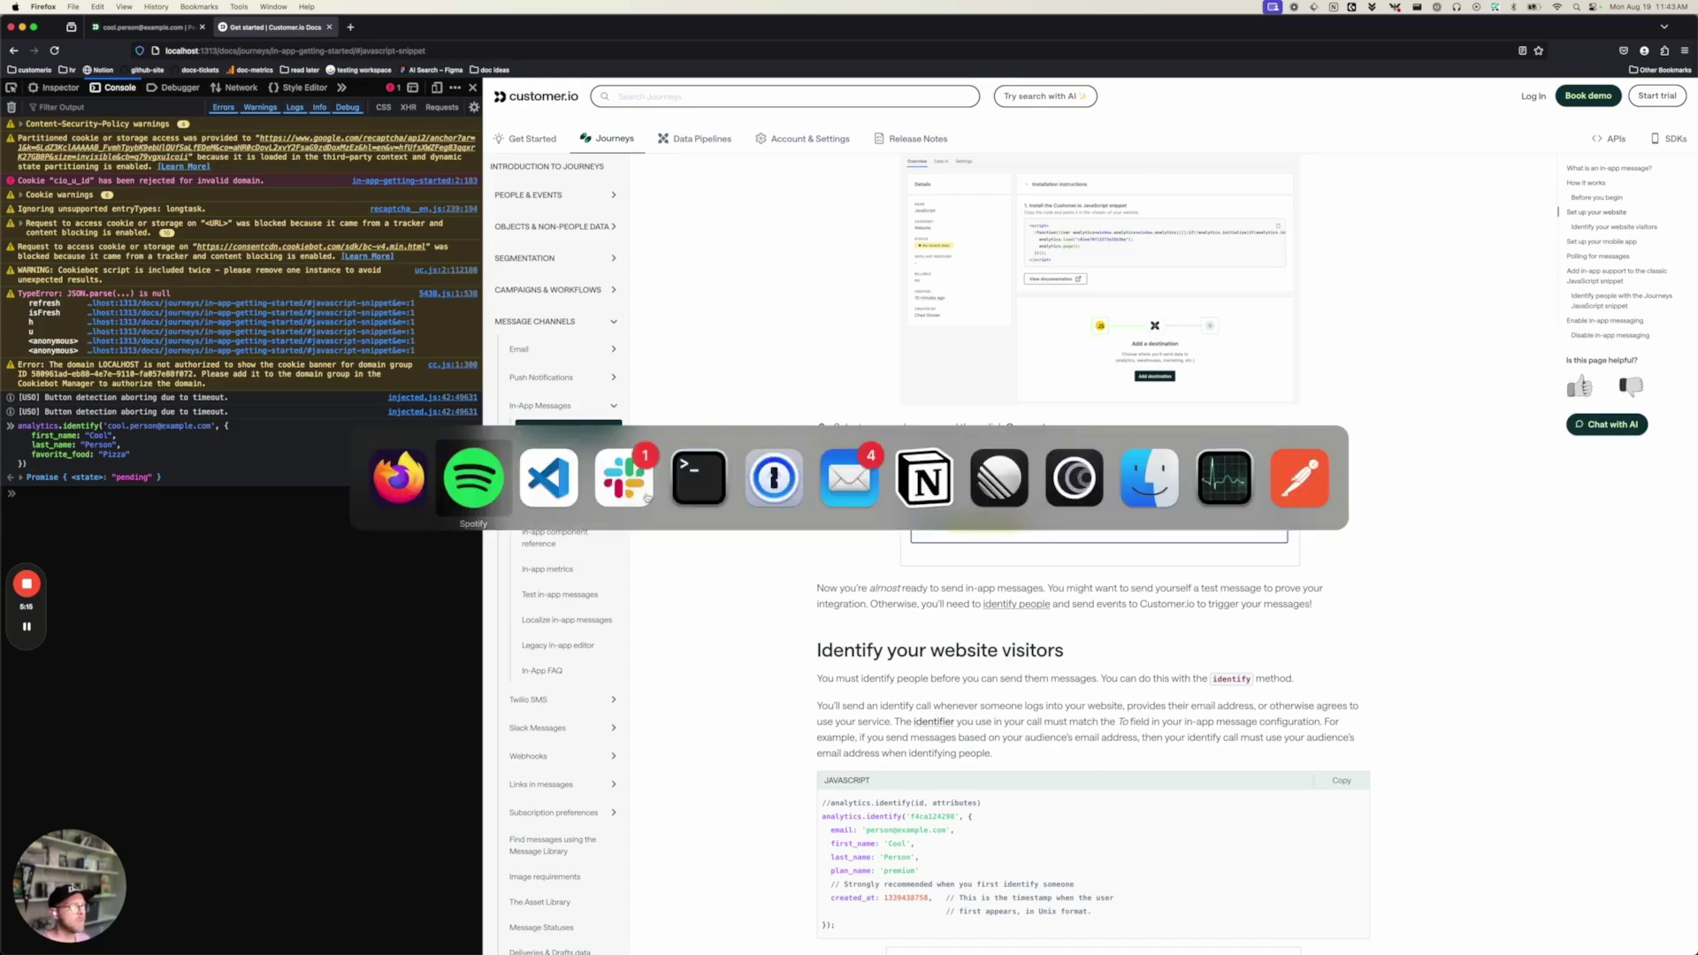
key("super+Tab")
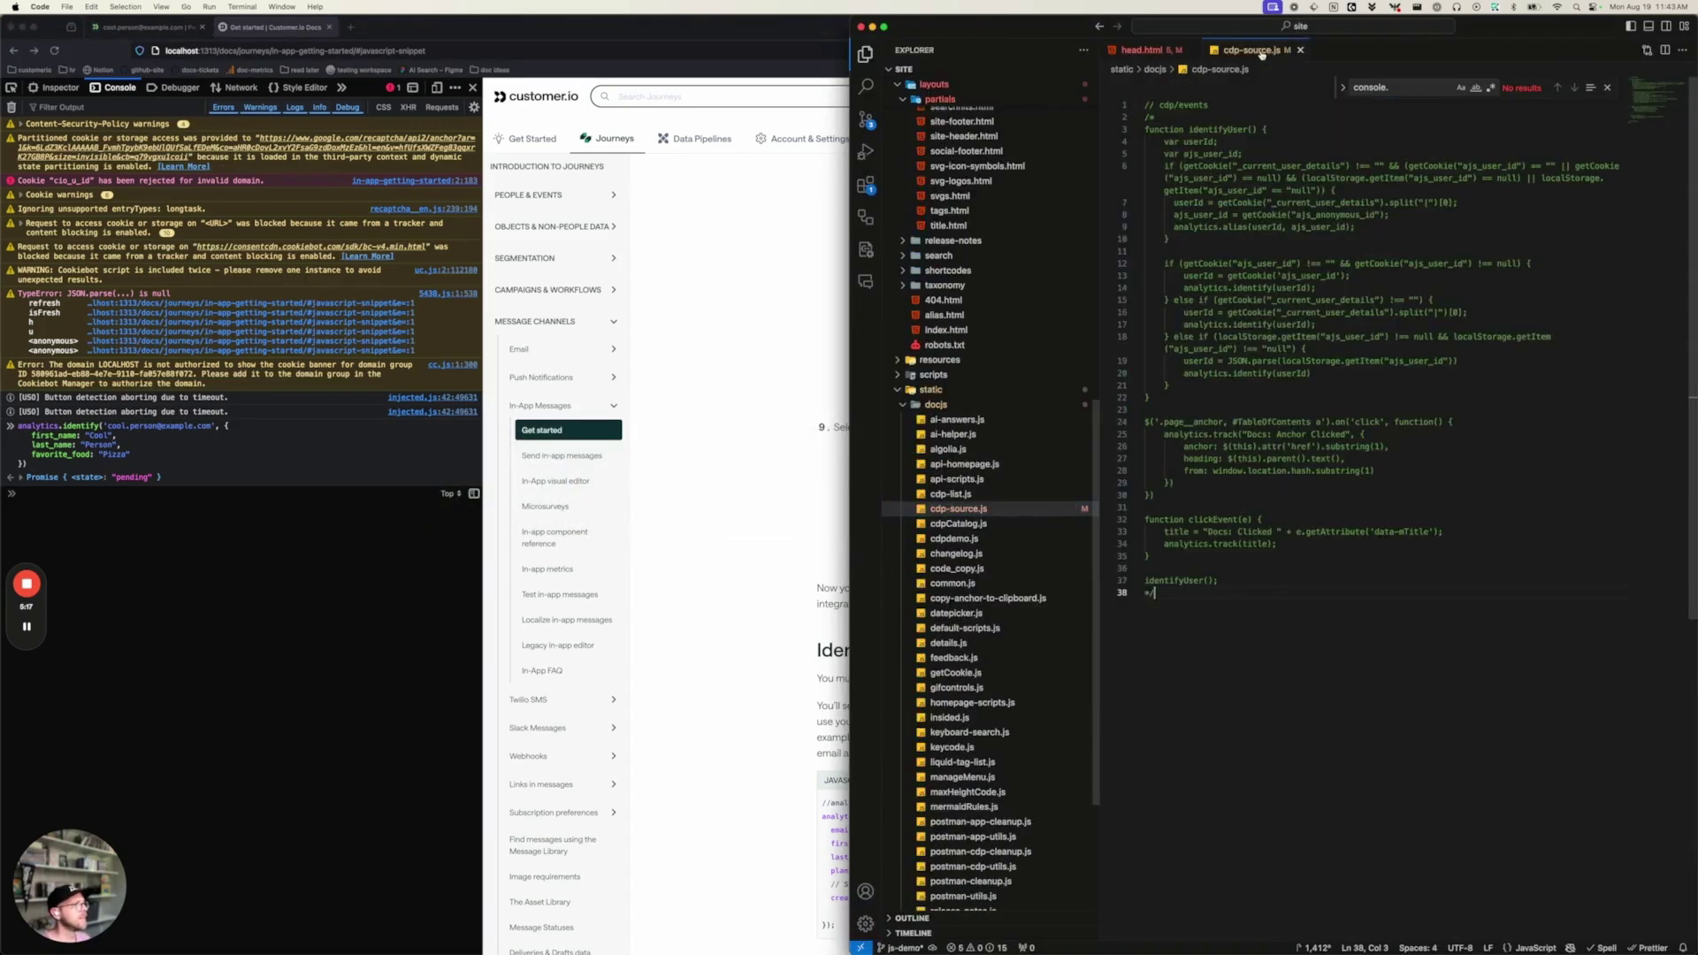
key("super+z")
key("super+z")
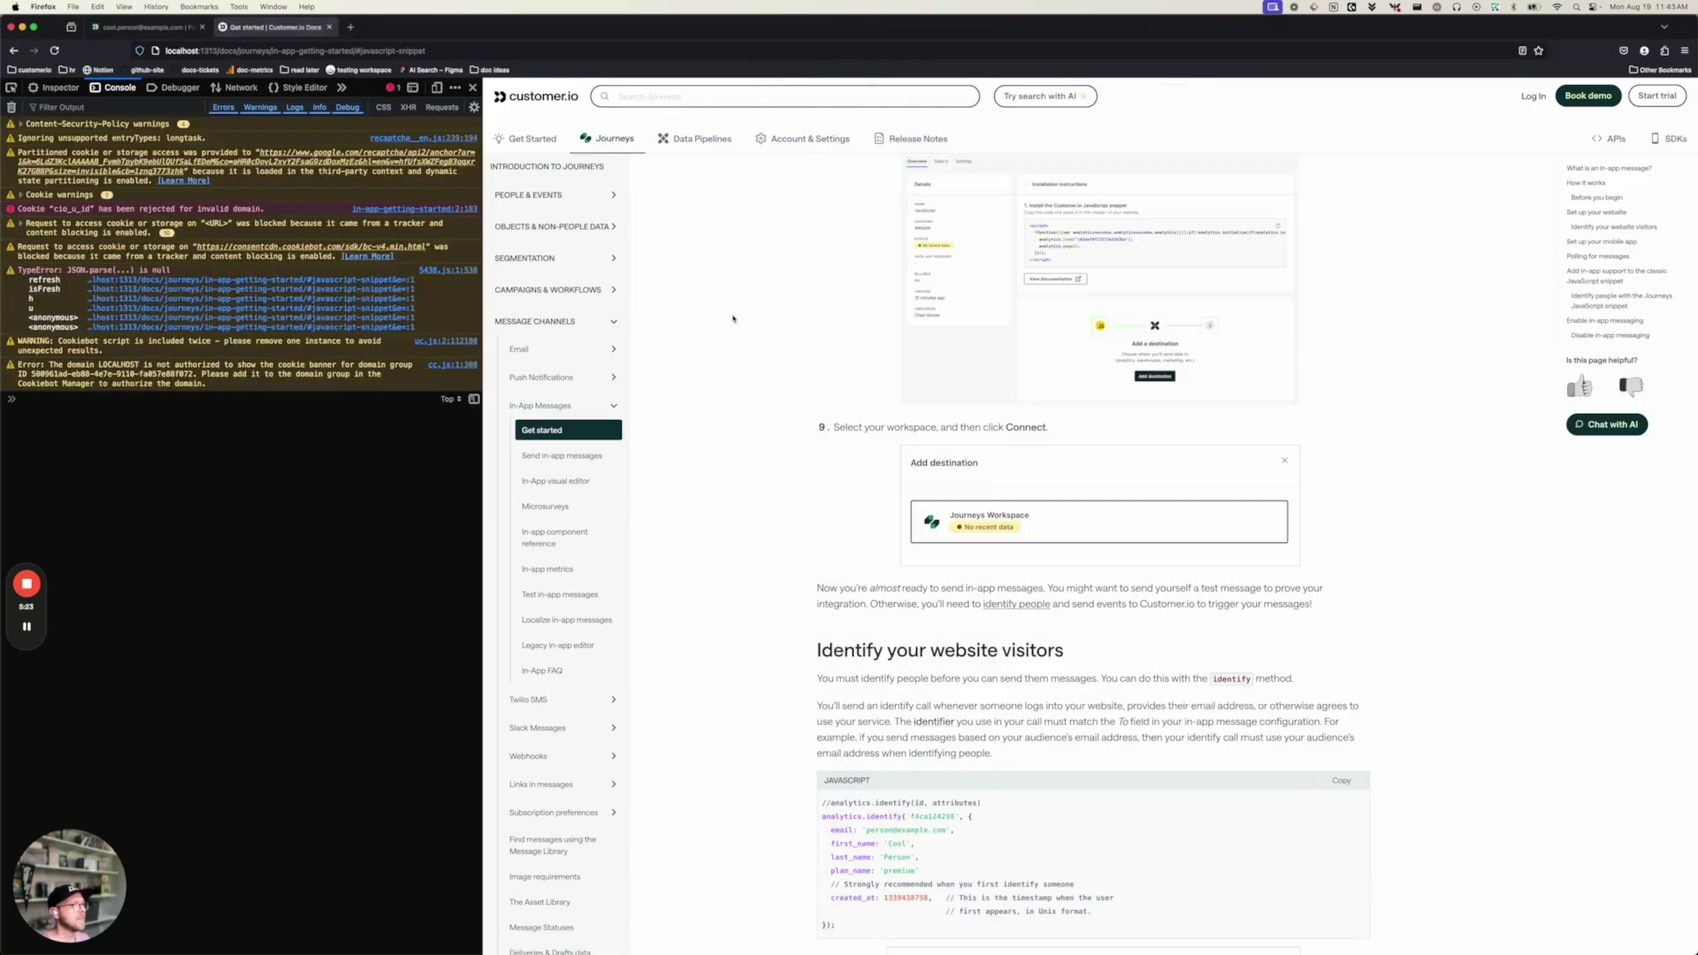
left_click(734, 310)
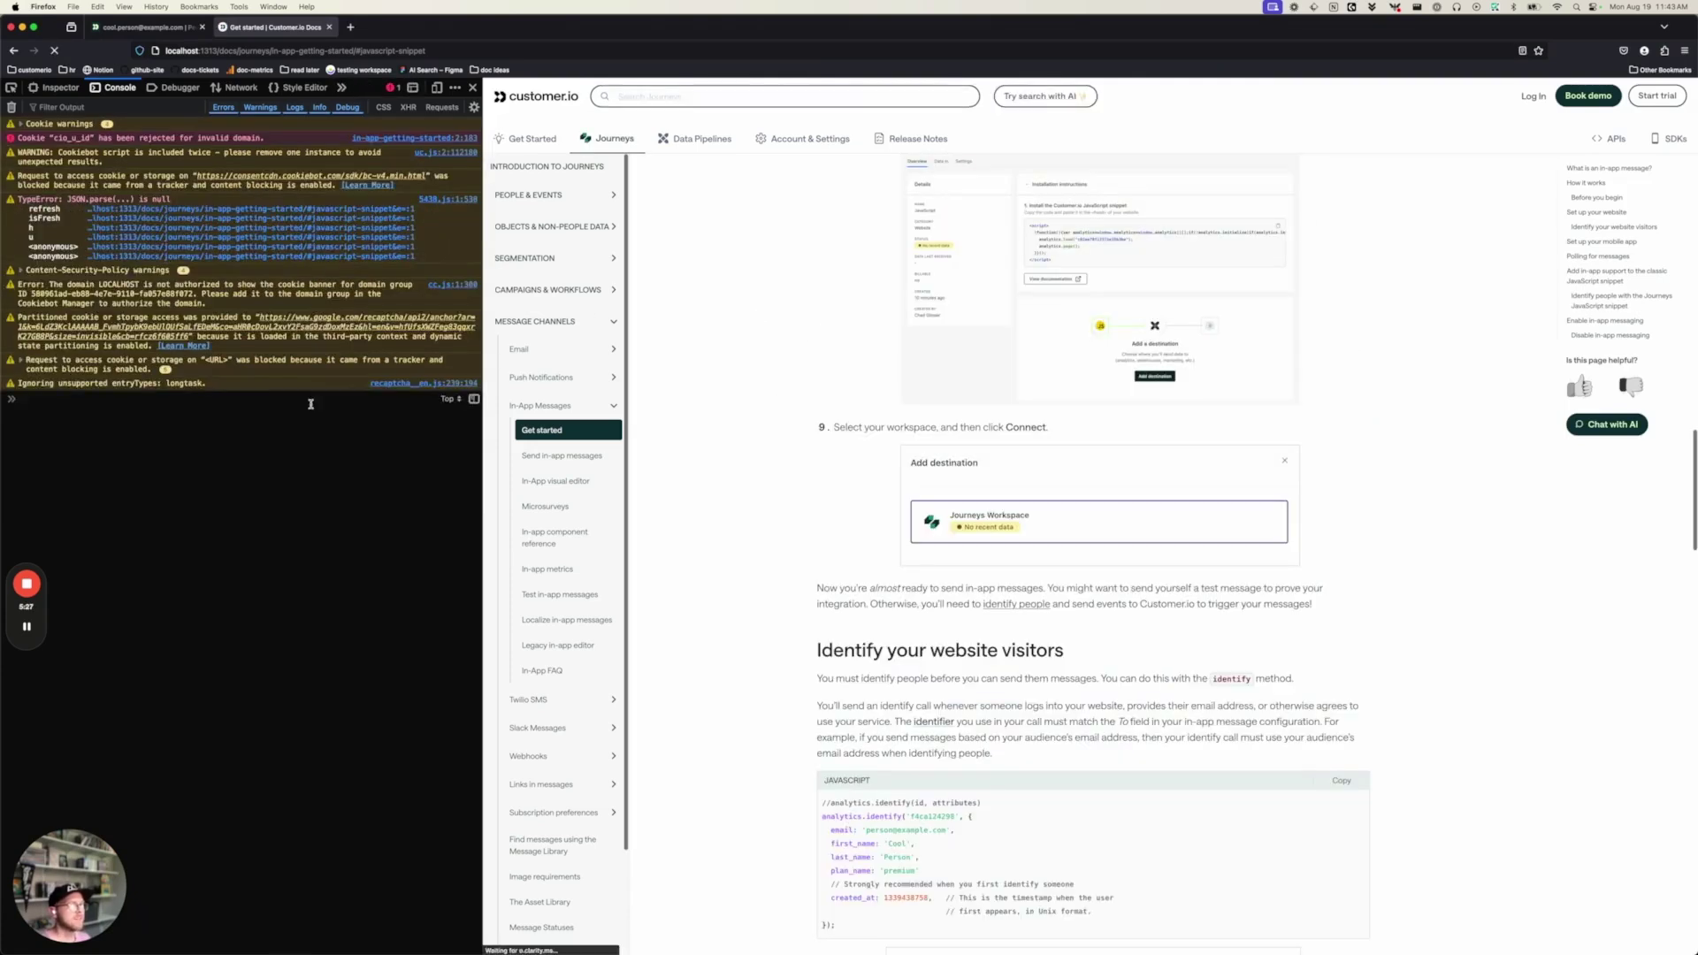
Step: Recall the identify call in the console and select step 6's in-app integrations lines
left_click(303, 501)
key("super+v")
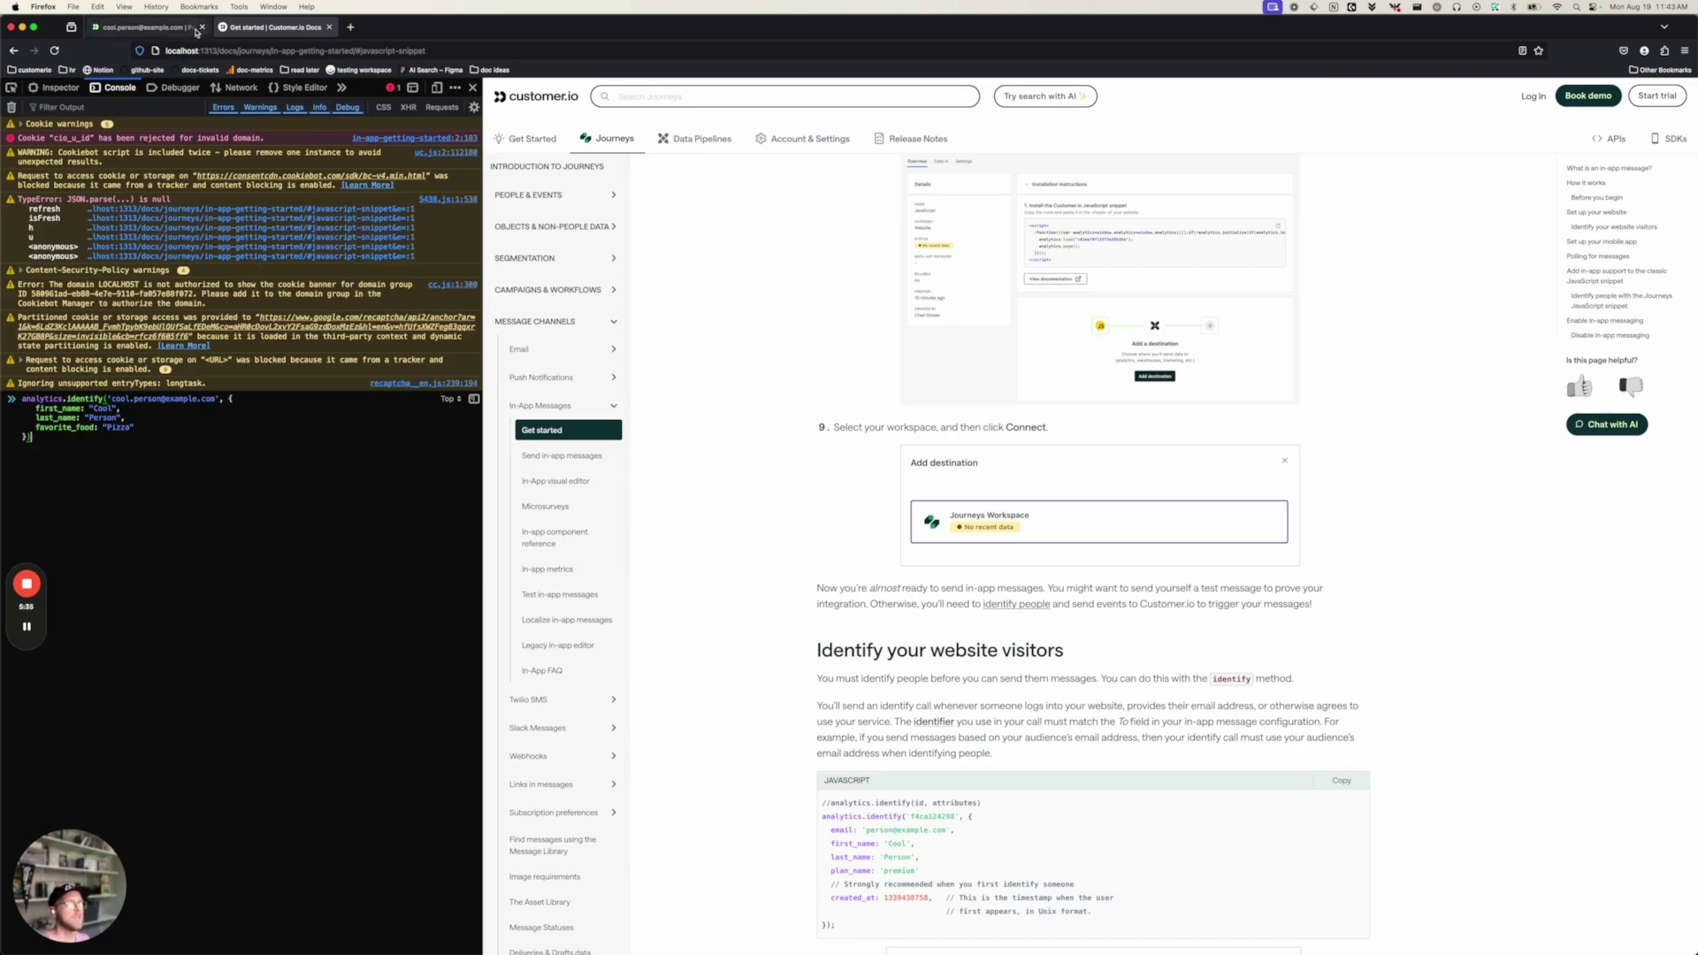
scroll(814, 436, "up", 10)
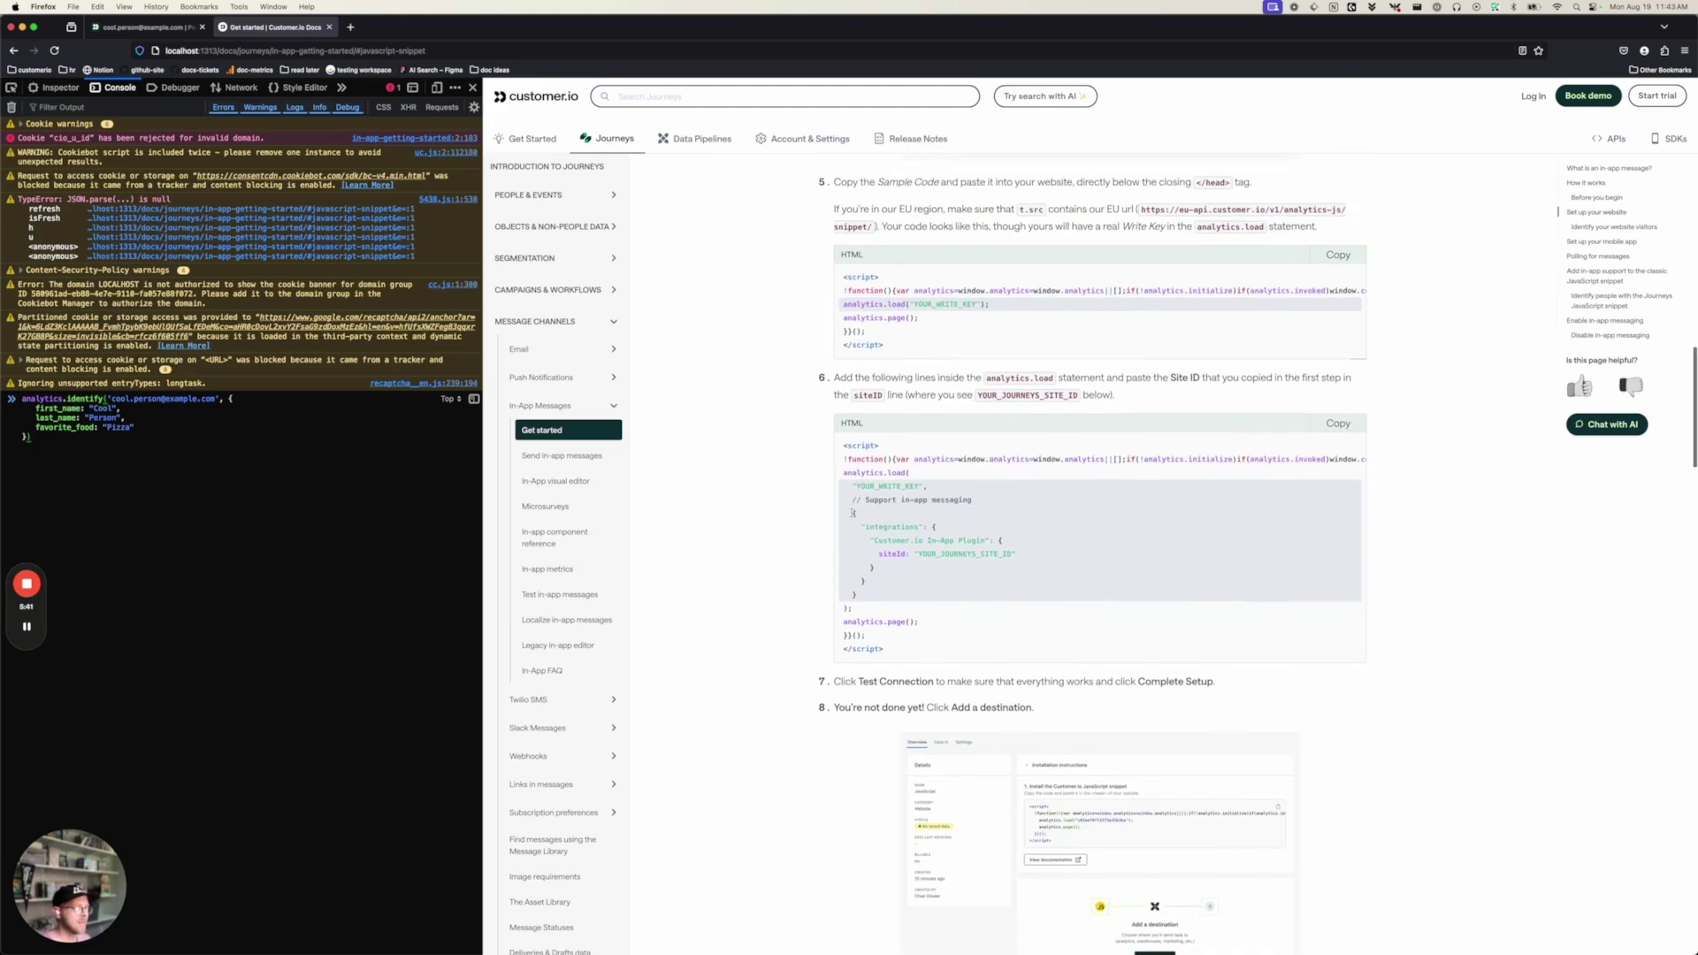
left_click_drag(853, 512, 864, 584)
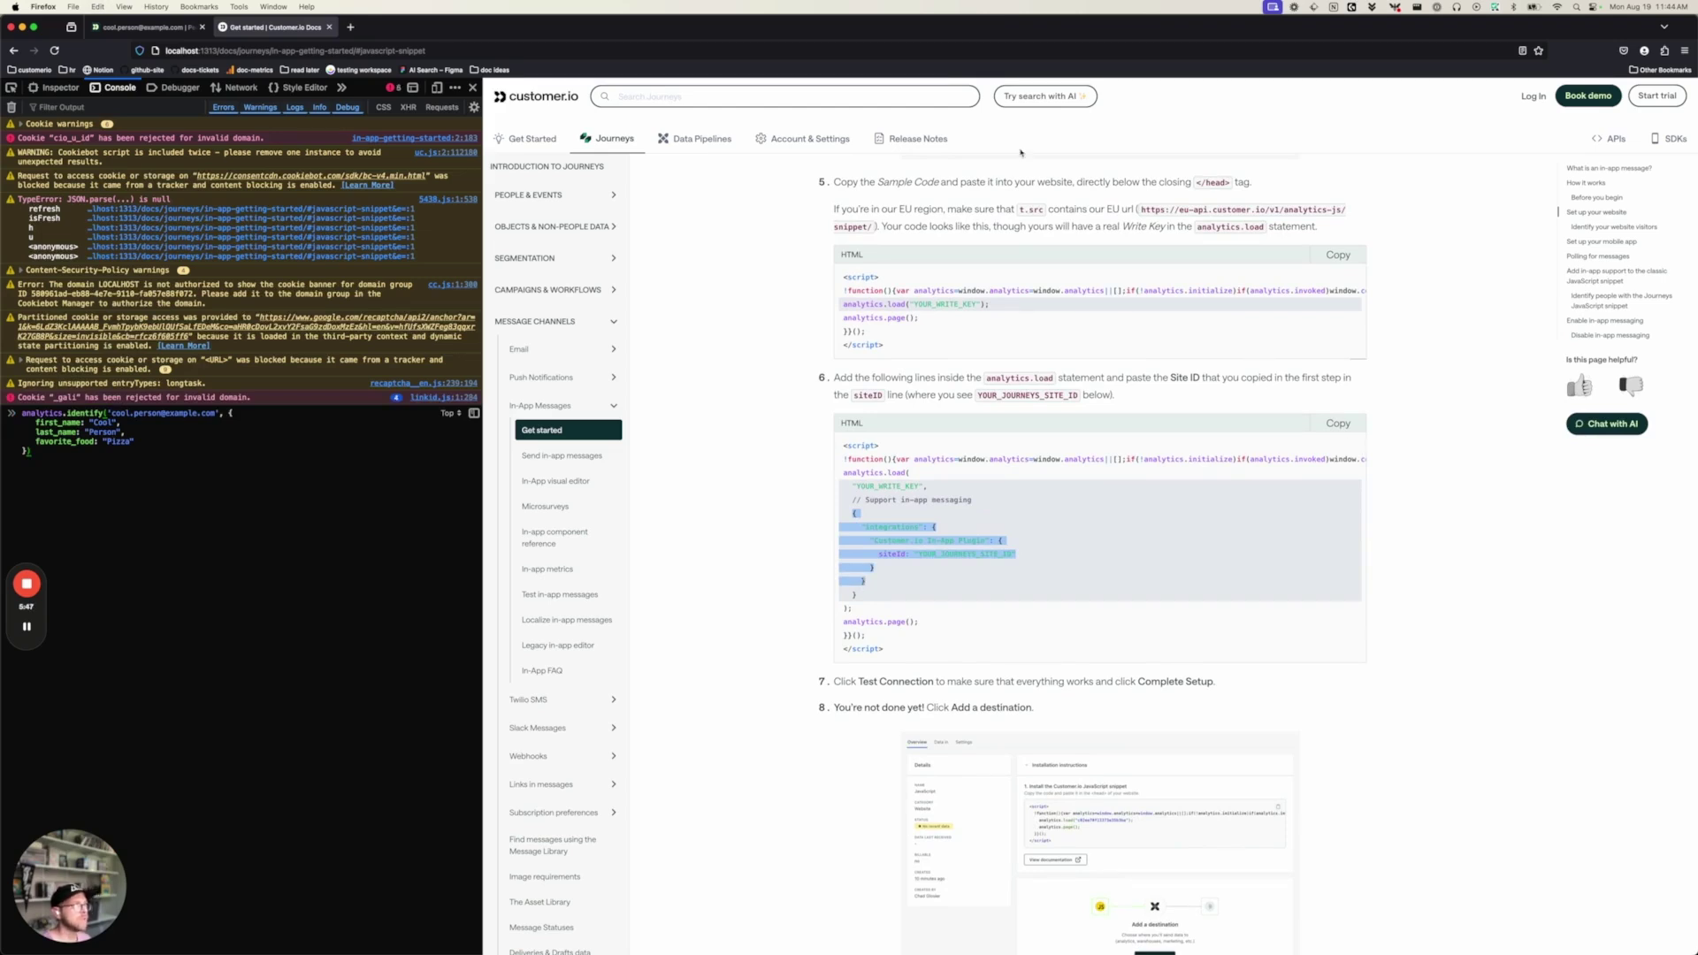
Step: Paste the In-App Plugin integrations object into analytics.load in head.html and fix its closing braces
key("super+Tab")
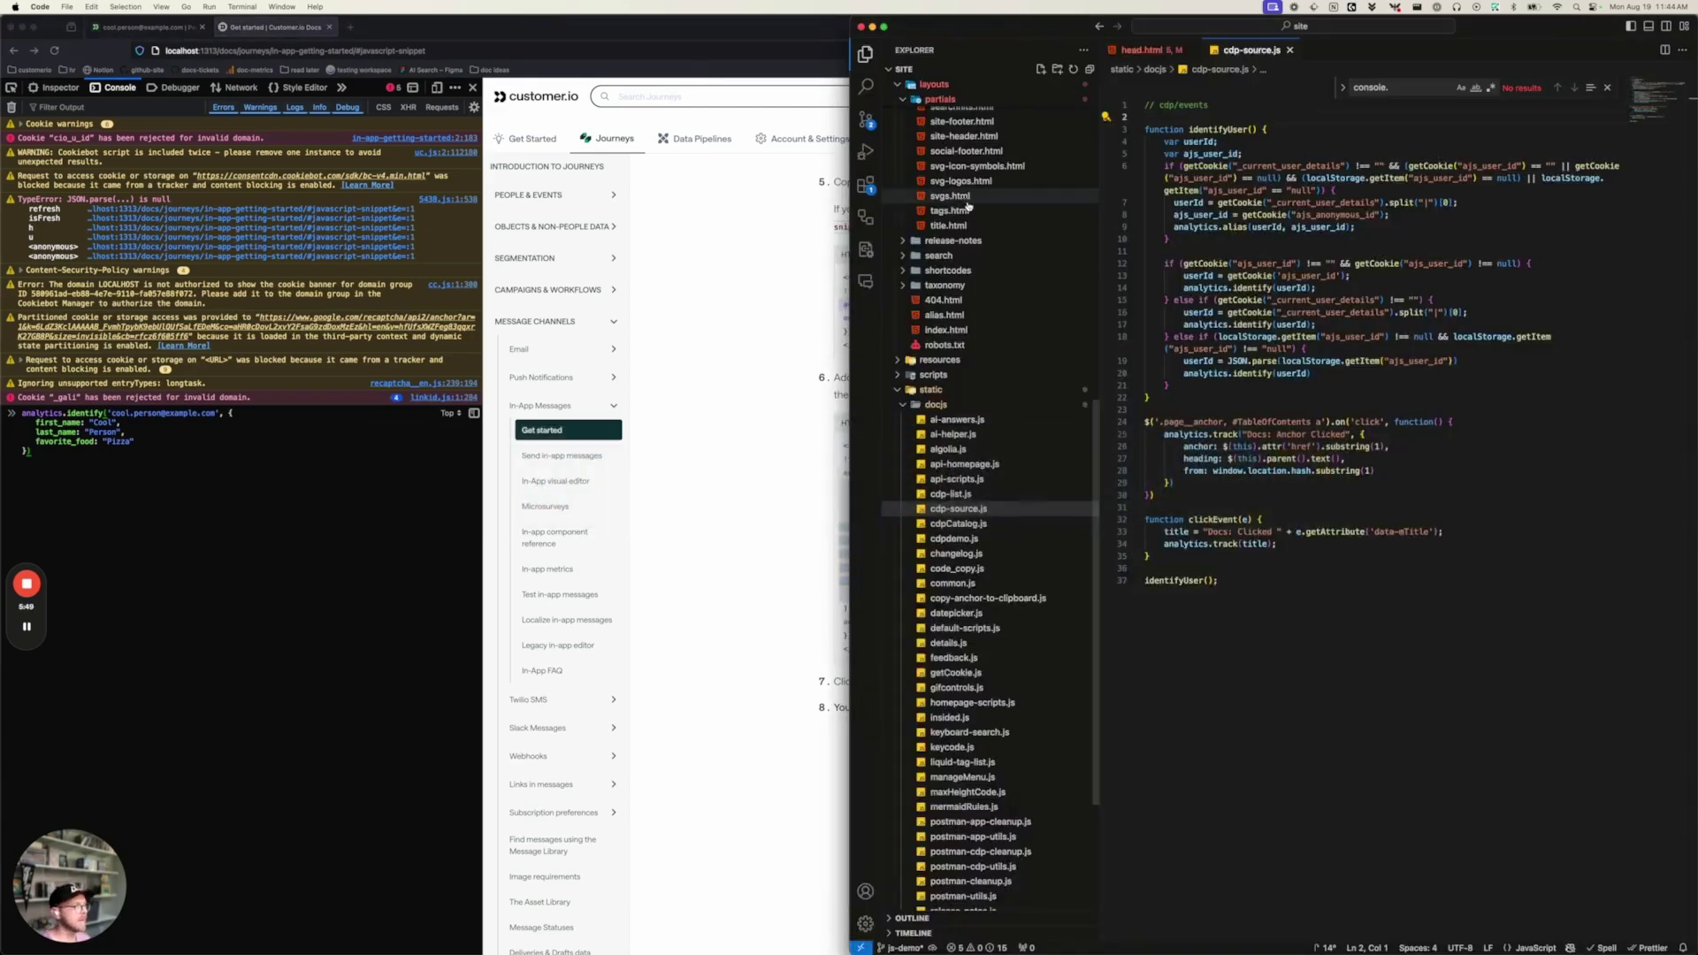
key("ctrl+Tab")
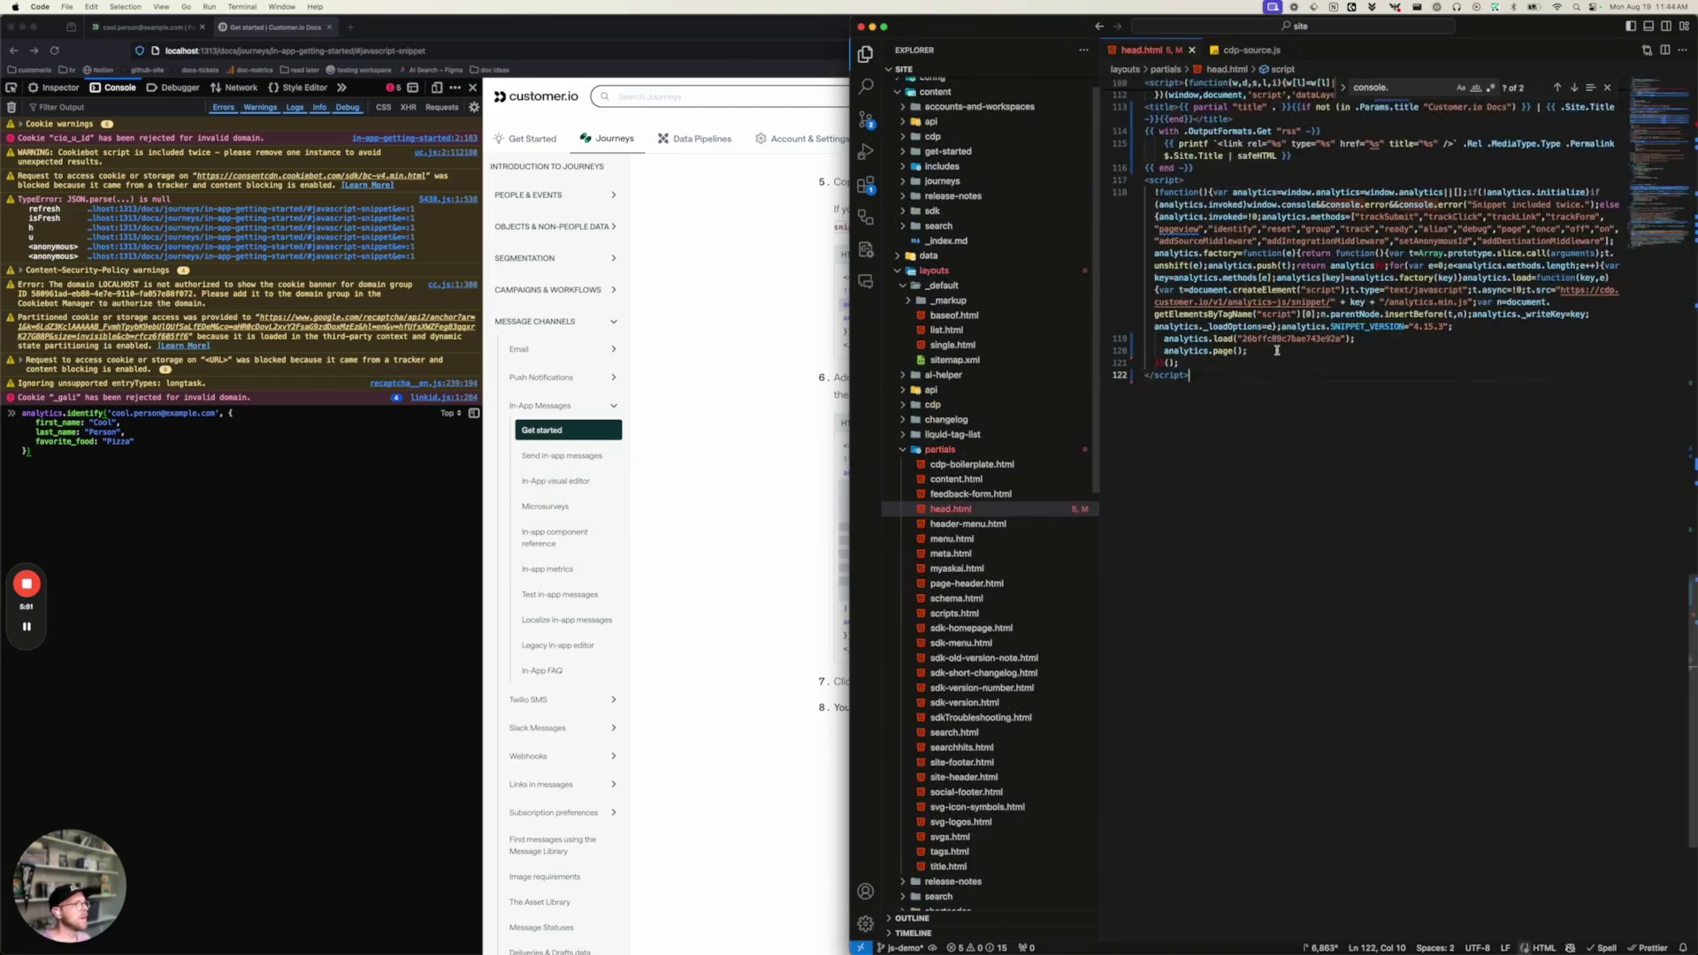
left_click(1346, 338)
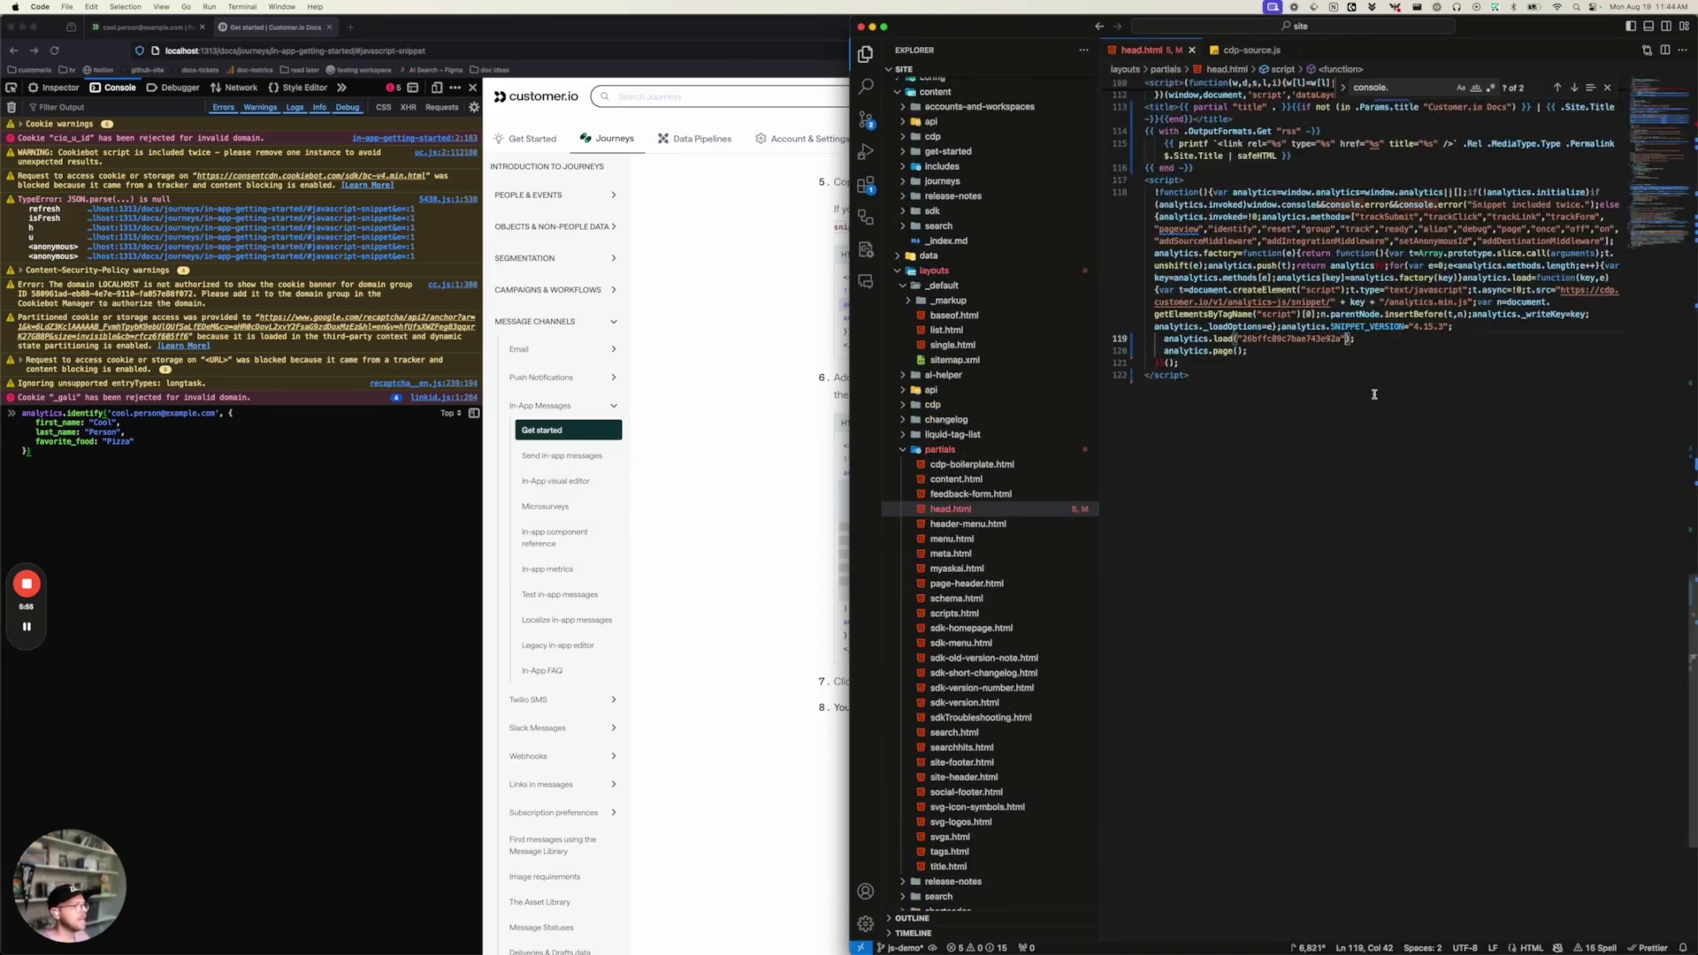
type(", {   \"integrations\": {     \"Customer.io In-App Plugin\": {       siteId: \"YOUR_JOURNEYS_SITE_ID\"     }   } }")
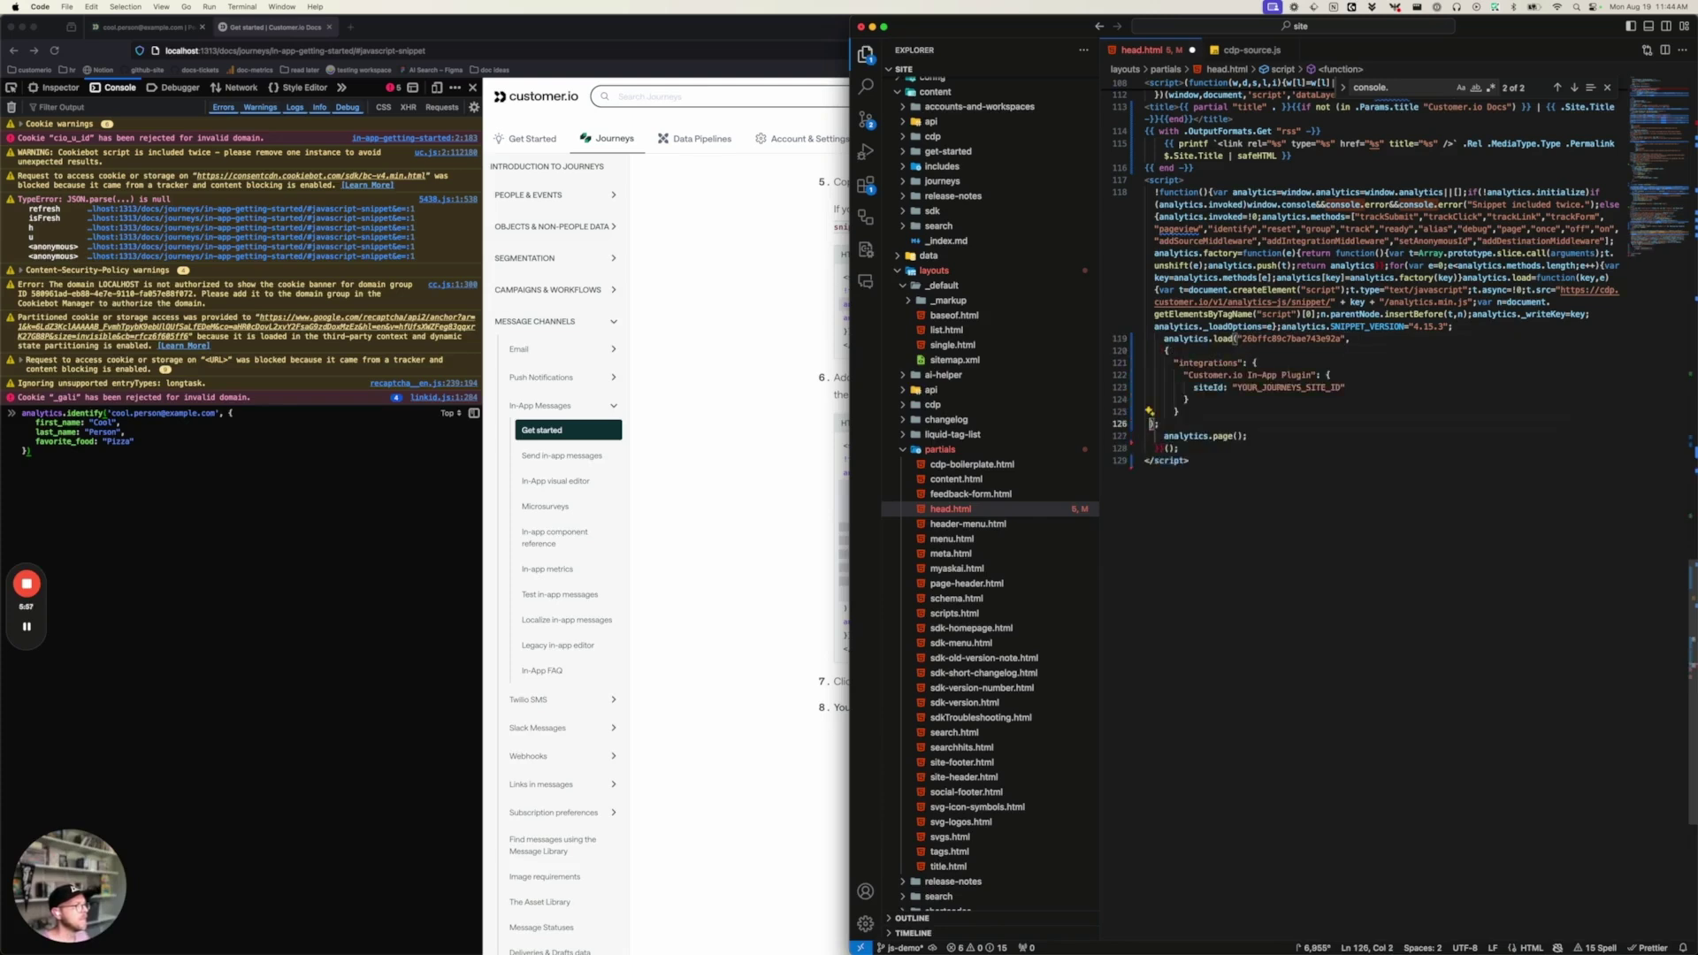
type(");")
key("Up")
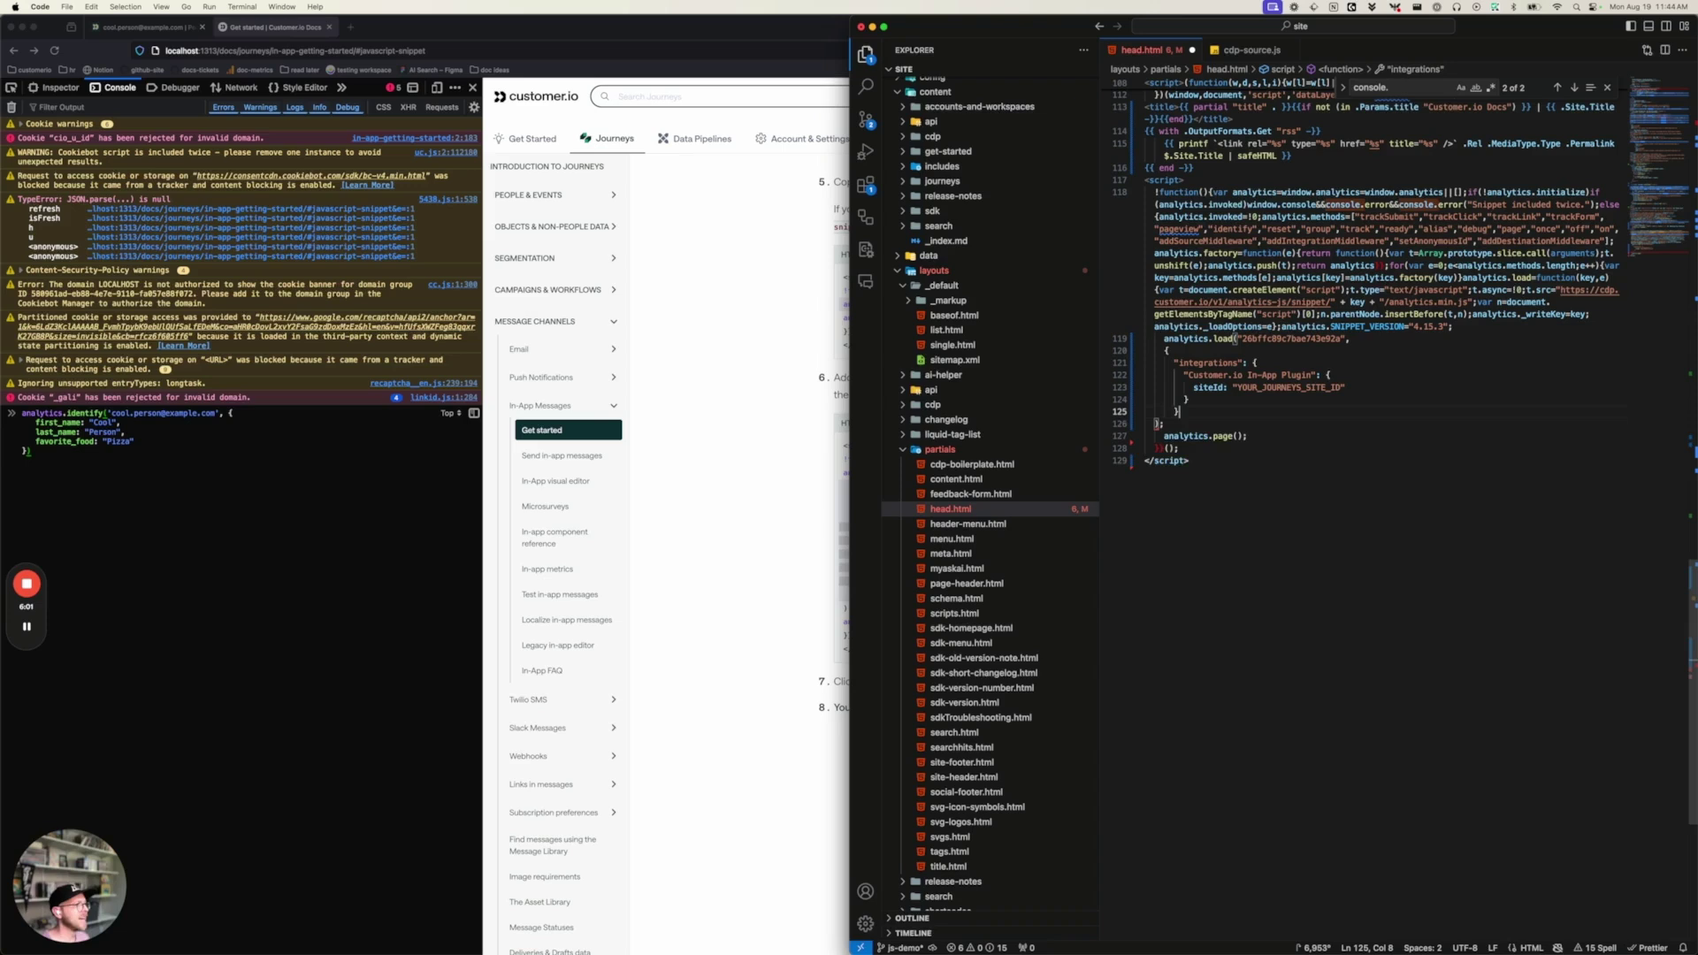
key("Return")
type("}")
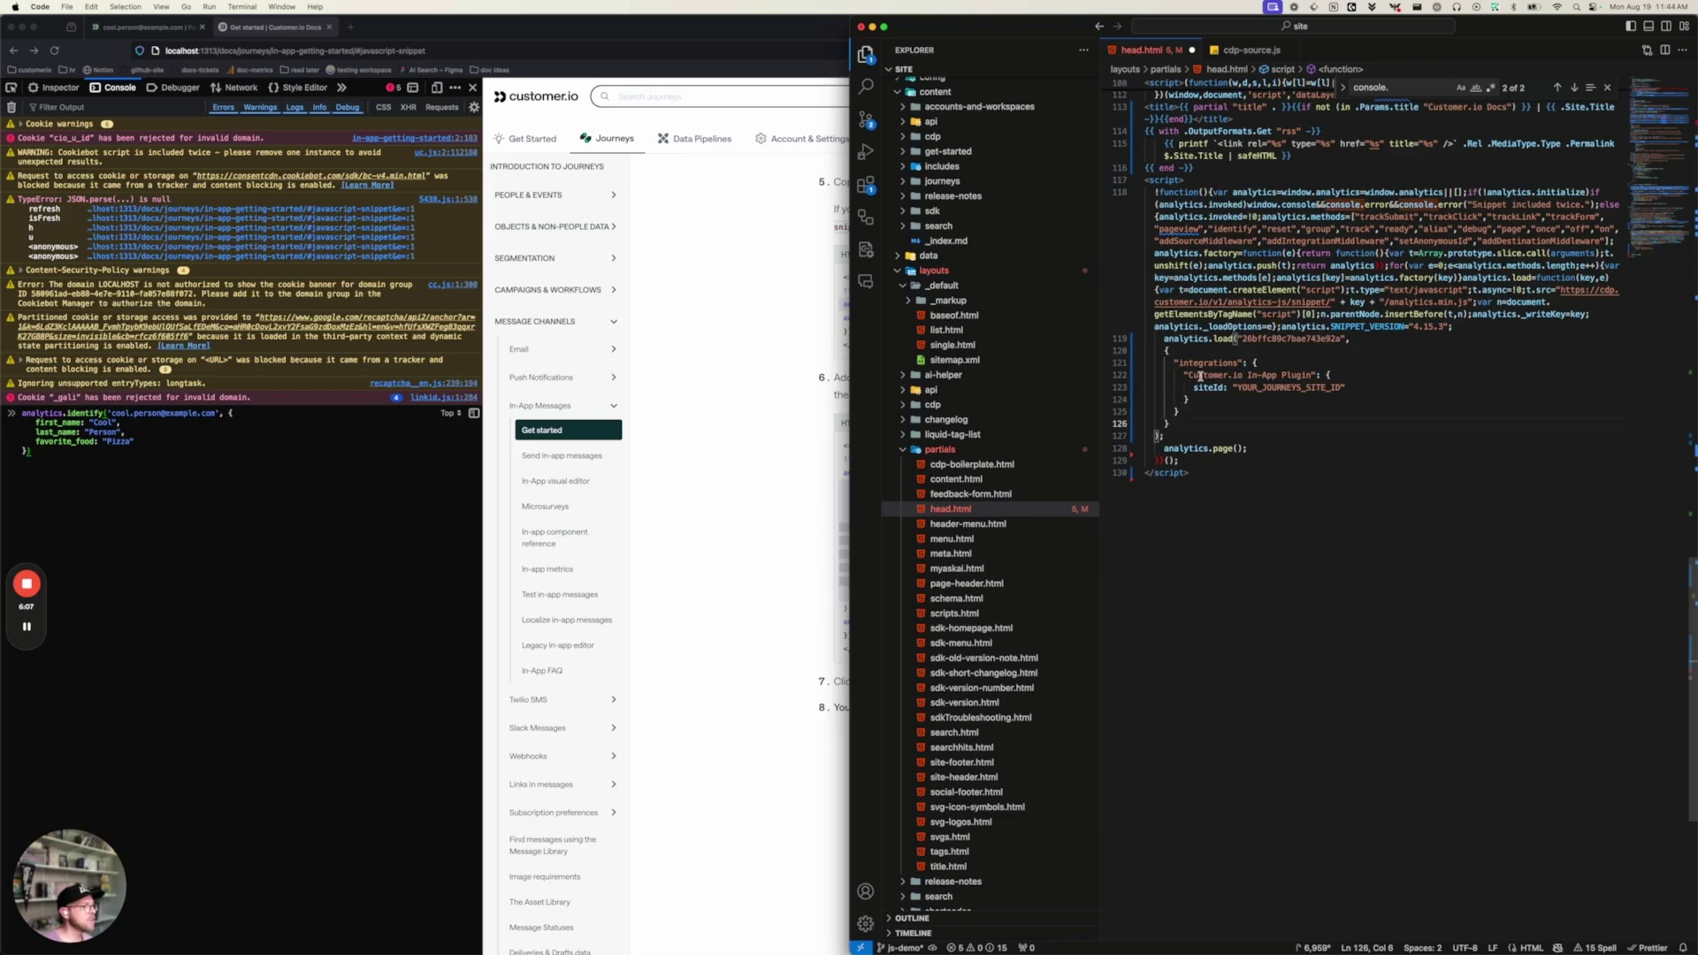
Step: Select the YOUR_JOURNEYS_SITE_ID placeholder so it can be replaced
left_click(1236, 387)
double_click(1342, 387)
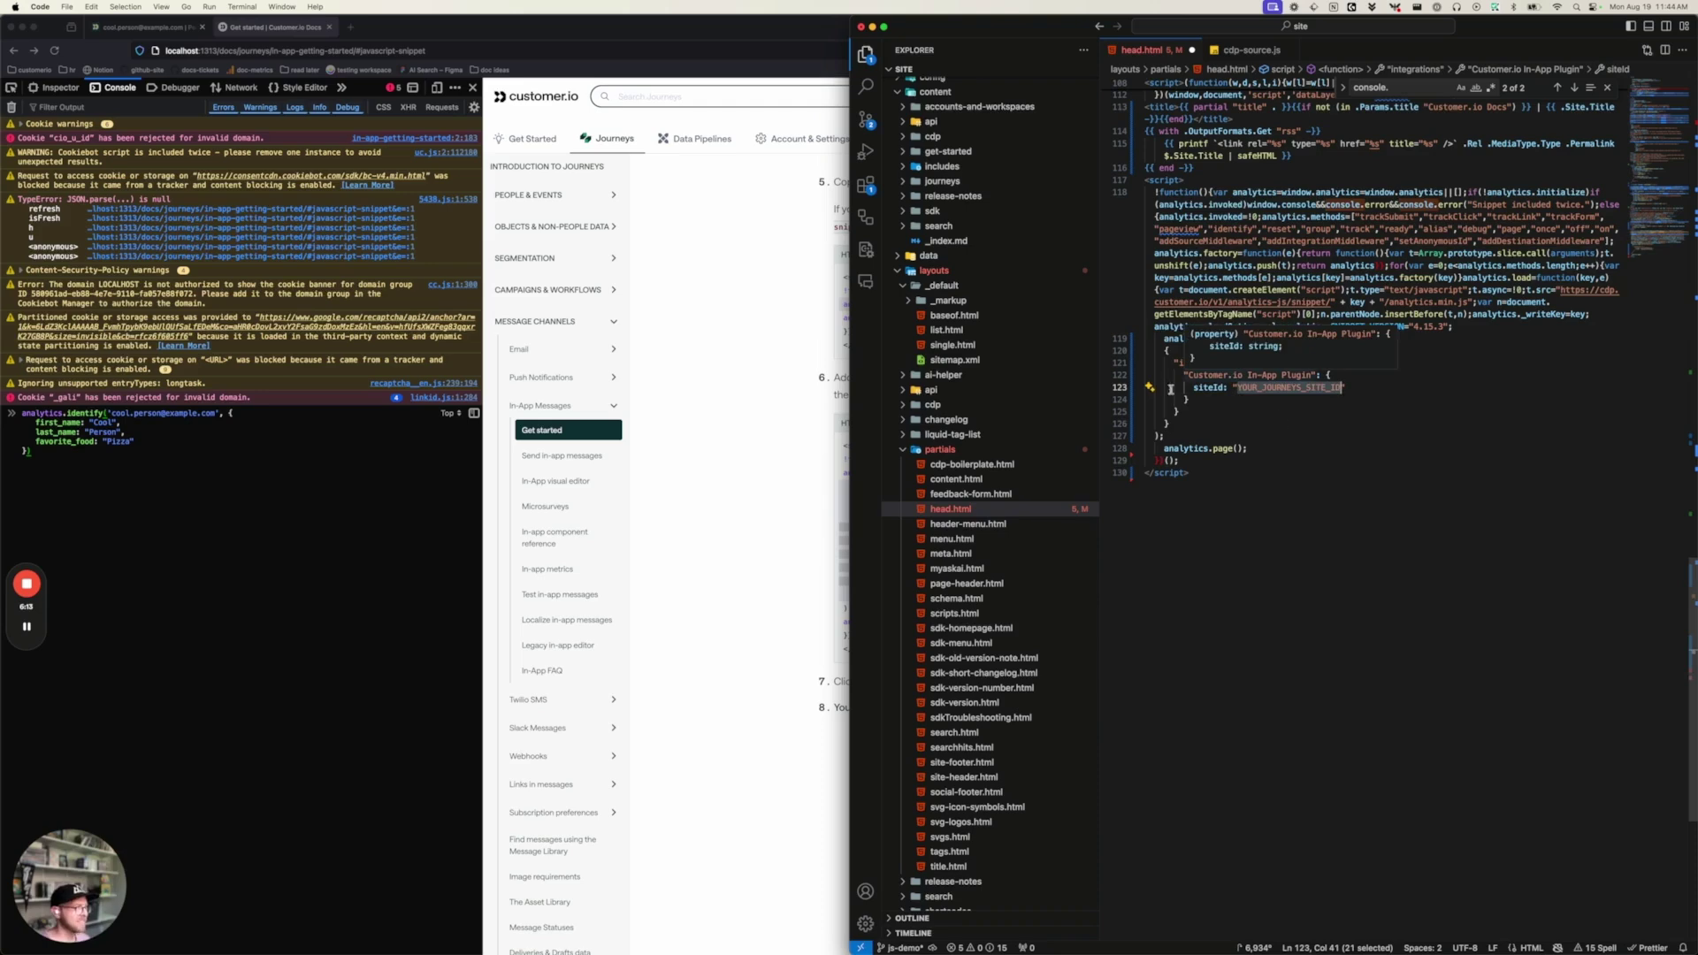
left_click(133, 26)
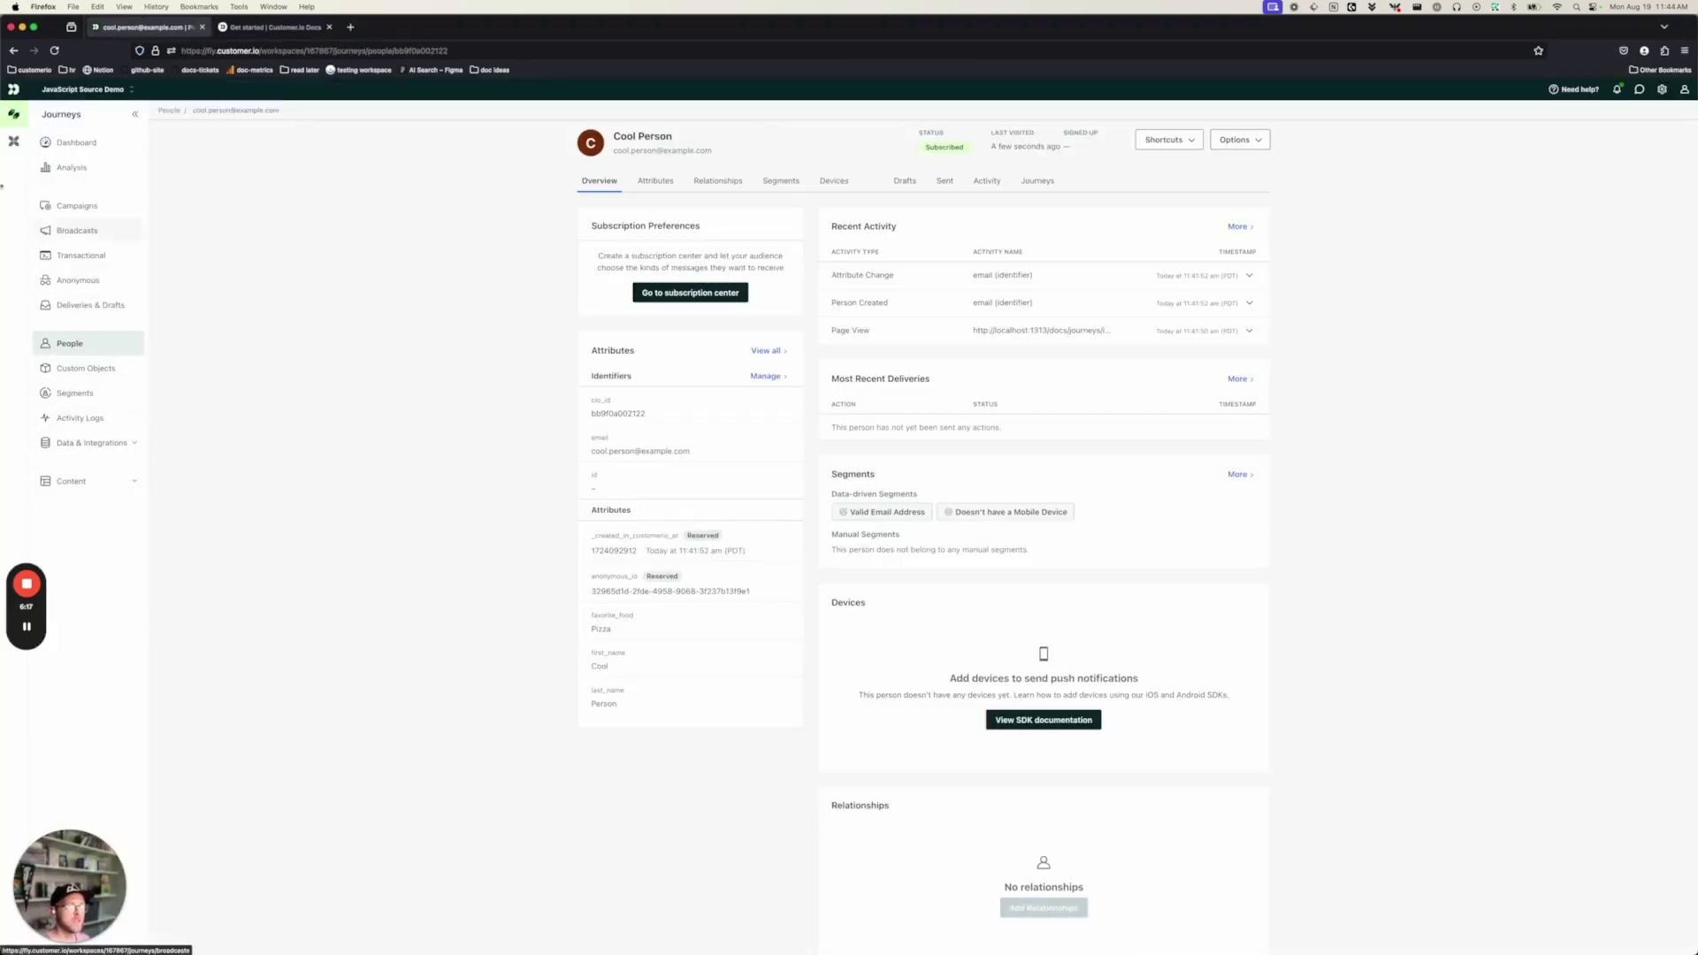
Step: Copy the workspace Site ID from the Customer.io API credentials under Data & Integrations
left_click(97, 447)
left_click(78, 489)
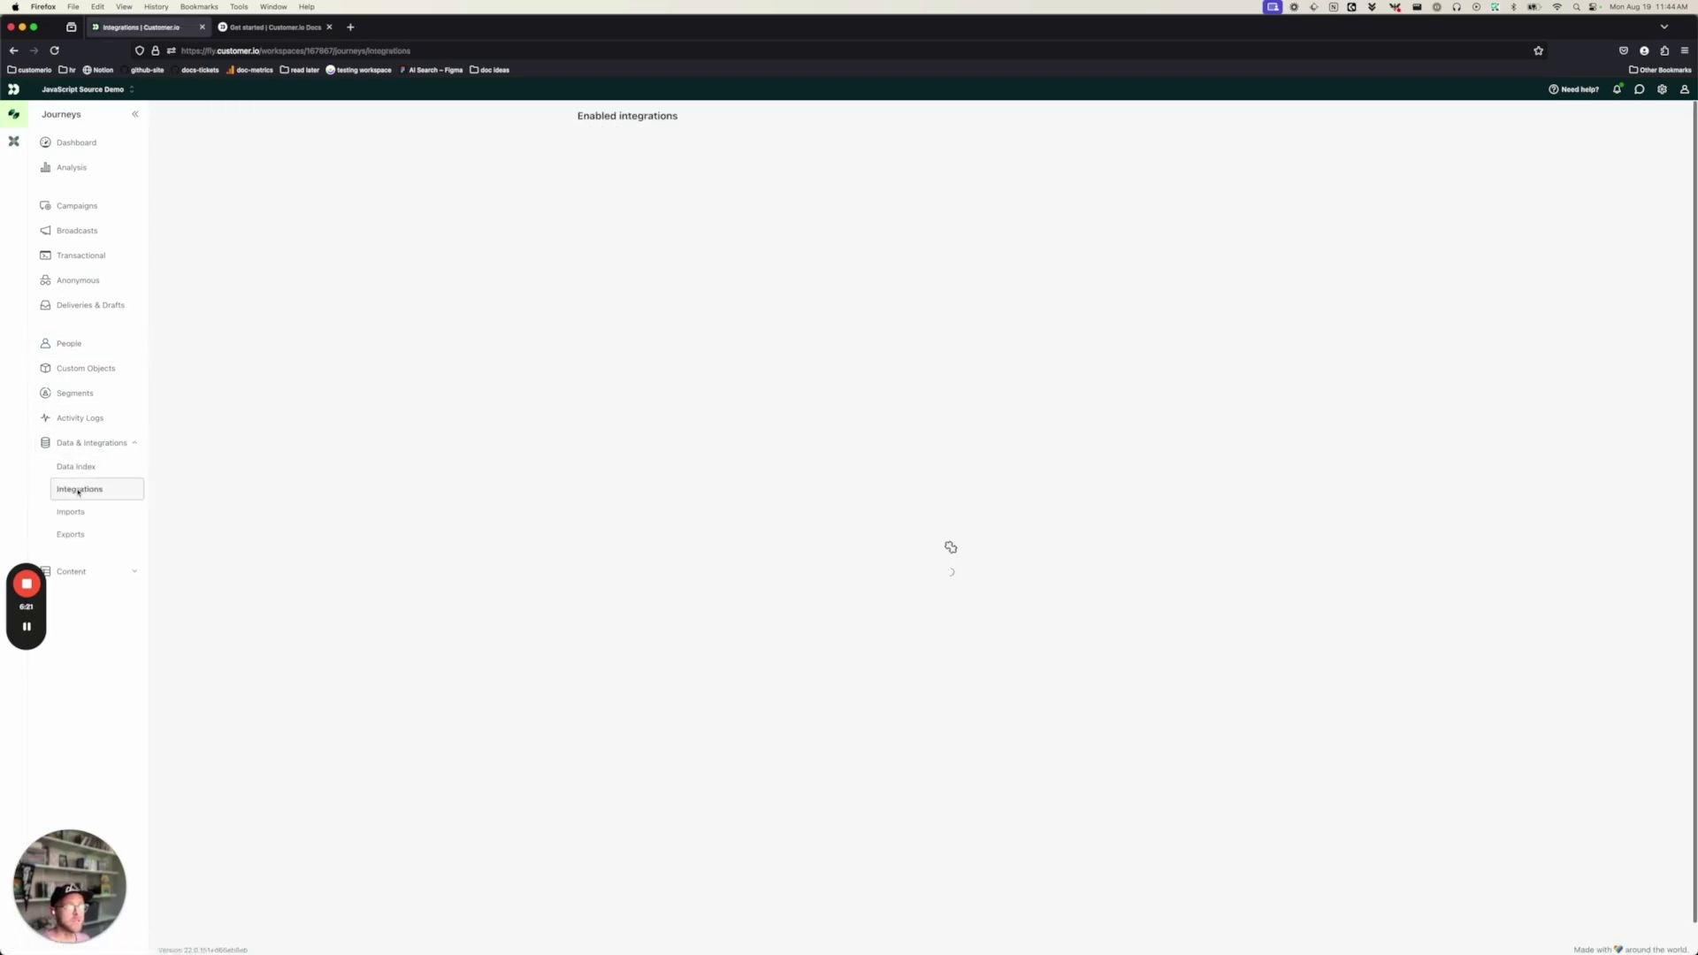
left_click(699, 226)
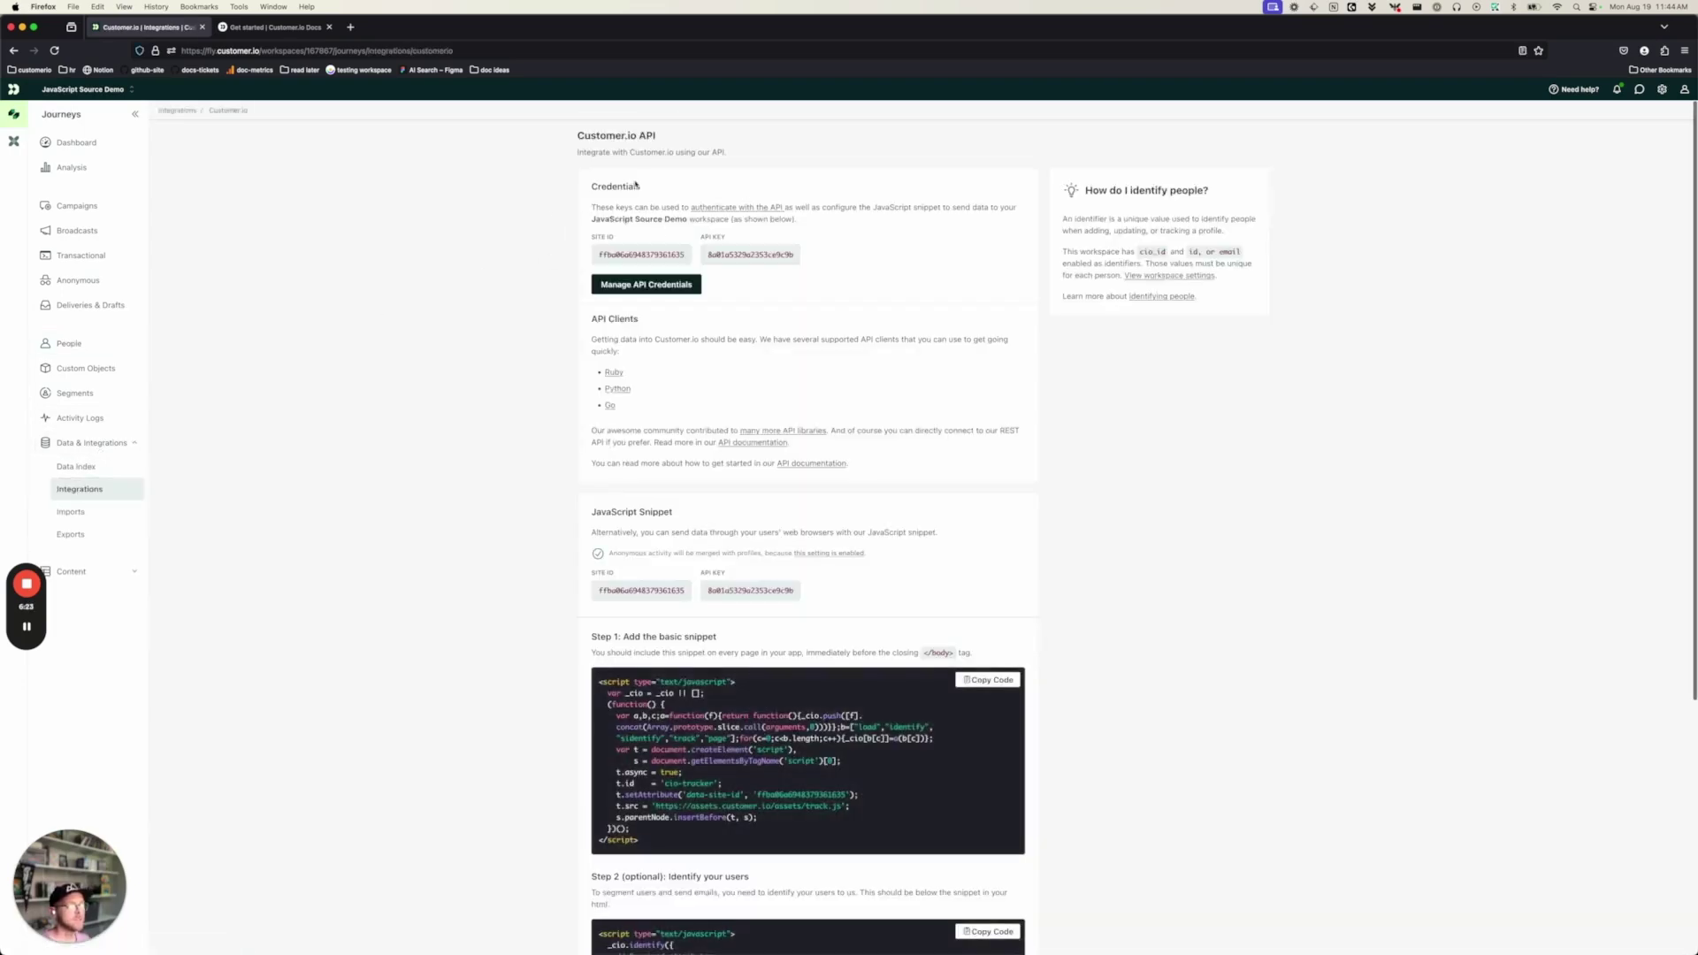
left_click(679, 257)
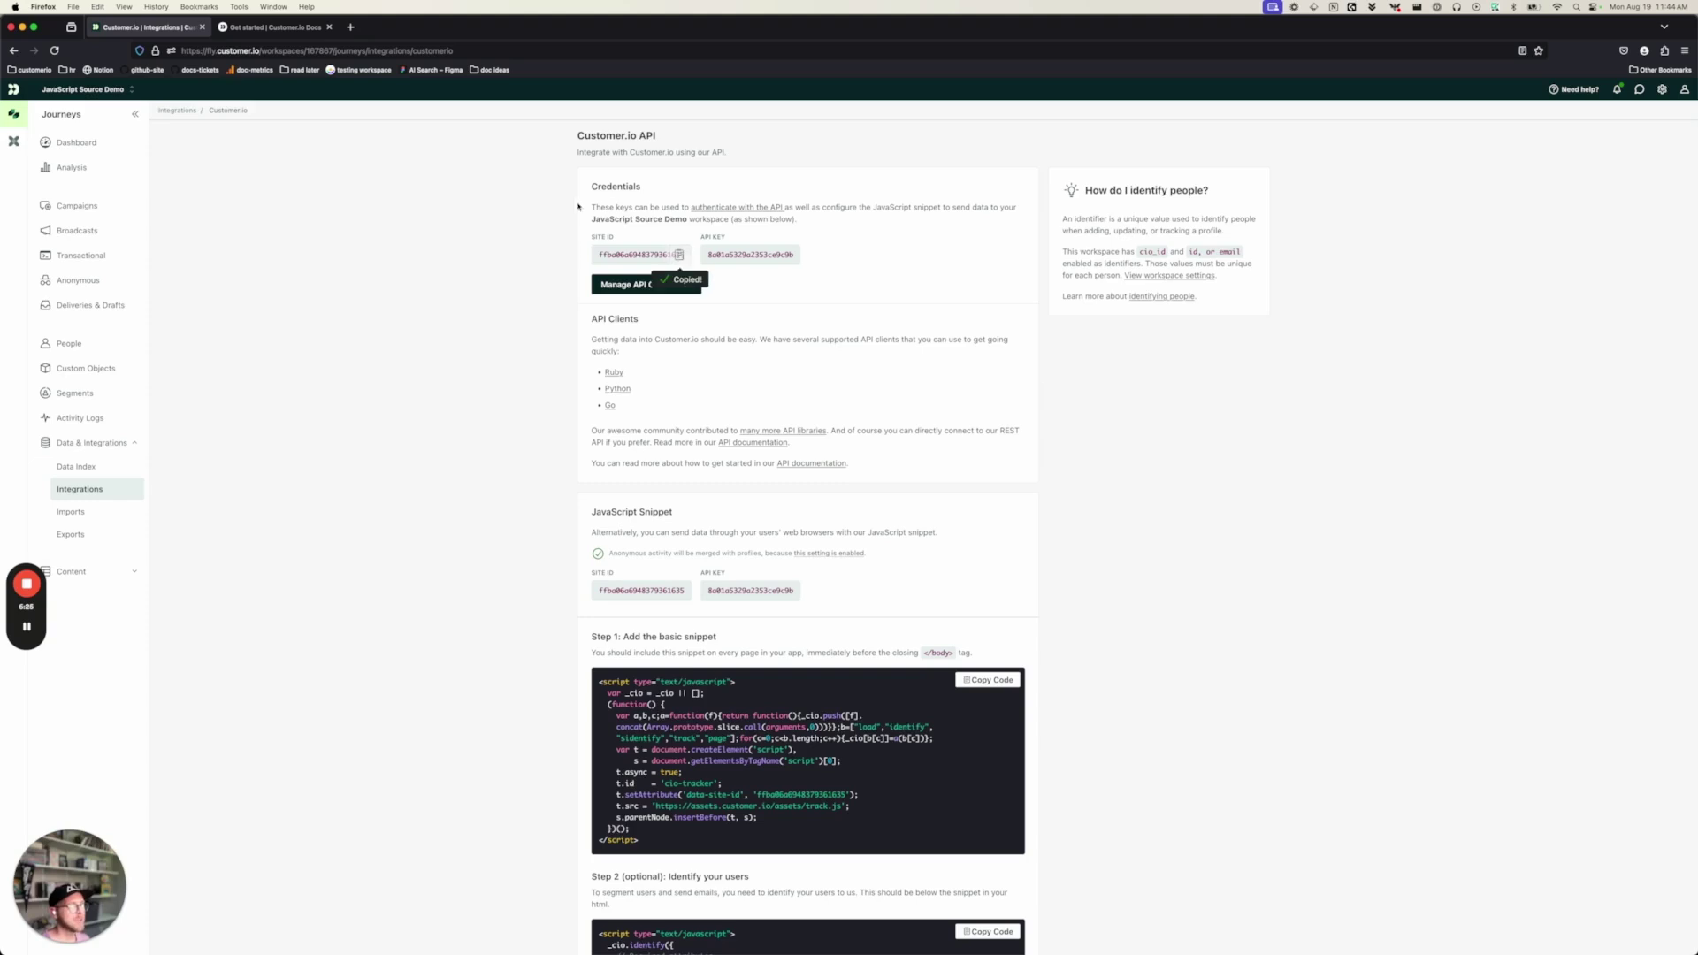
Step: Replace YOUR_JOURNEYS_SITE_ID in head.html with the copied Site ID, close the quote, and save
key("super+Tab")
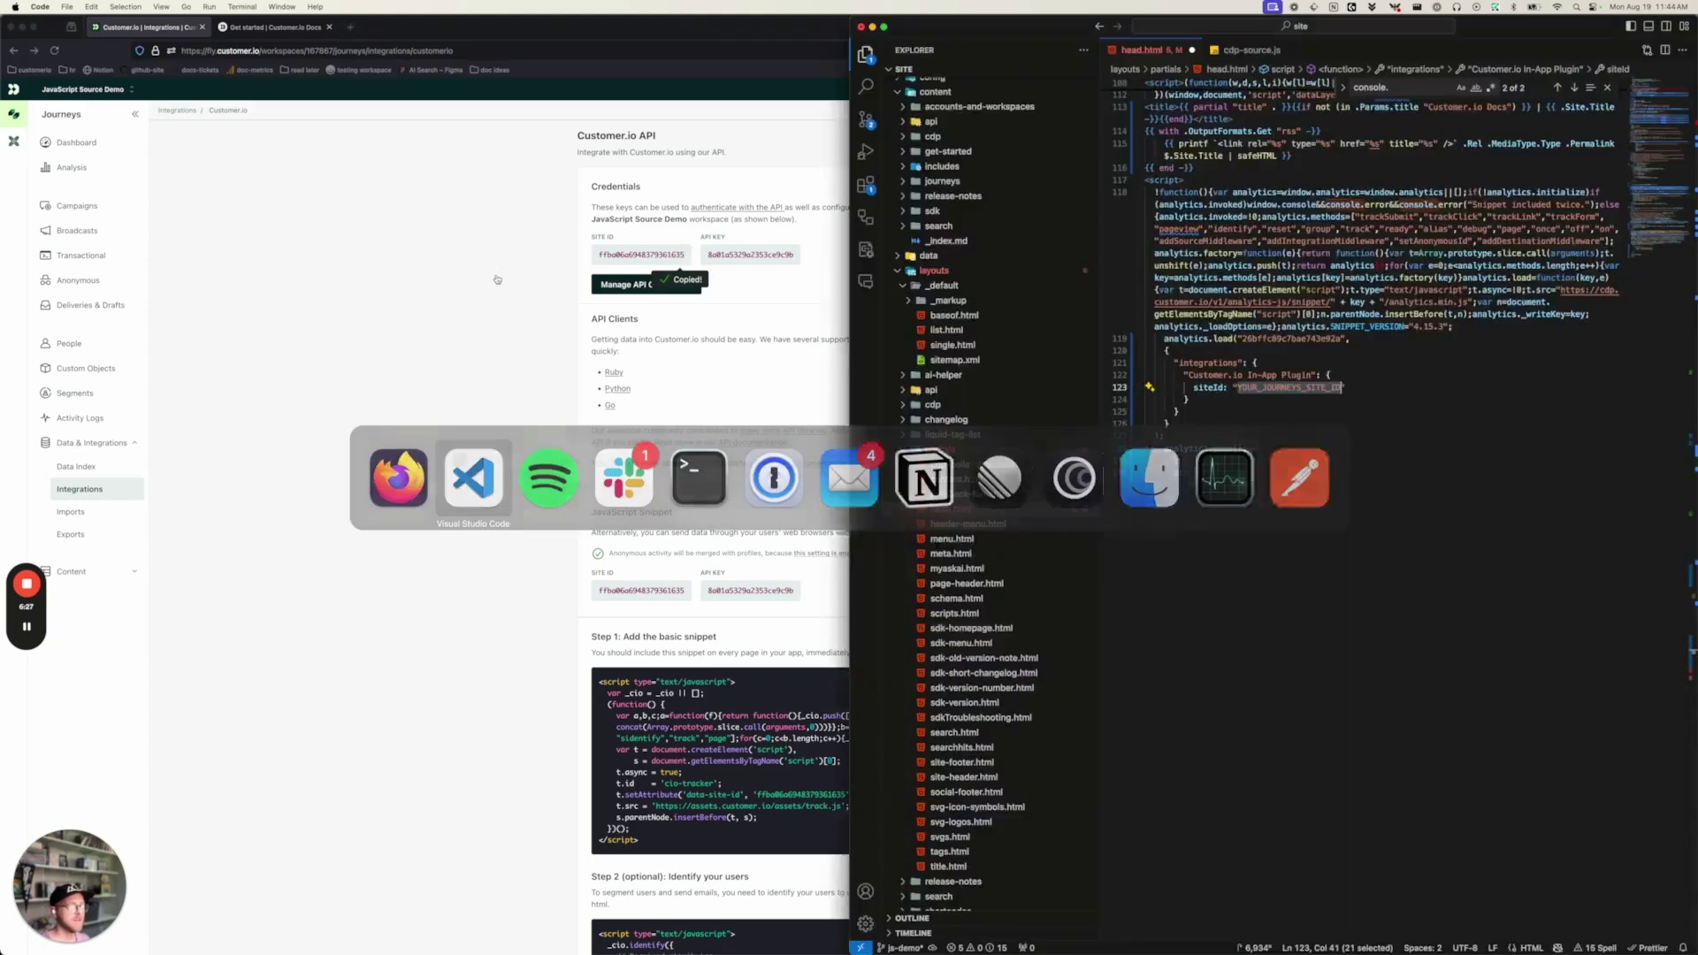
left_click(1237, 390)
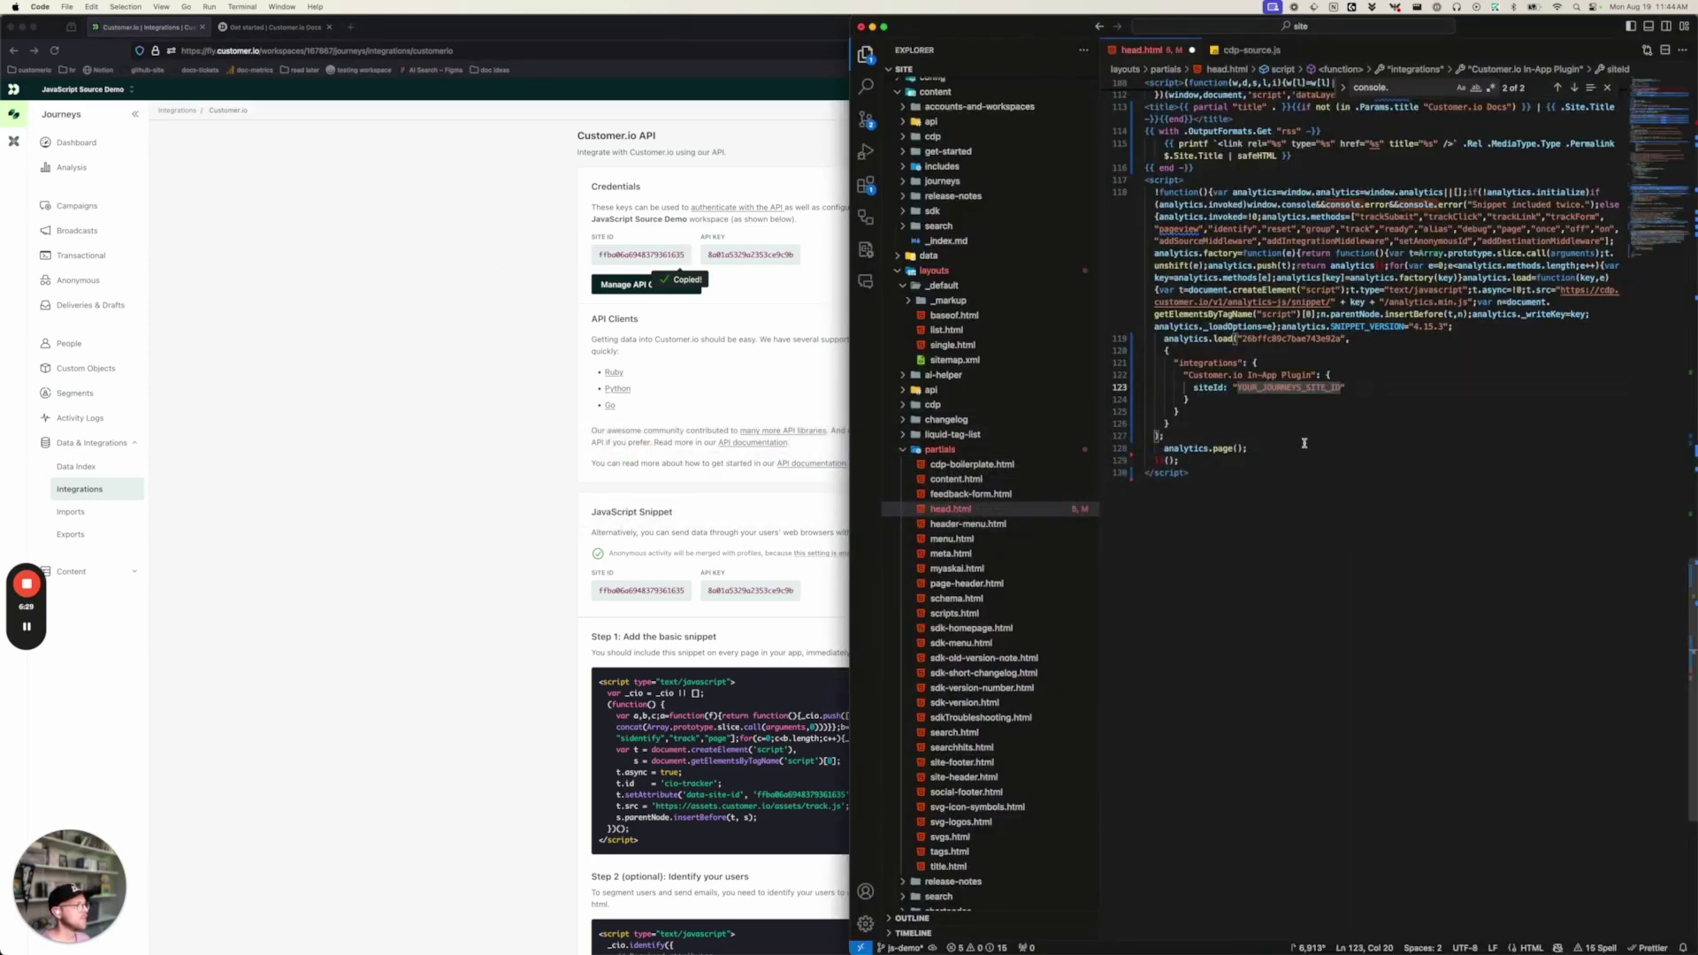
key("super+v")
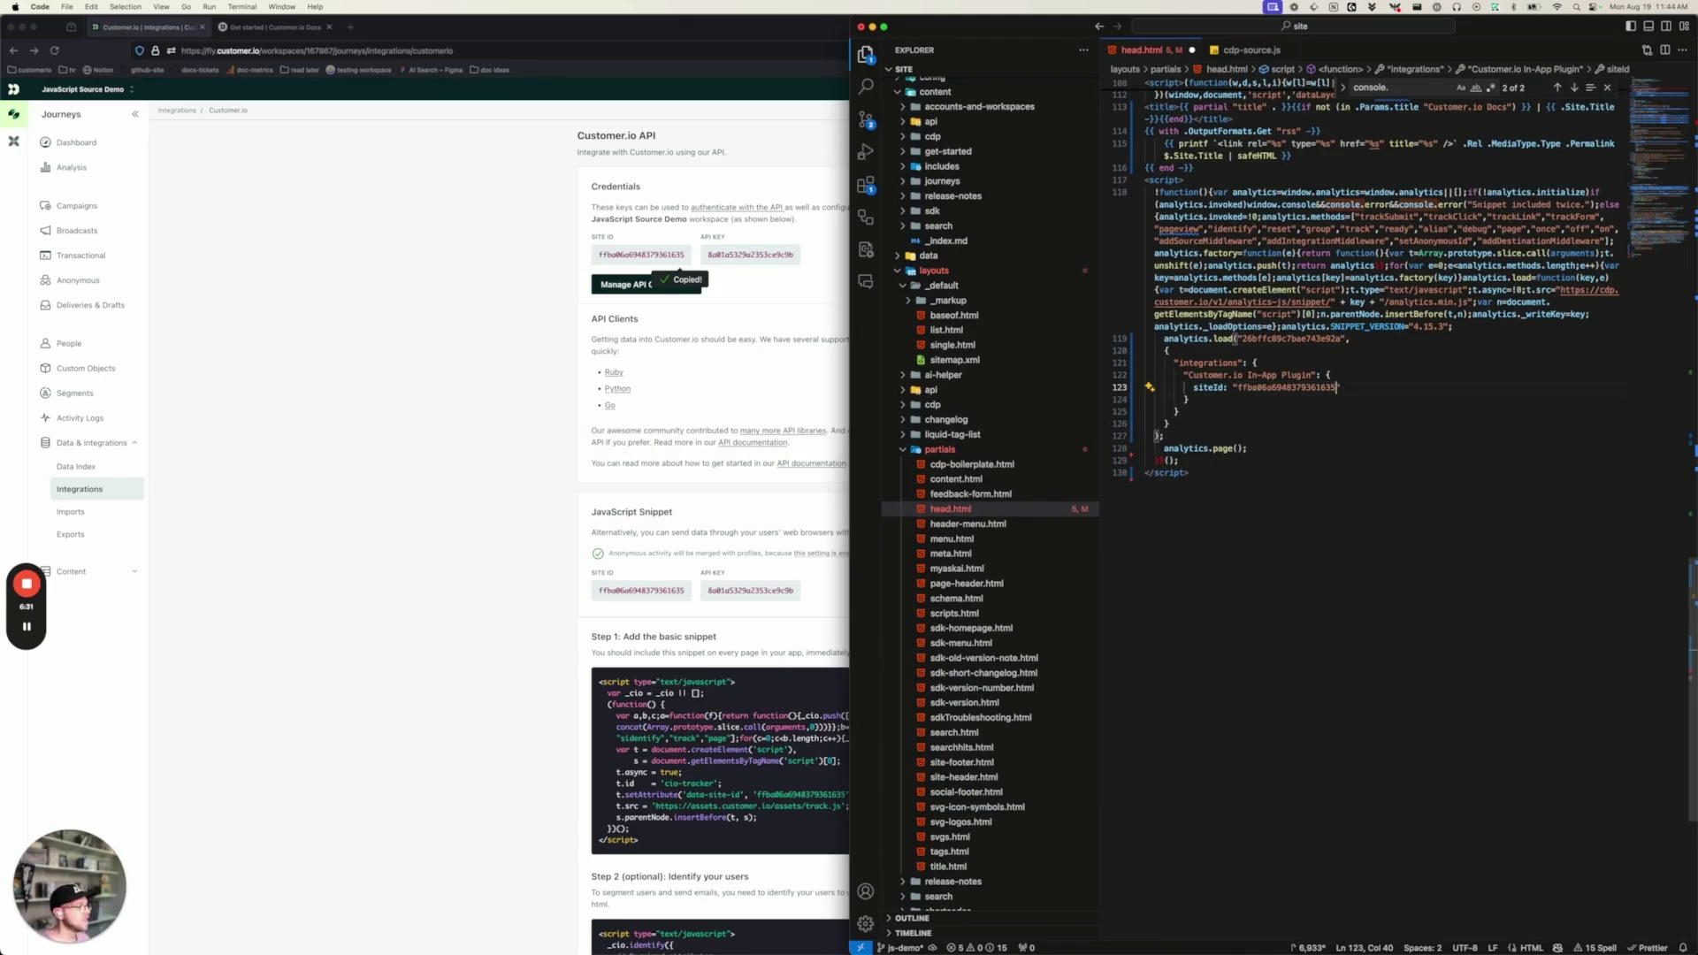
type("\"")
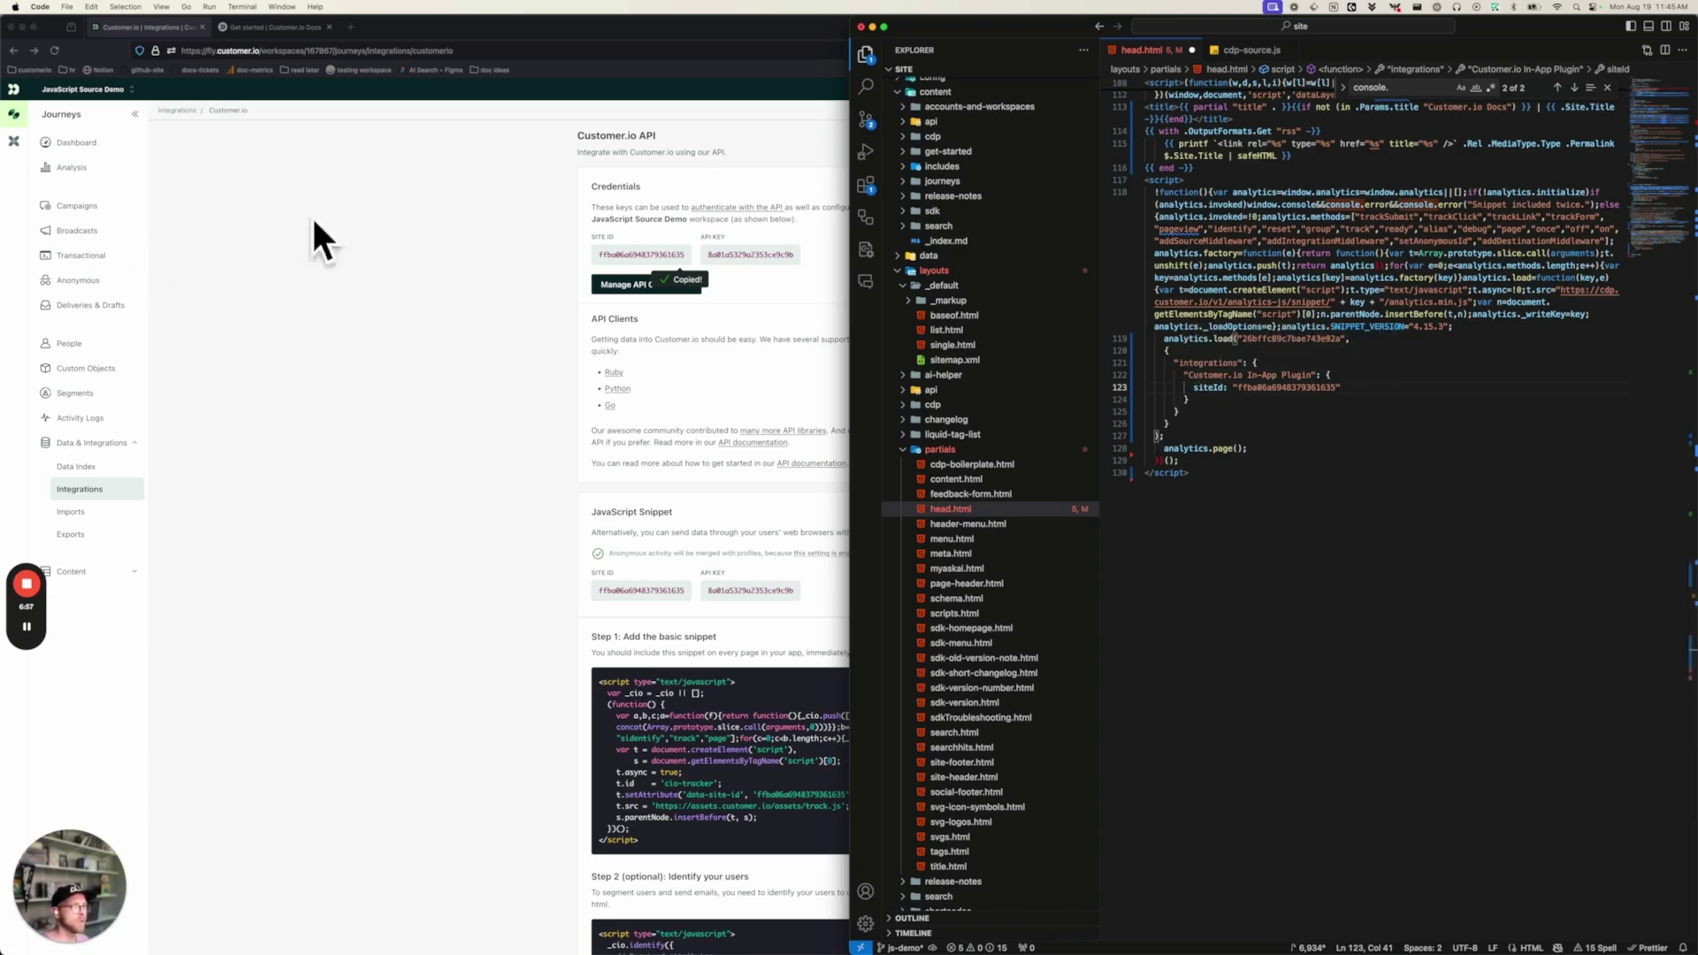
left_click(1338, 431)
key("super+s")
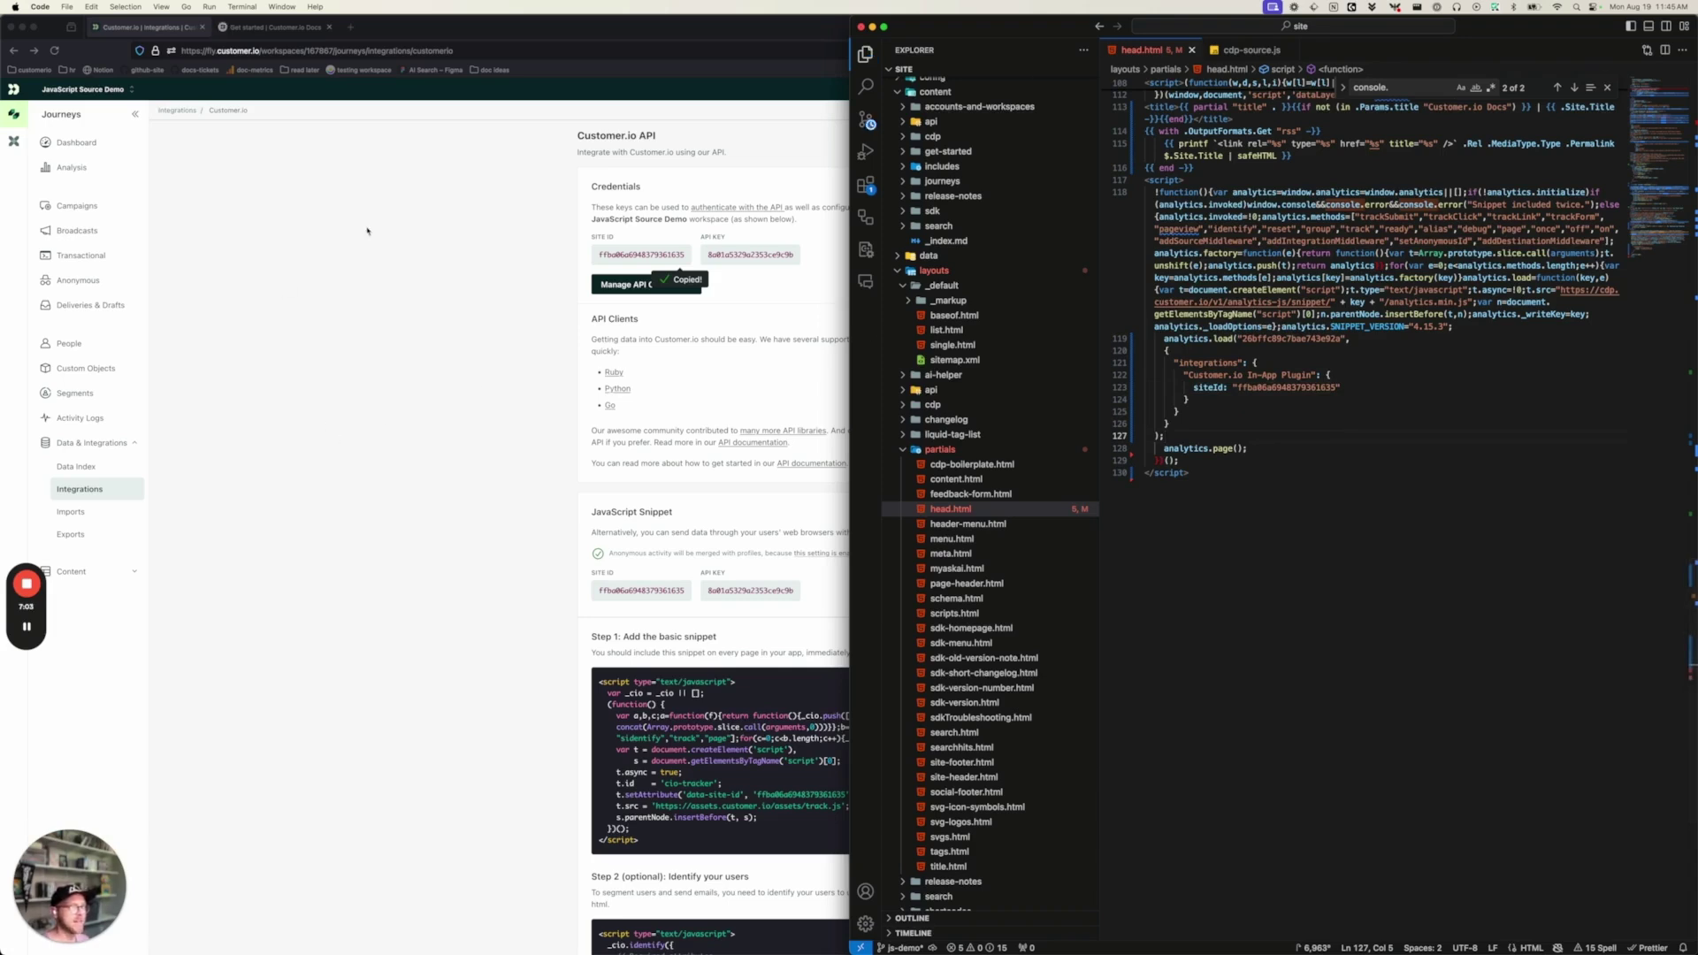
left_click(76, 207)
Step: Open the inapp test campaign's Workflow and review In-App Message 1's content
left_click(76, 207)
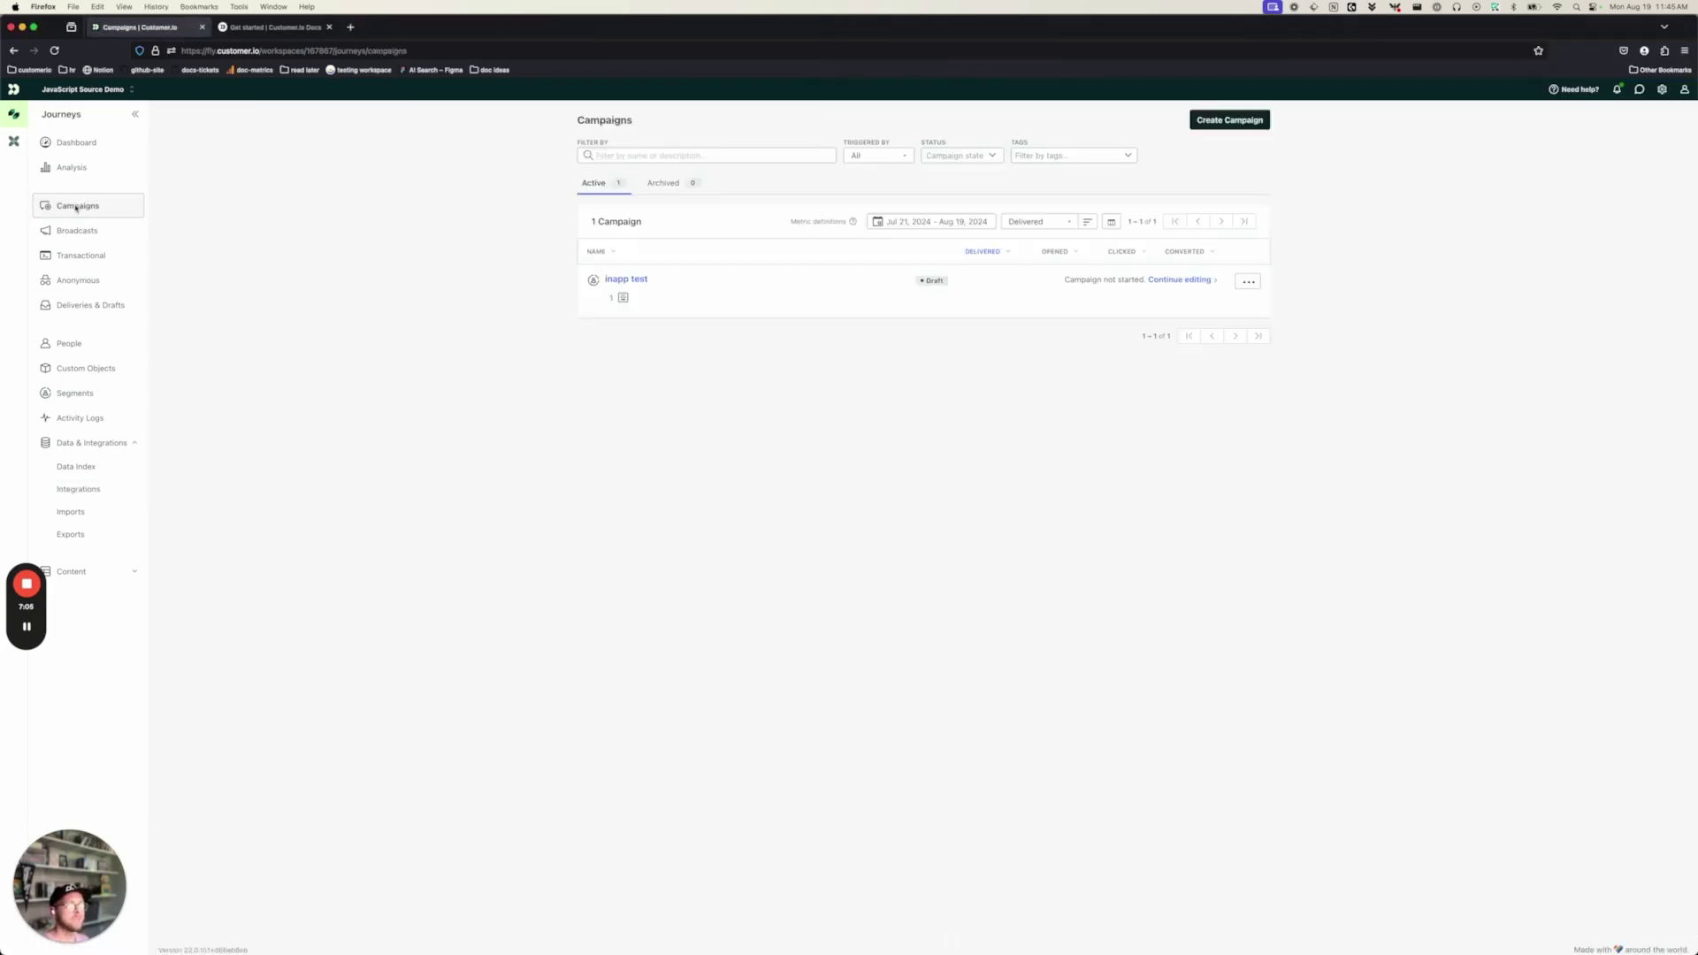
left_click(627, 280)
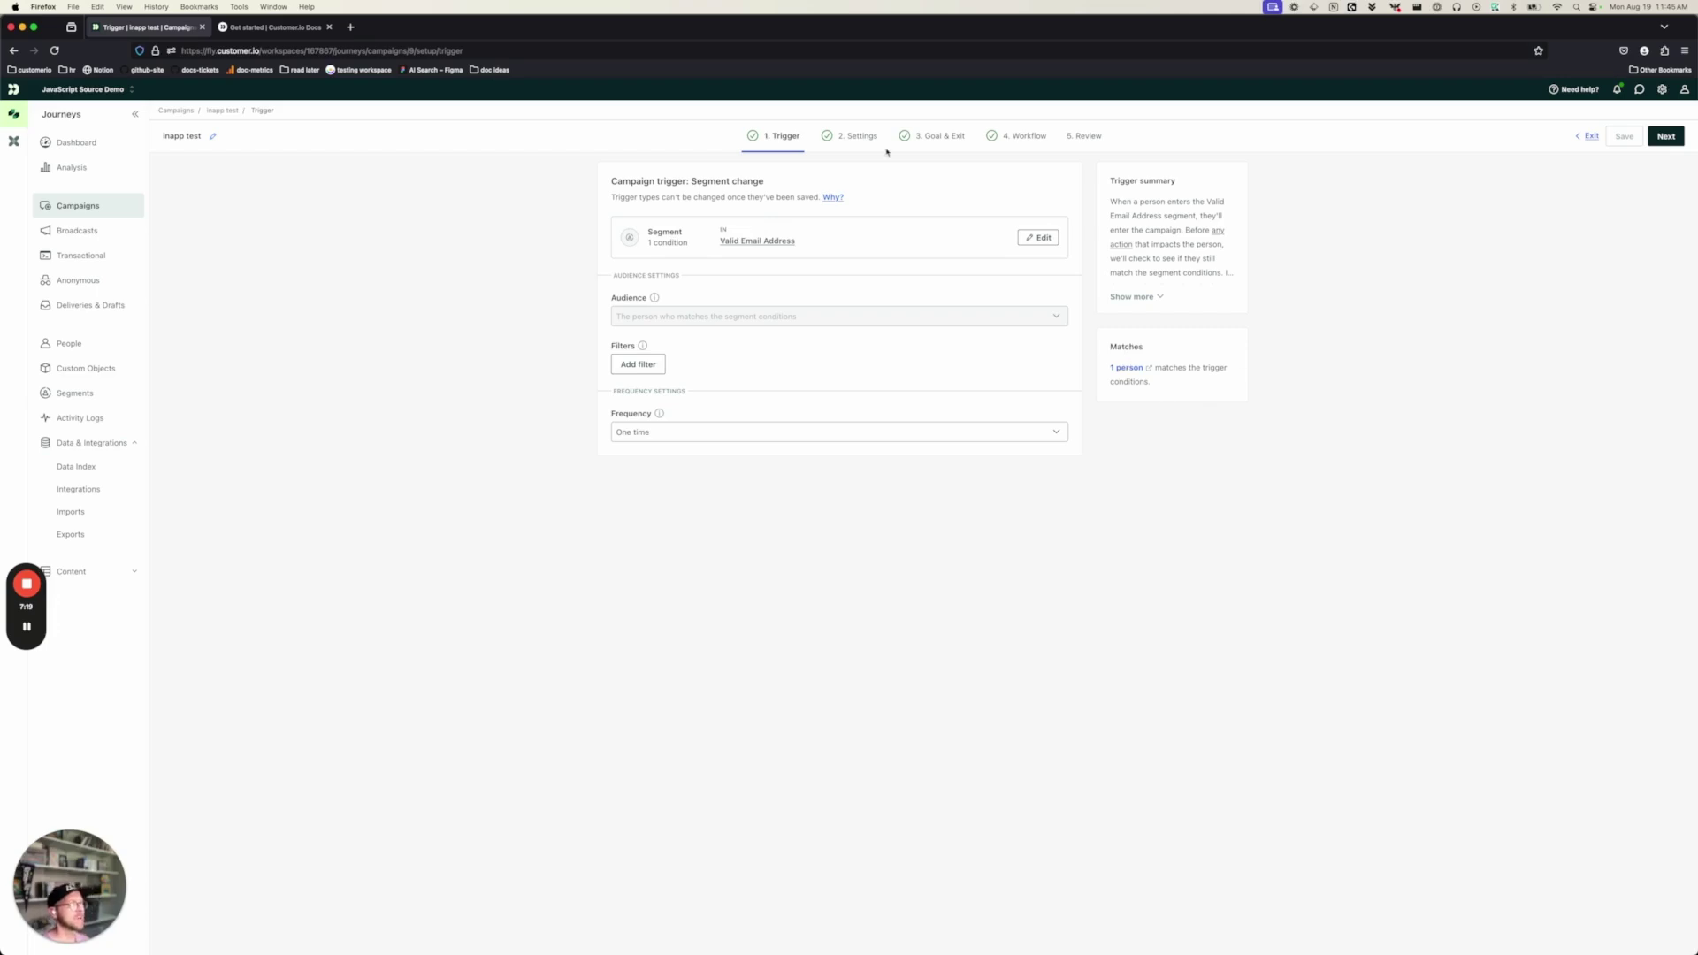
left_click(1023, 139)
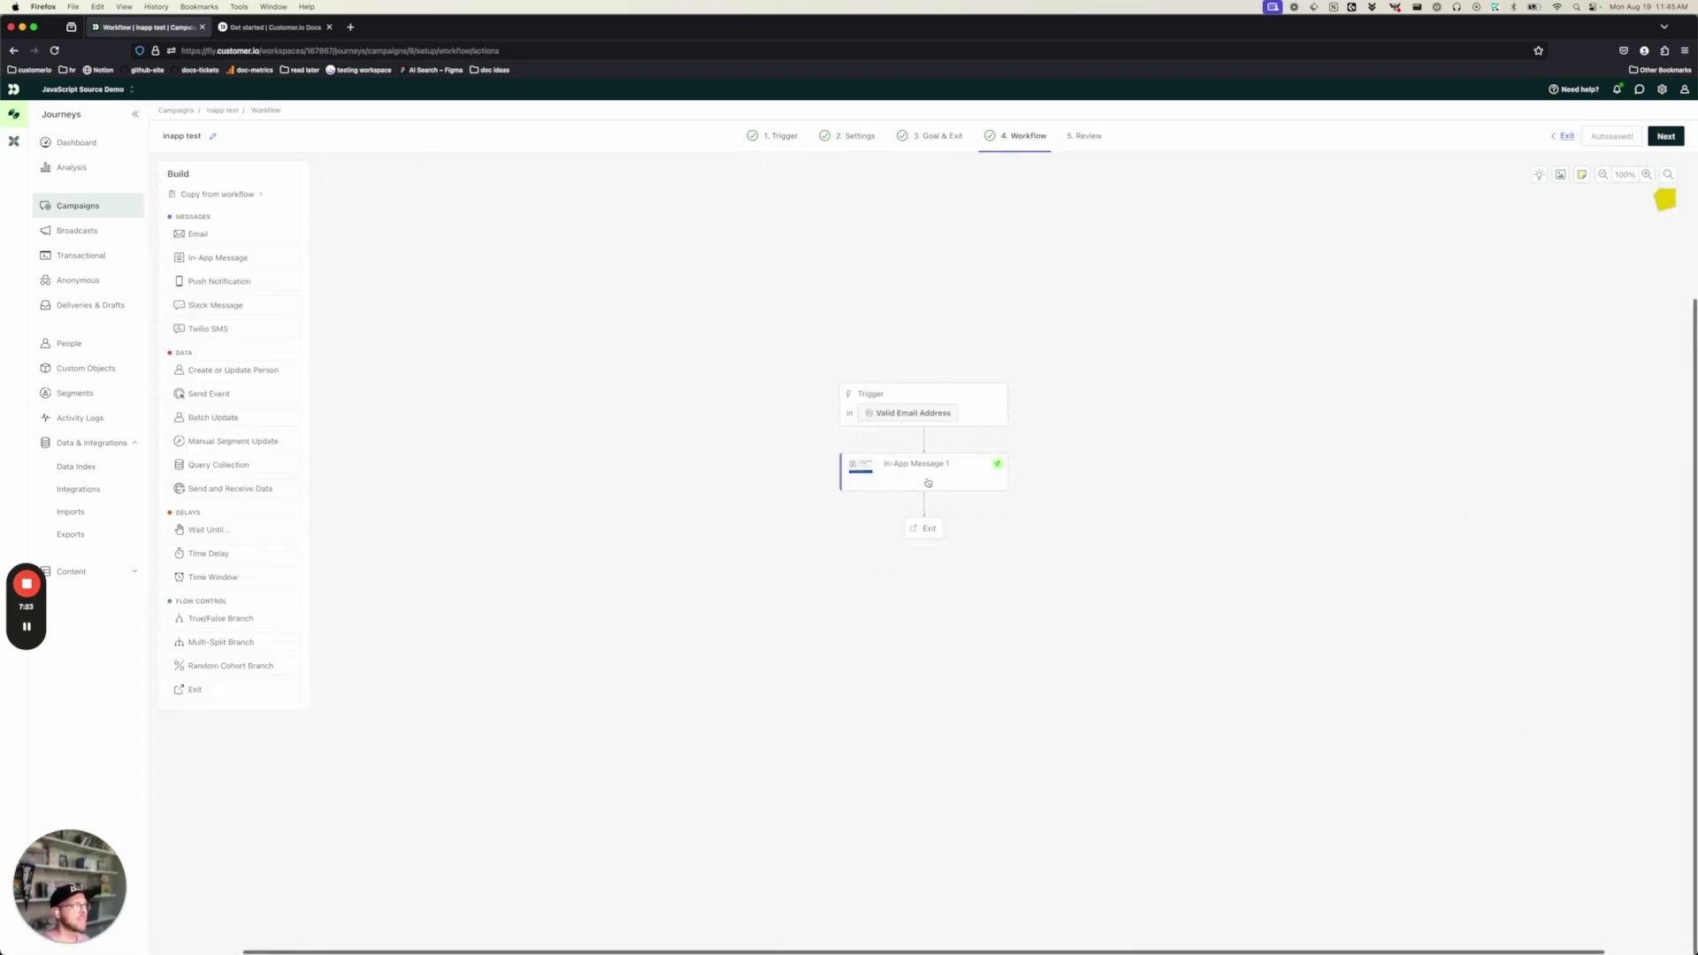
left_click(934, 479)
left_click(274, 268)
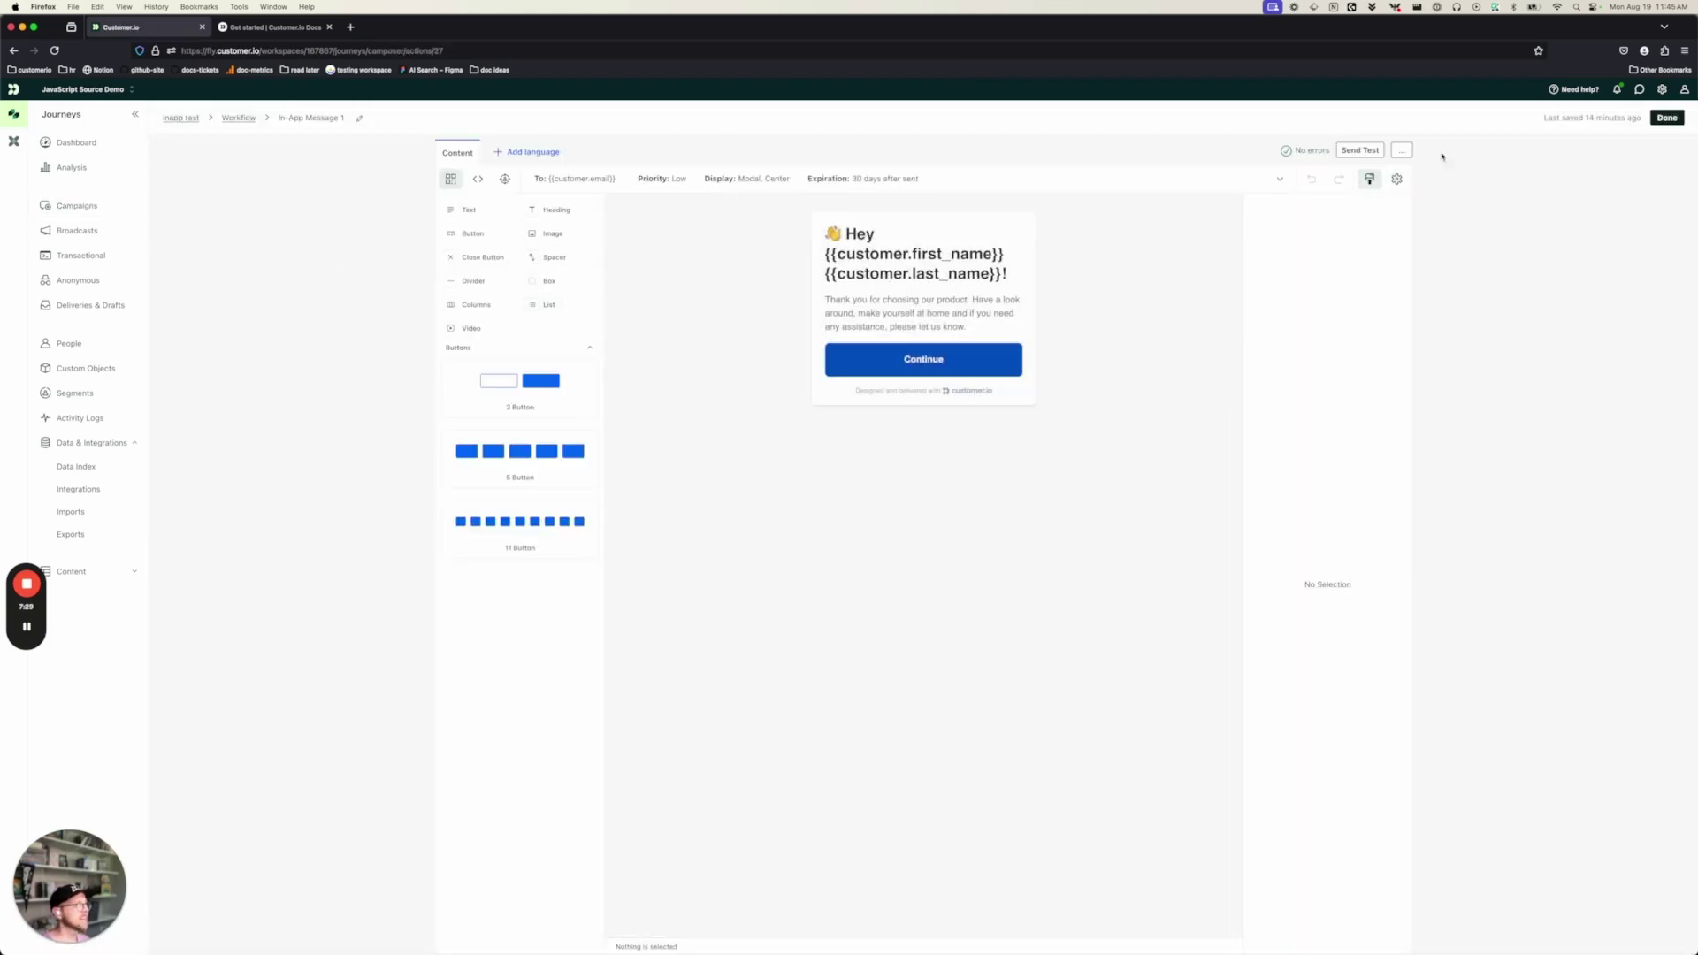
left_click(1667, 117)
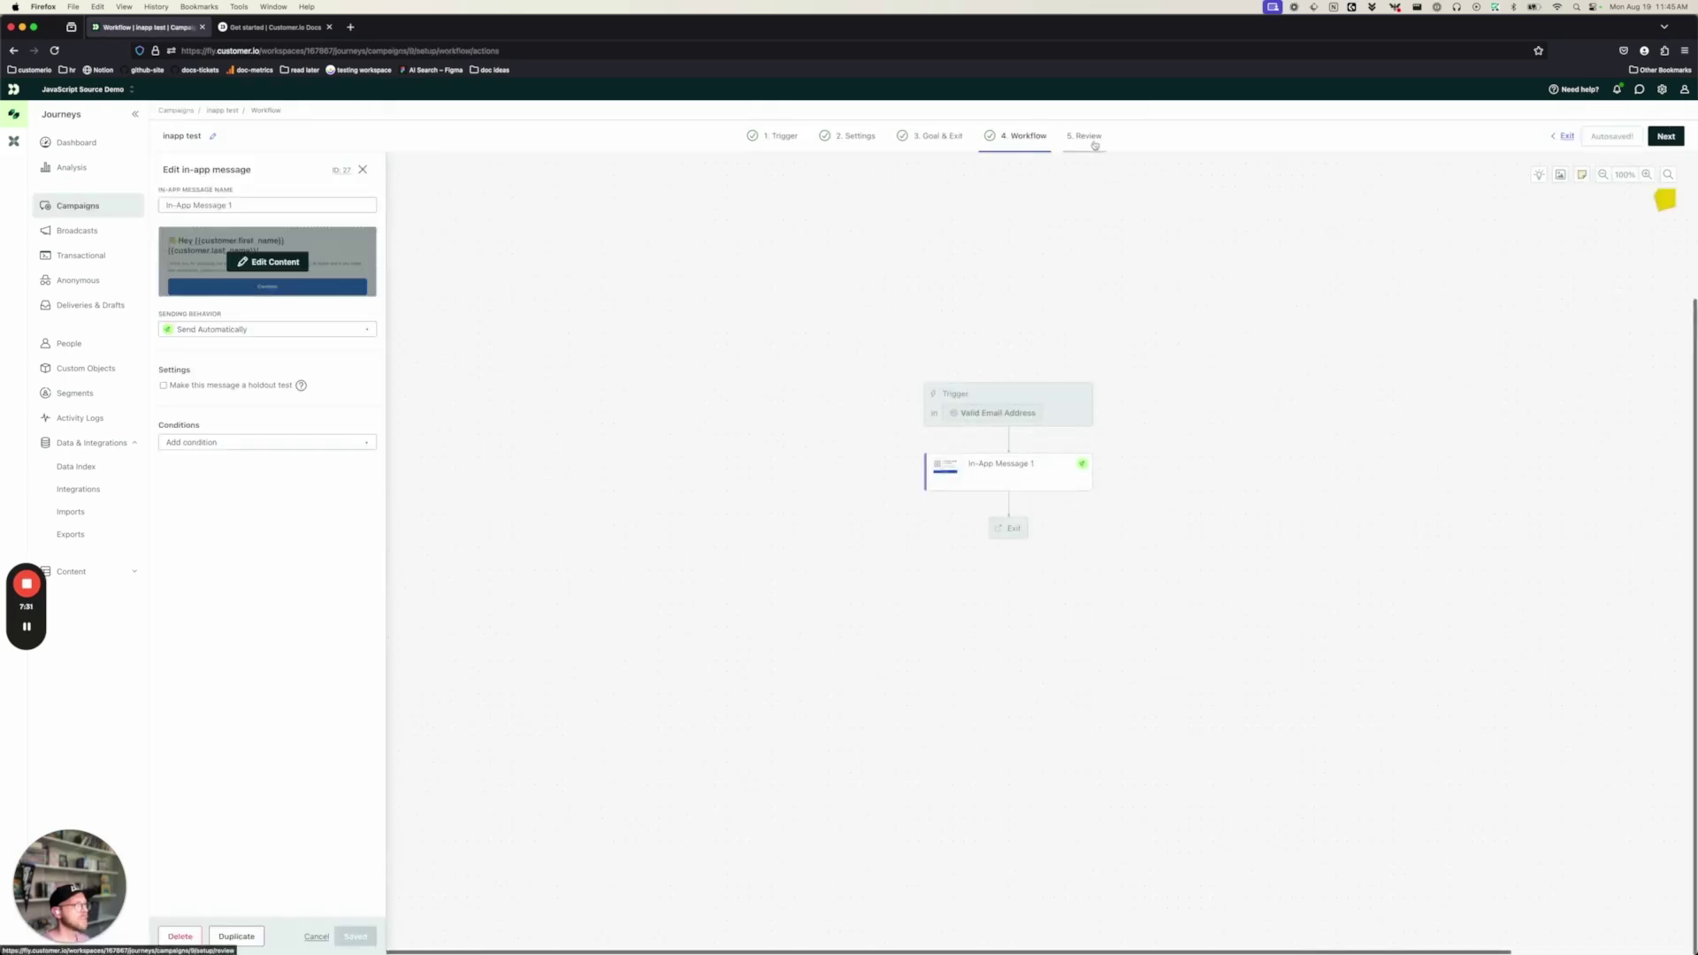
Step: Start the inapp test campaign for current people and future additions
left_click(1095, 143)
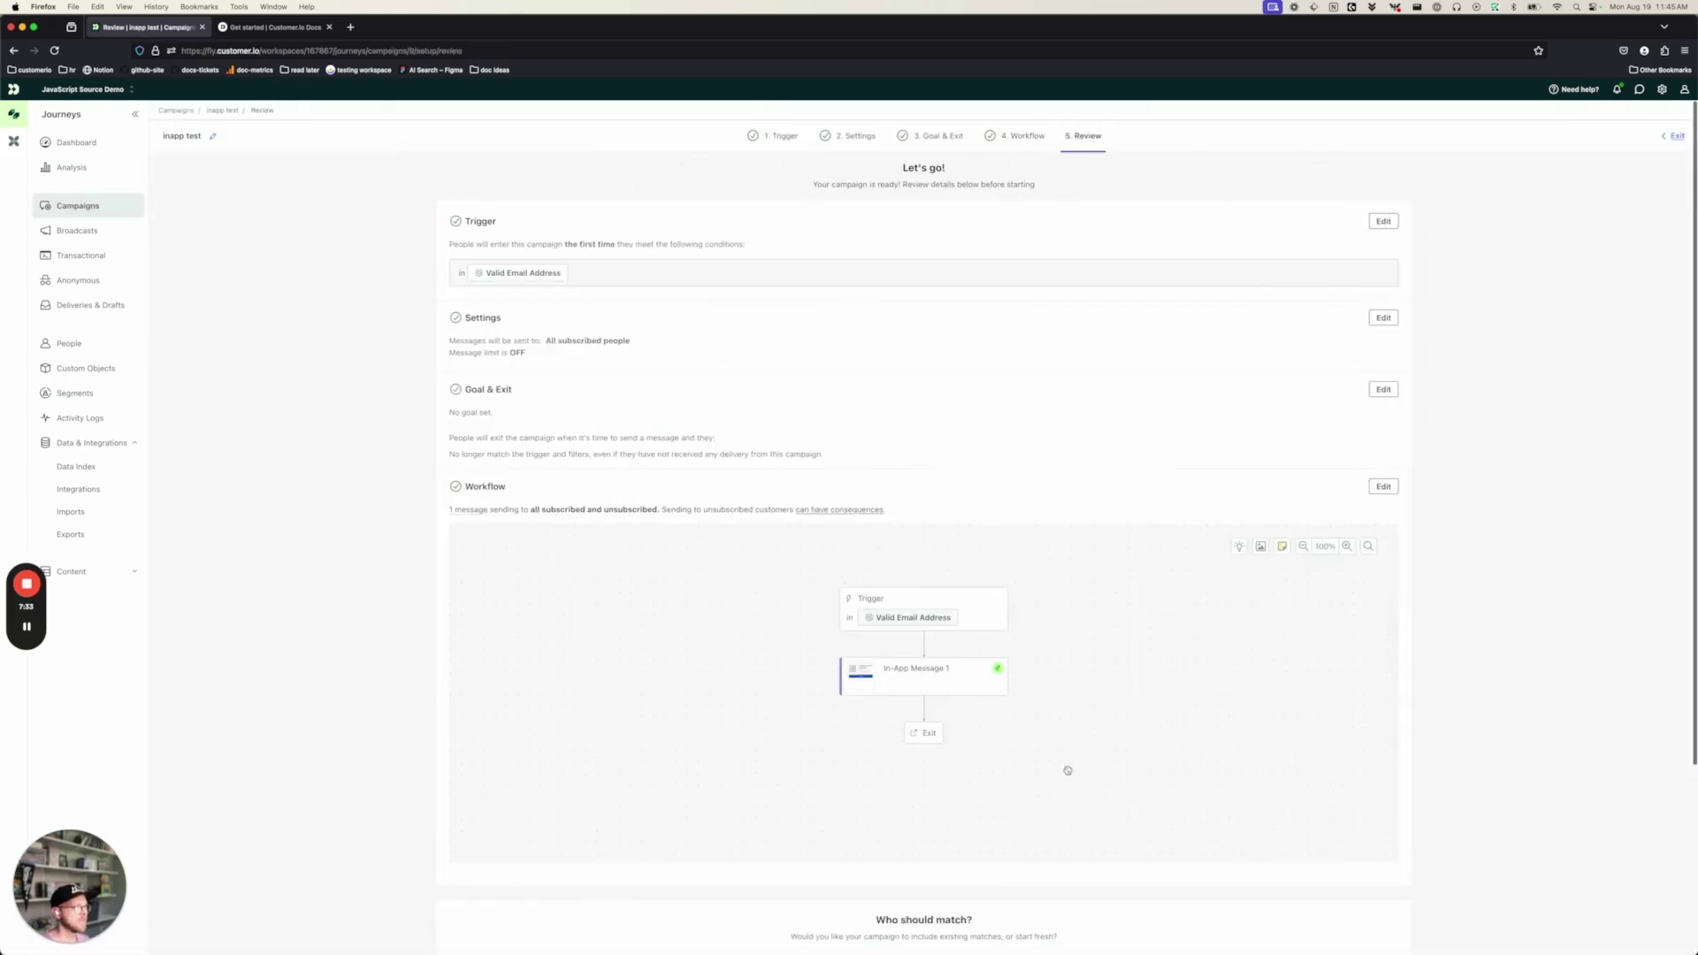
scroll(1067, 770, "down", 5)
left_click(588, 750)
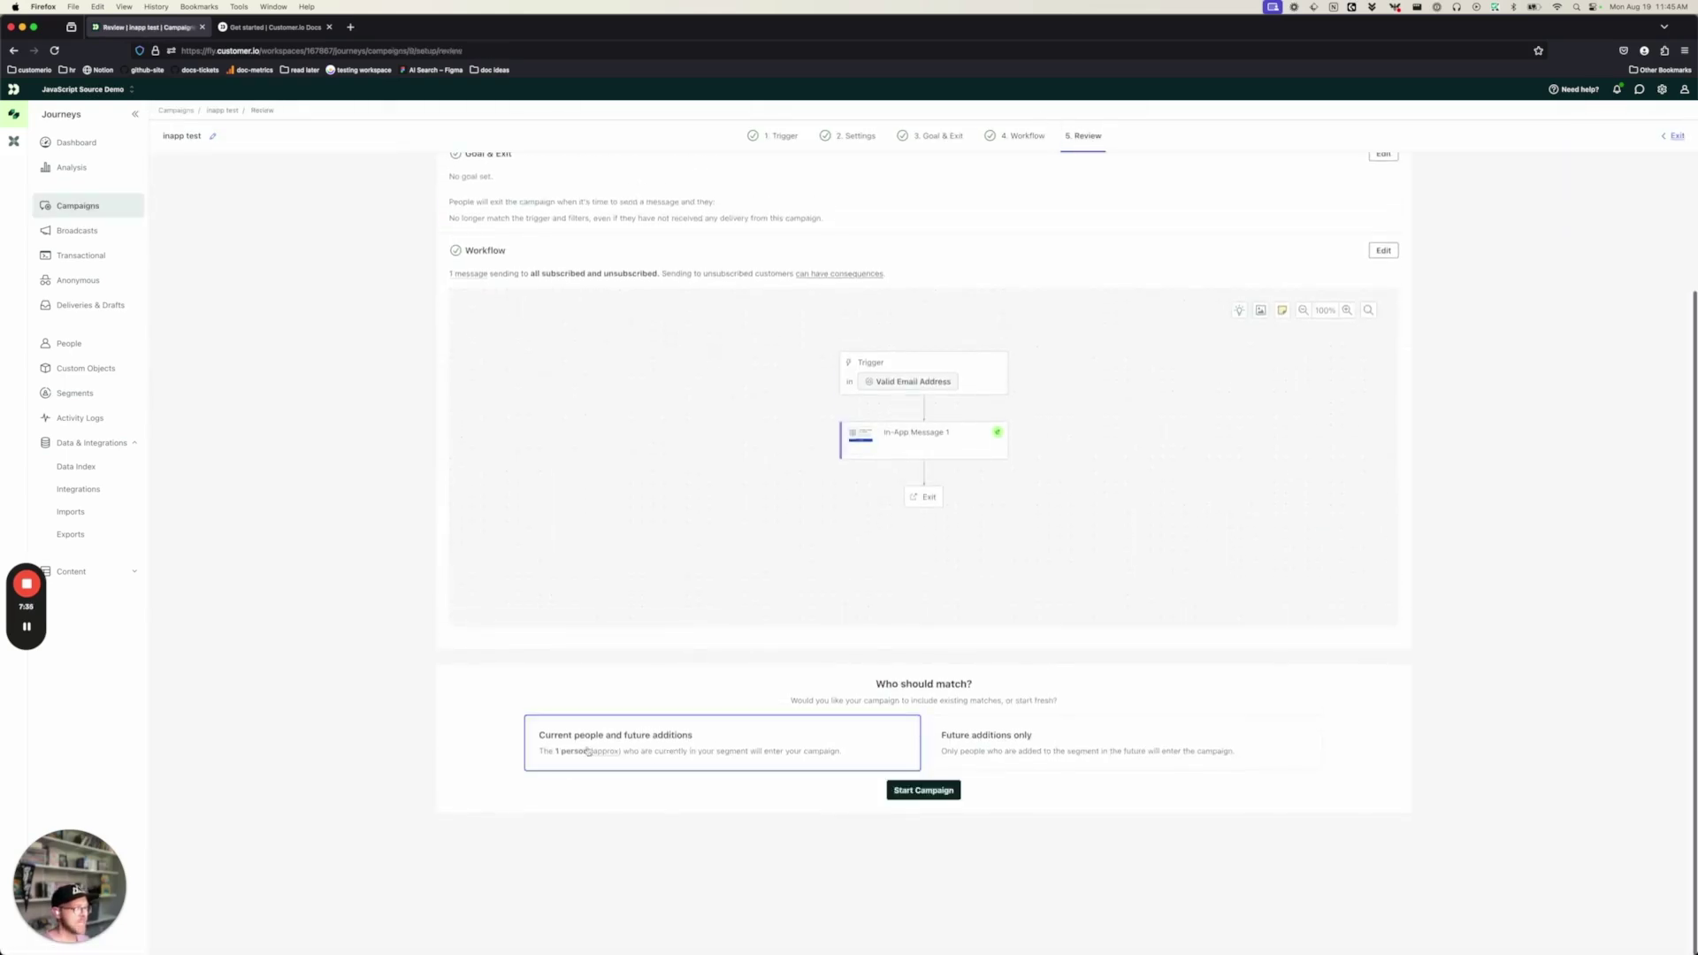
left_click(953, 796)
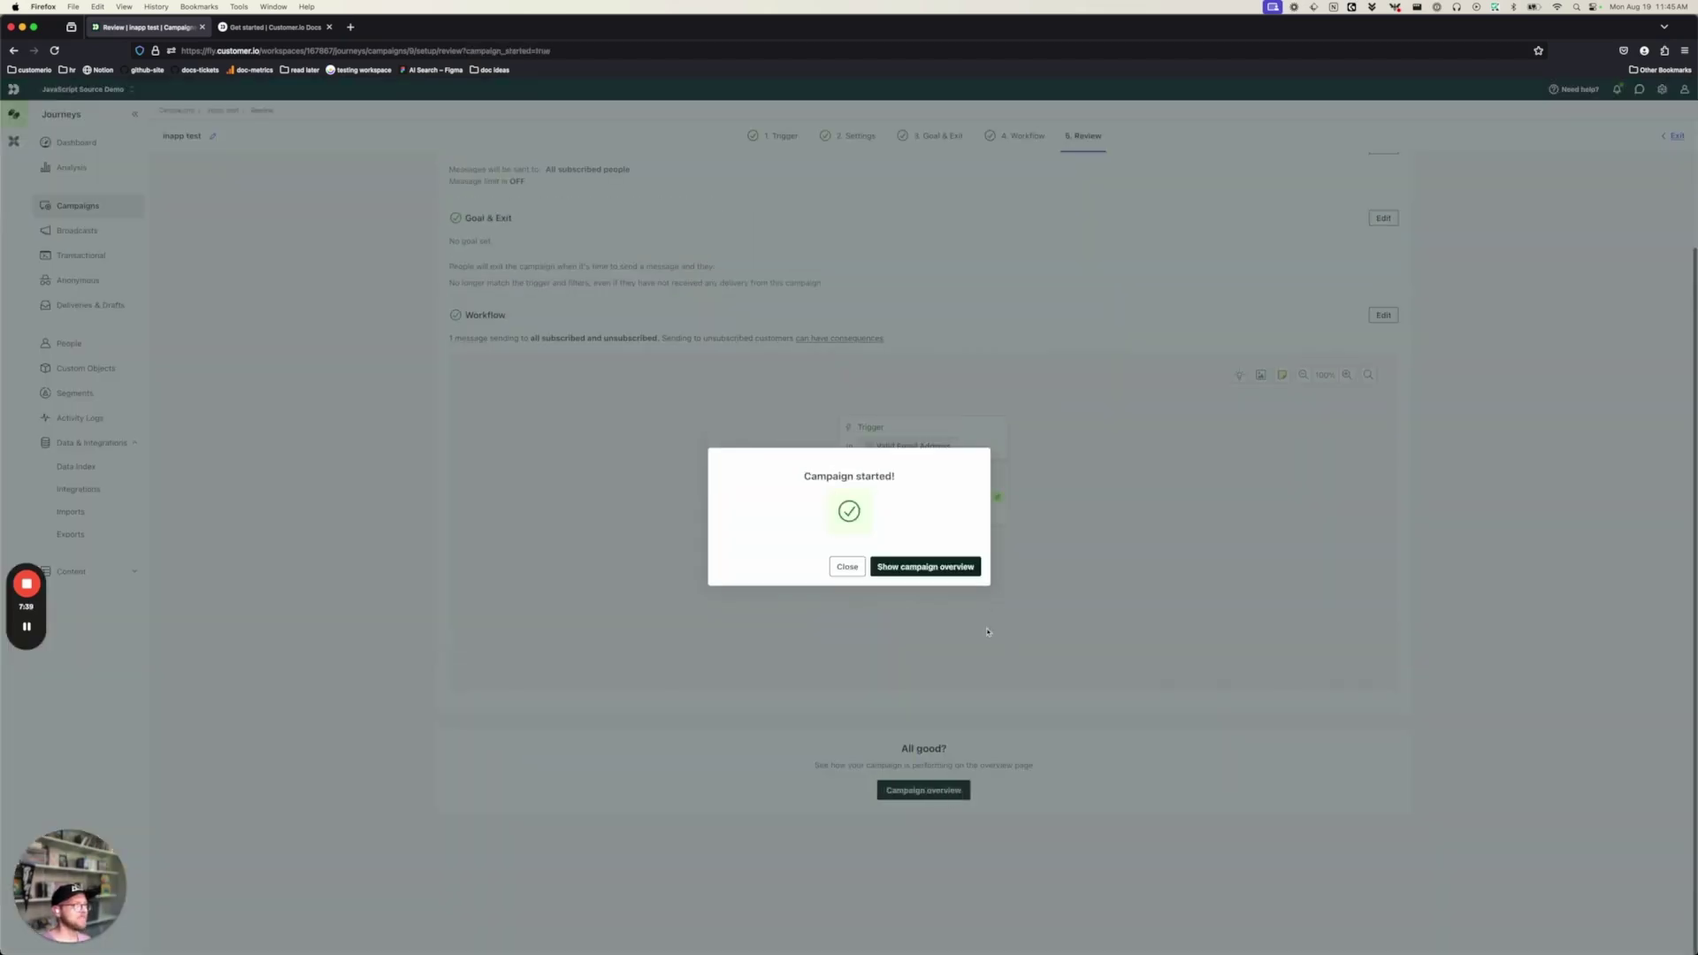
Step: Check the running campaign's overview and its list of sent messages
left_click(927, 568)
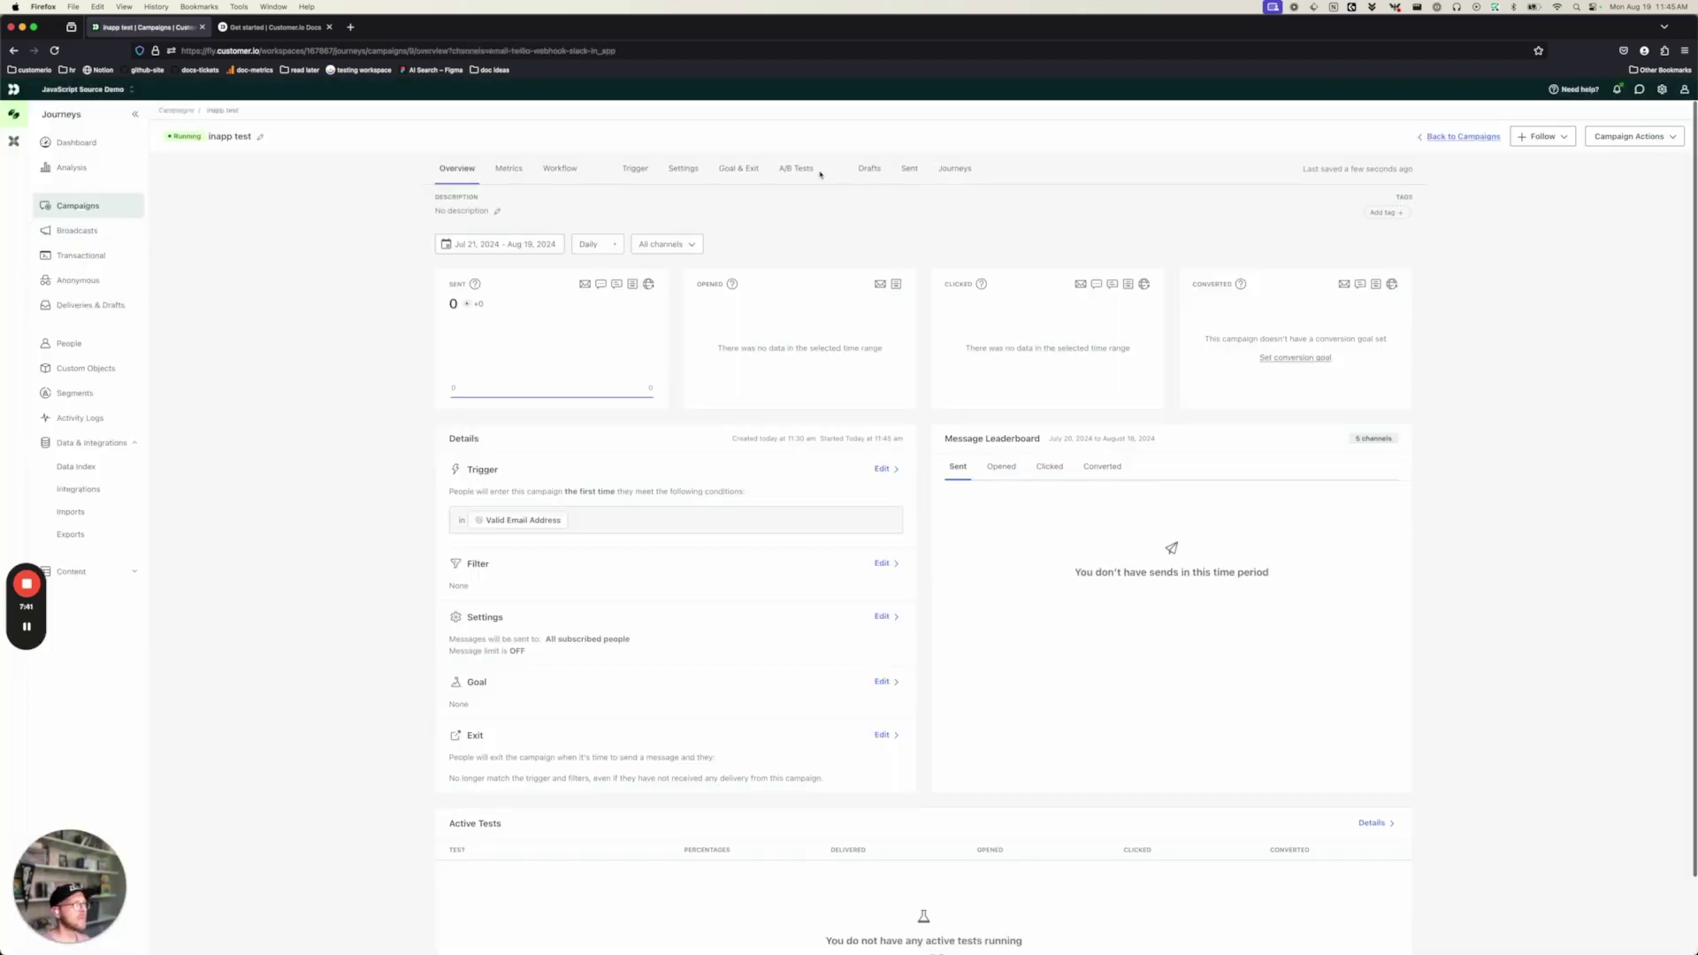
left_click(955, 167)
left_click(909, 168)
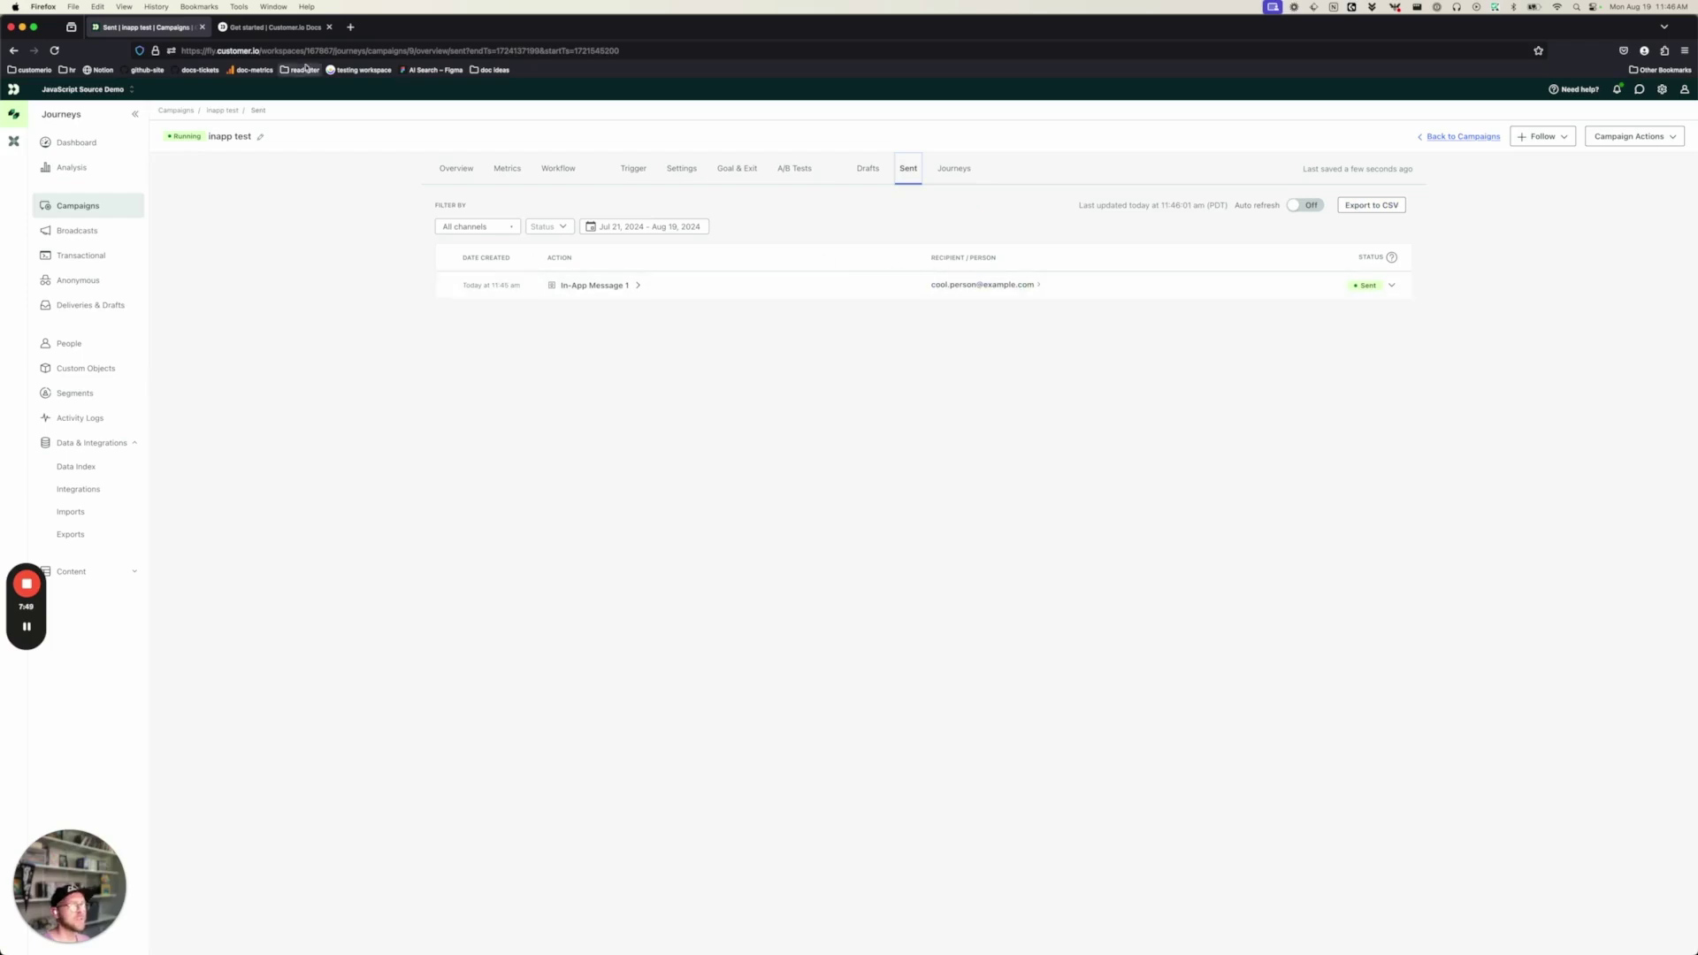
left_click(279, 25)
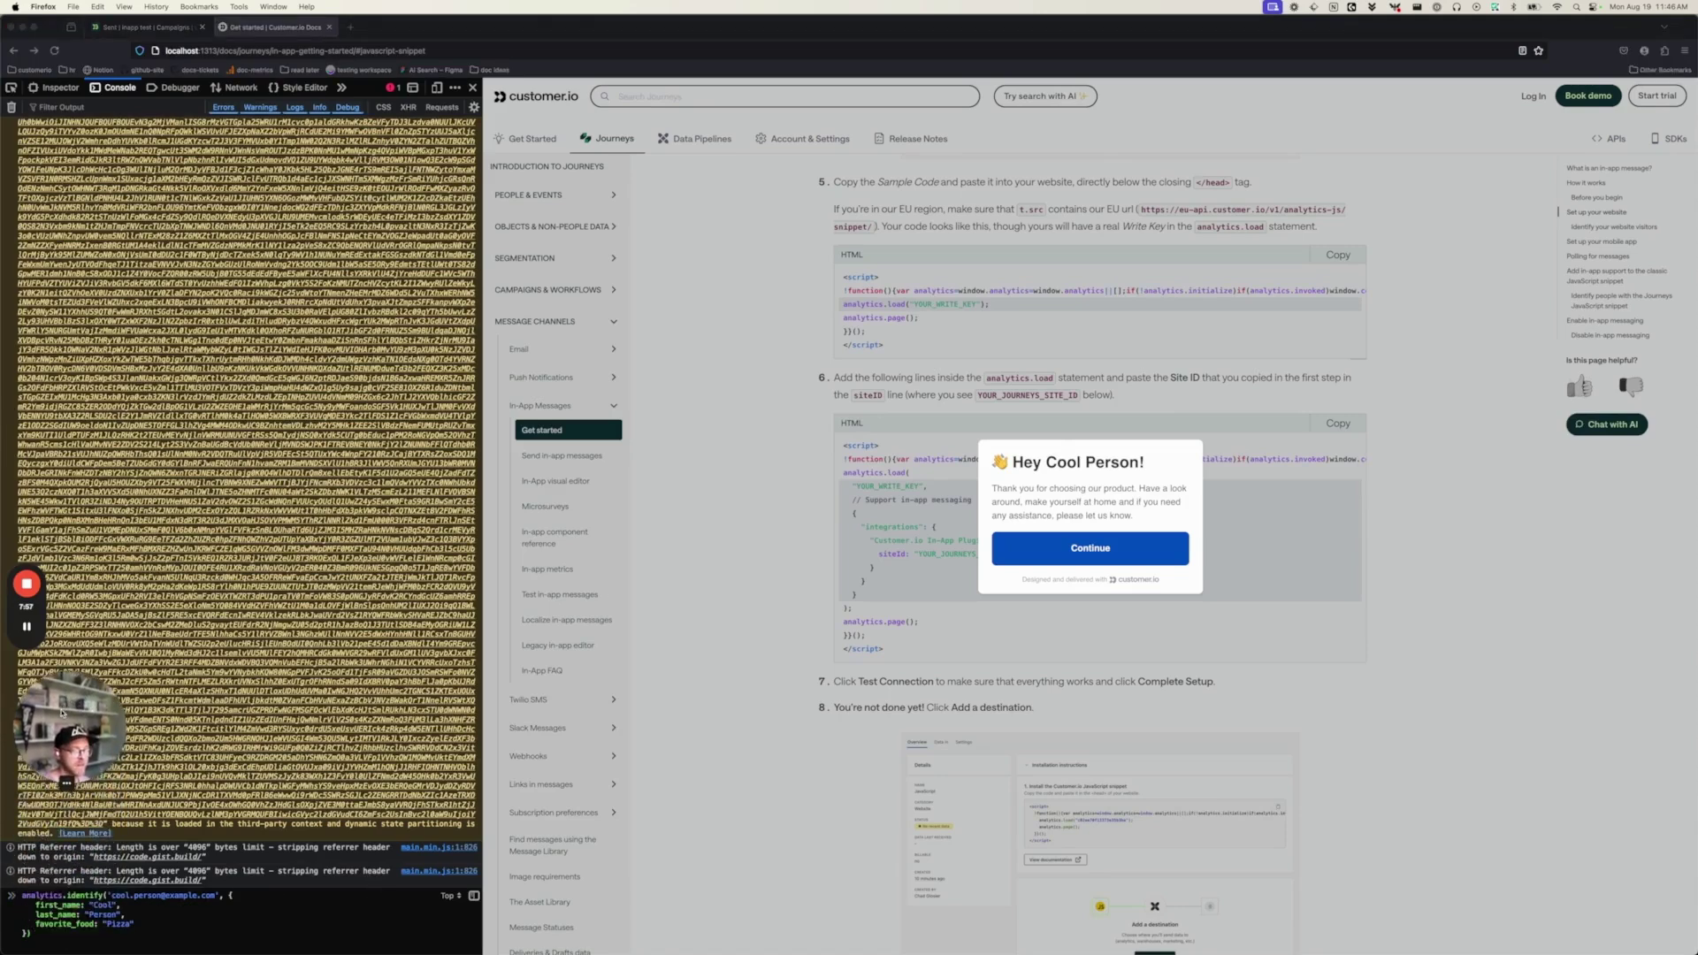
Step: Run analytics.identify with a new email, first_name 'Another' and favorite_food 'Burgers'
left_click(128, 896)
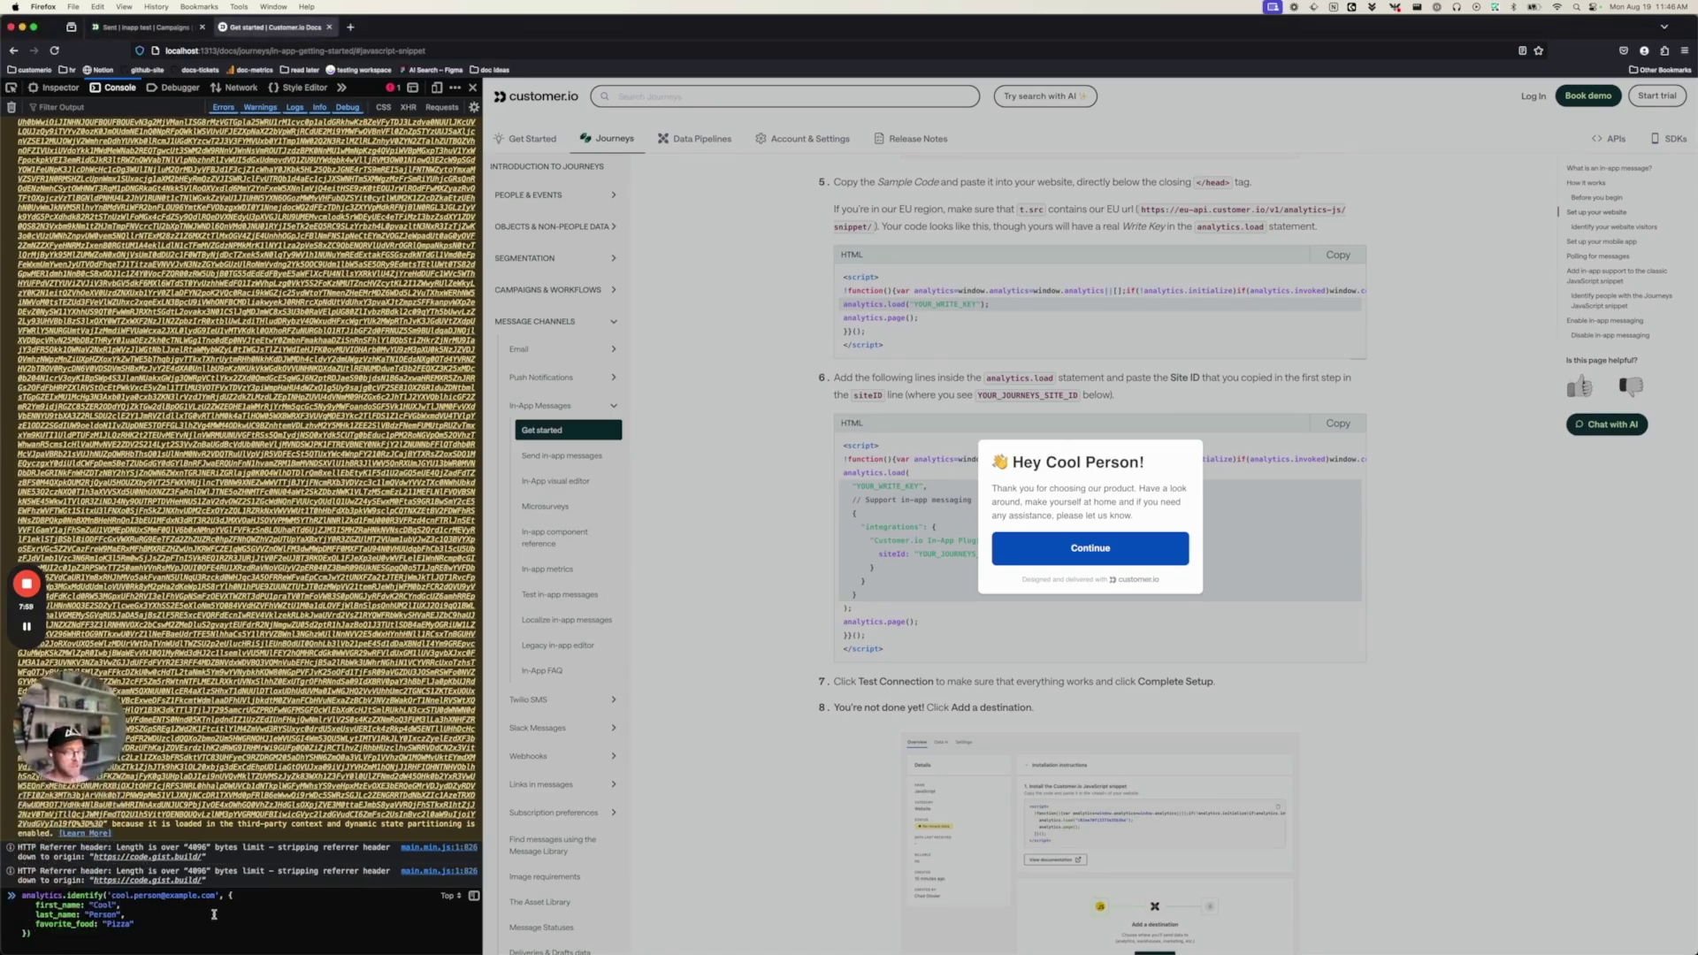
type("another")
double_click(106, 905)
type("Another")
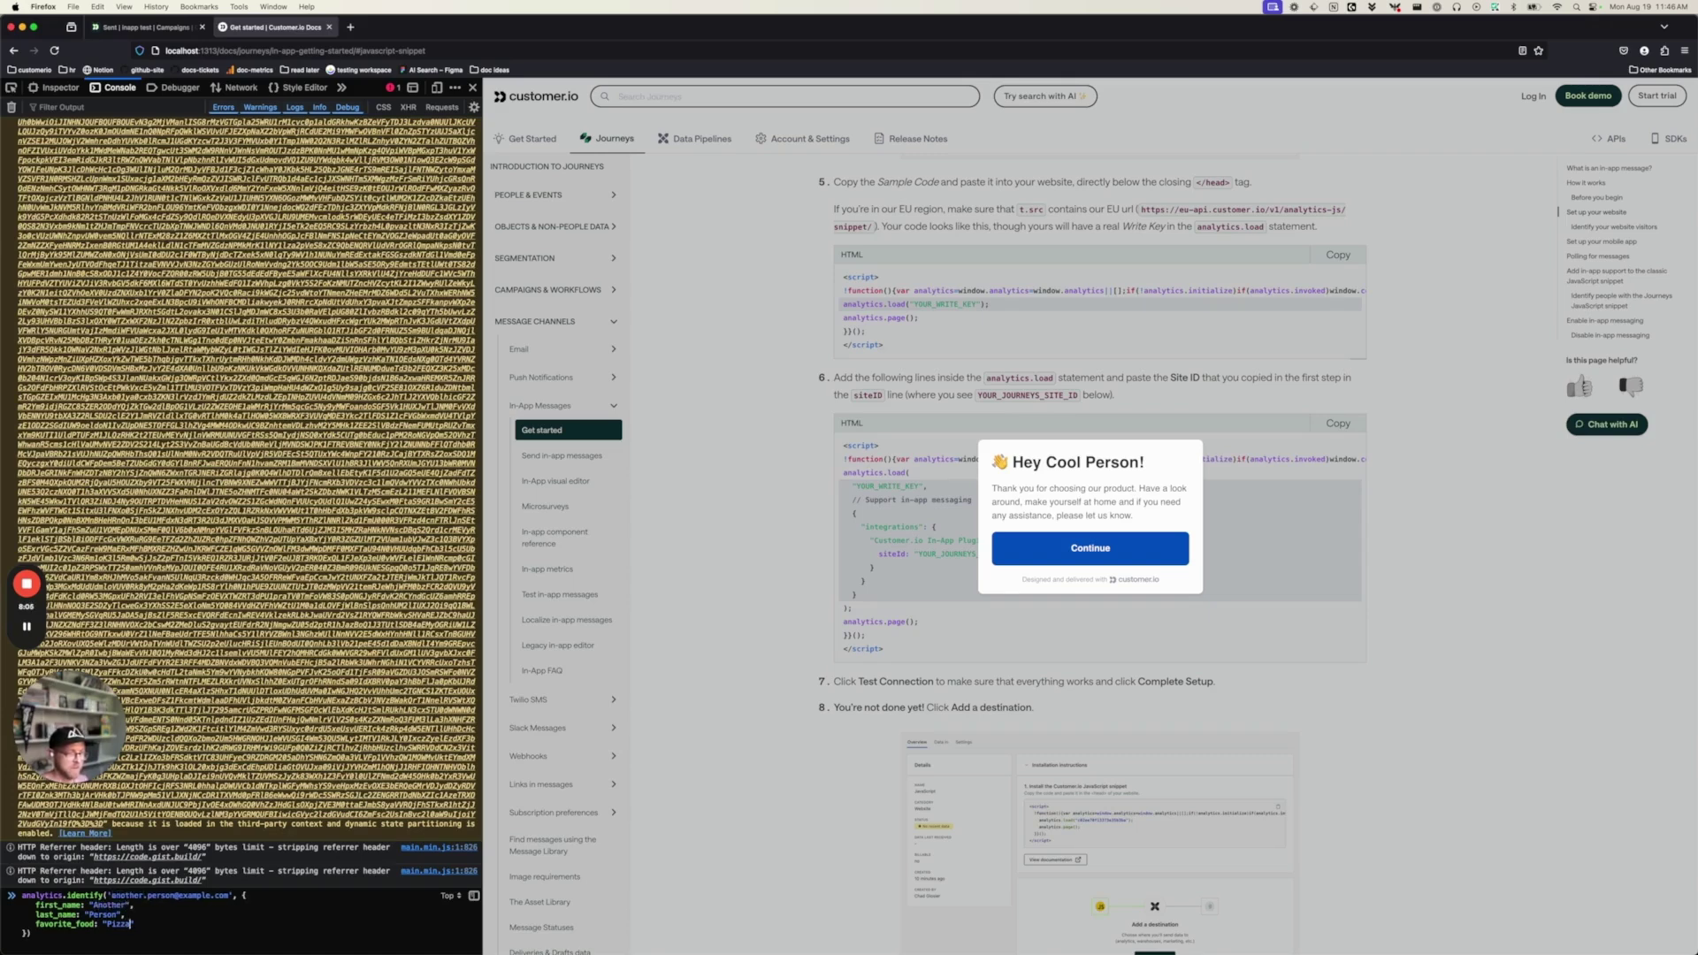
double_click(117, 923)
type("Brugers")
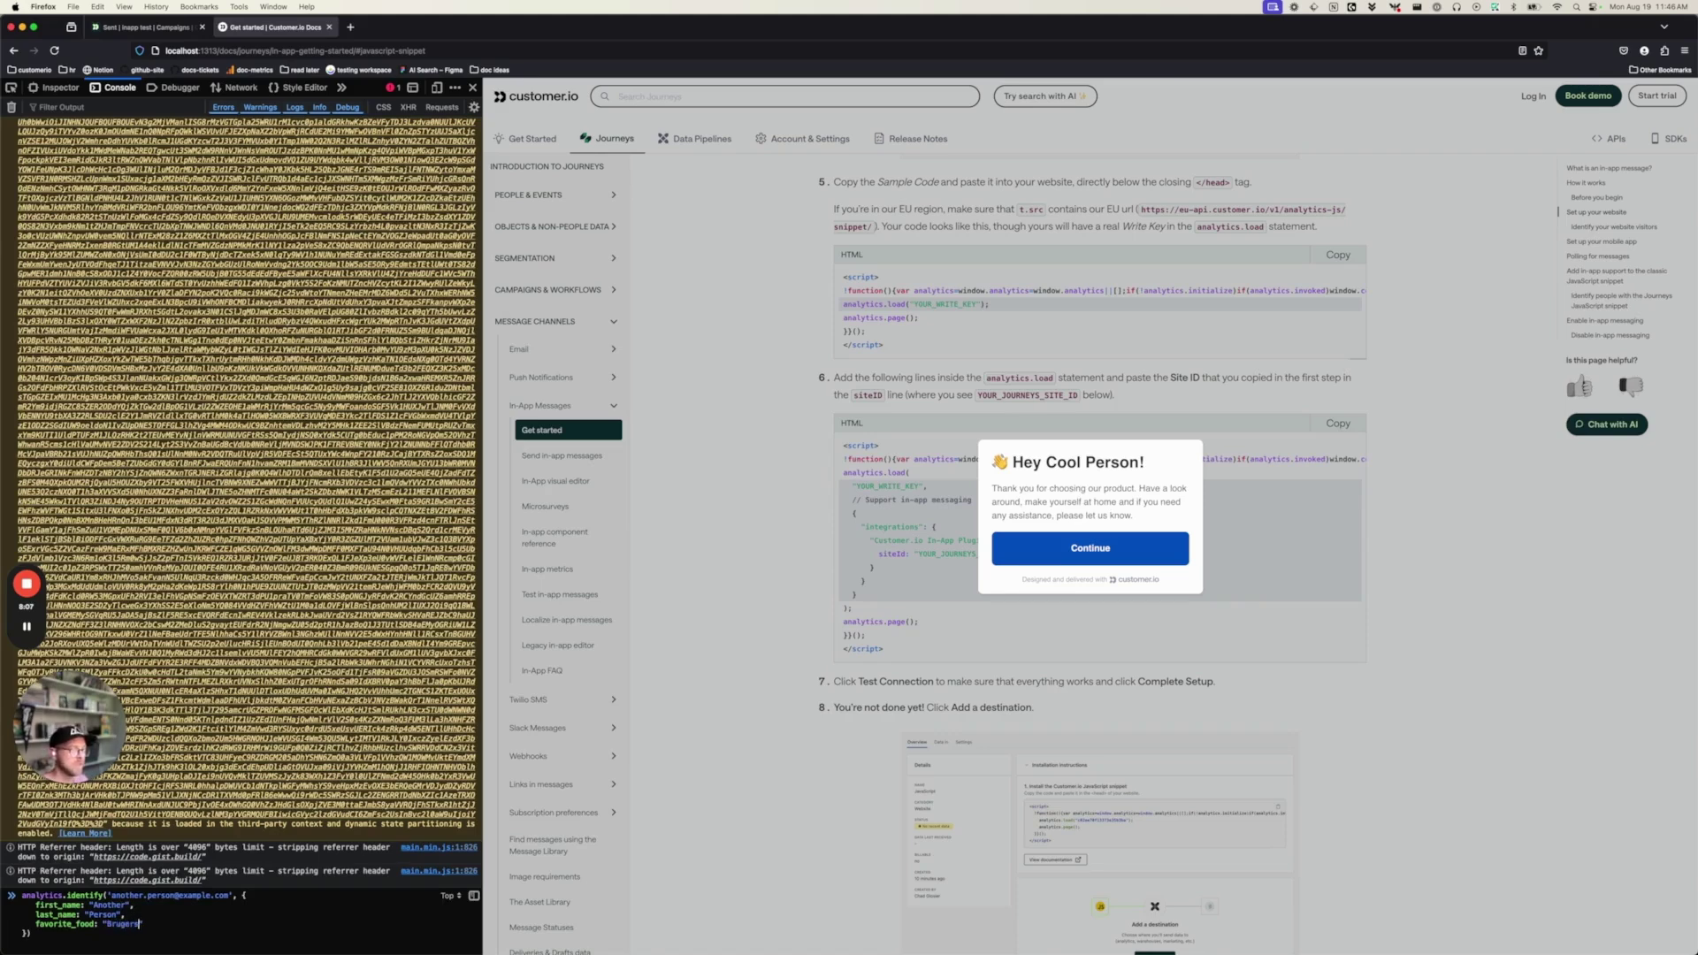
key("BackSpace")
key("BackSpace")
key("BackSpace")
key("BackSpace")
key("BackSpace")
type("urgers")
key("Return")
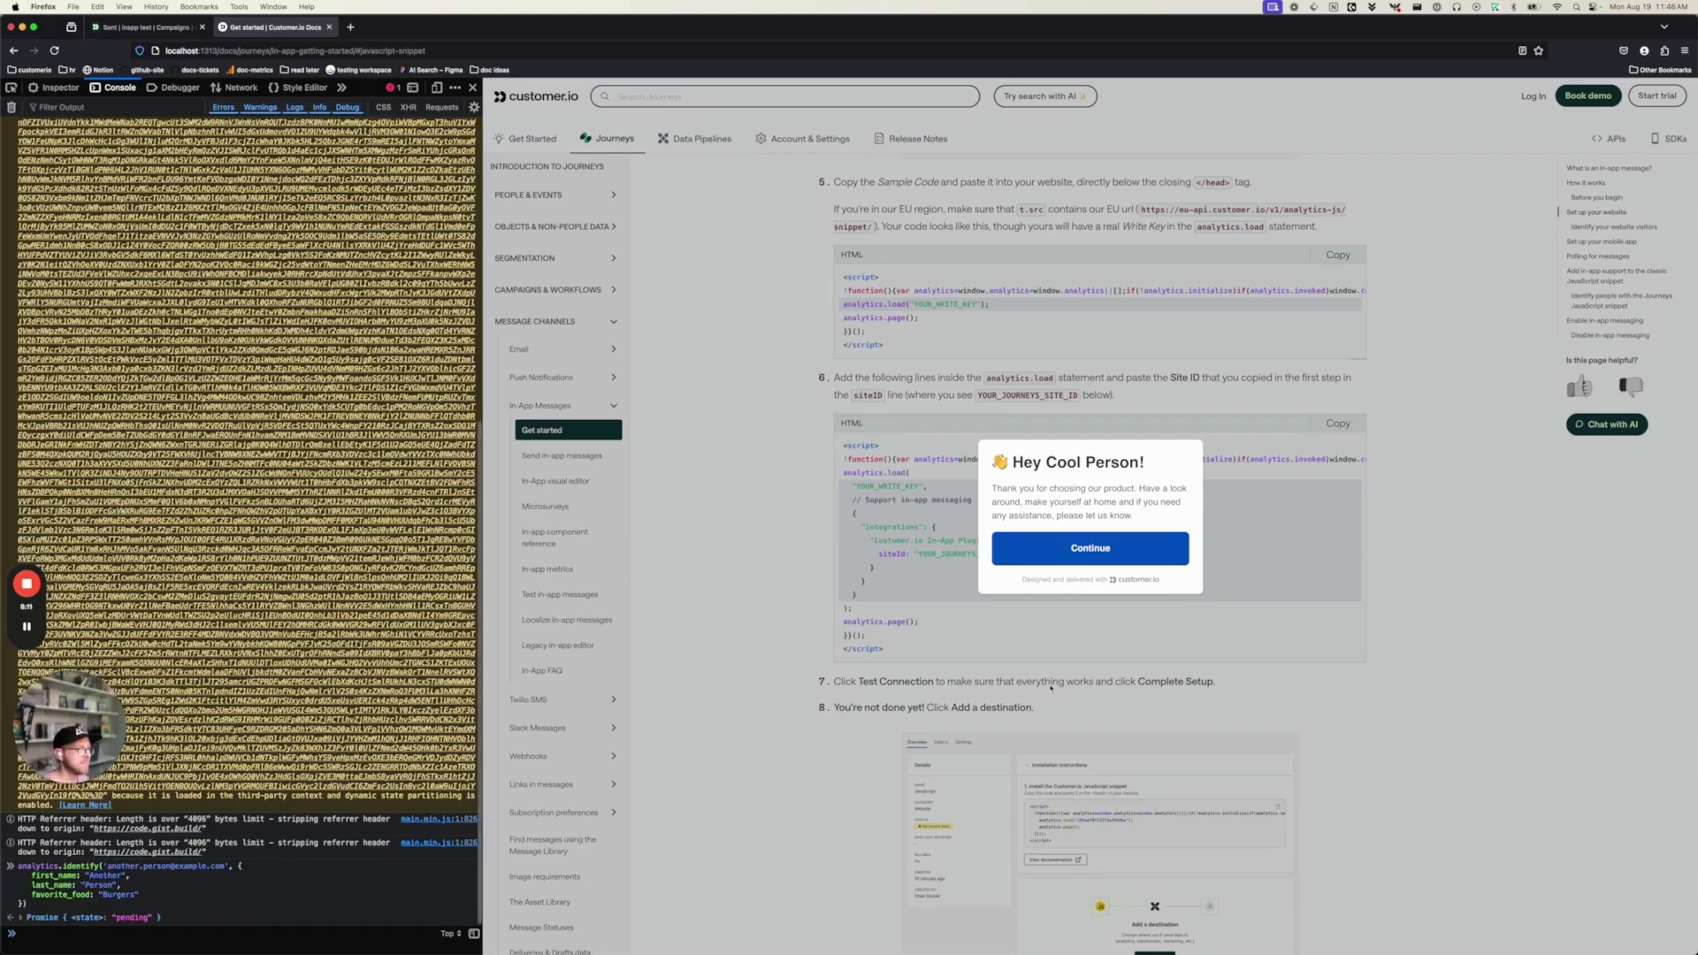
Step: Reload the docs page and dismiss the 'Hey Another Person!' welcome pop-up with Continue
key("super+r")
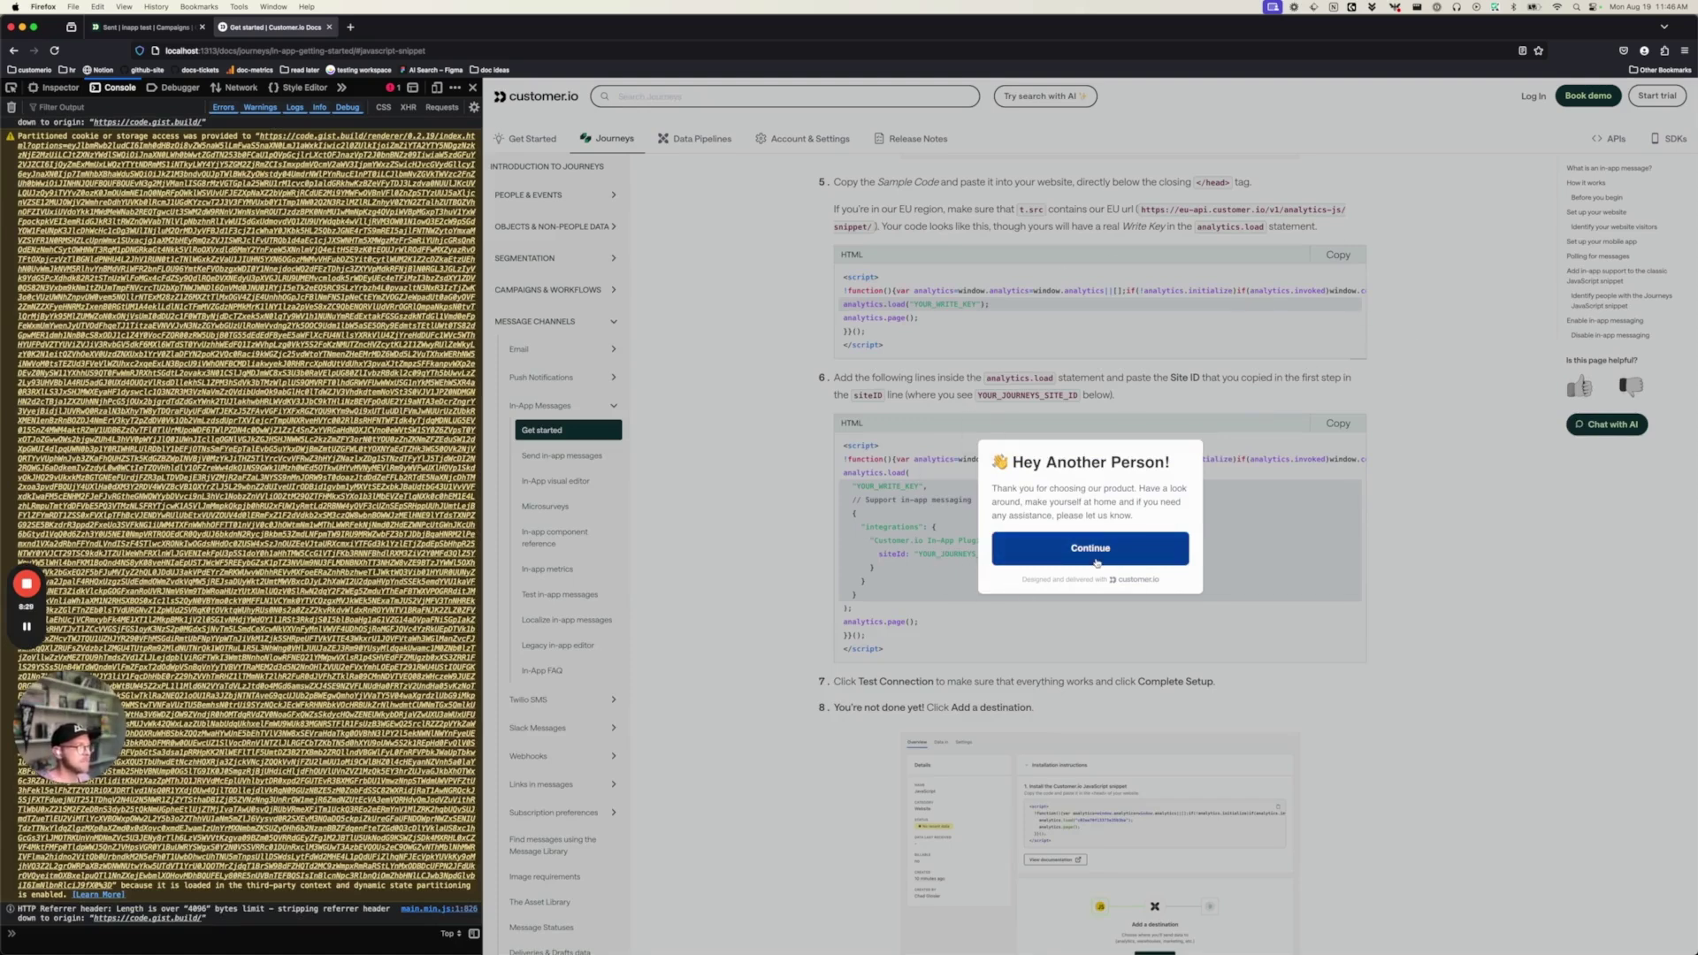
left_click(1095, 557)
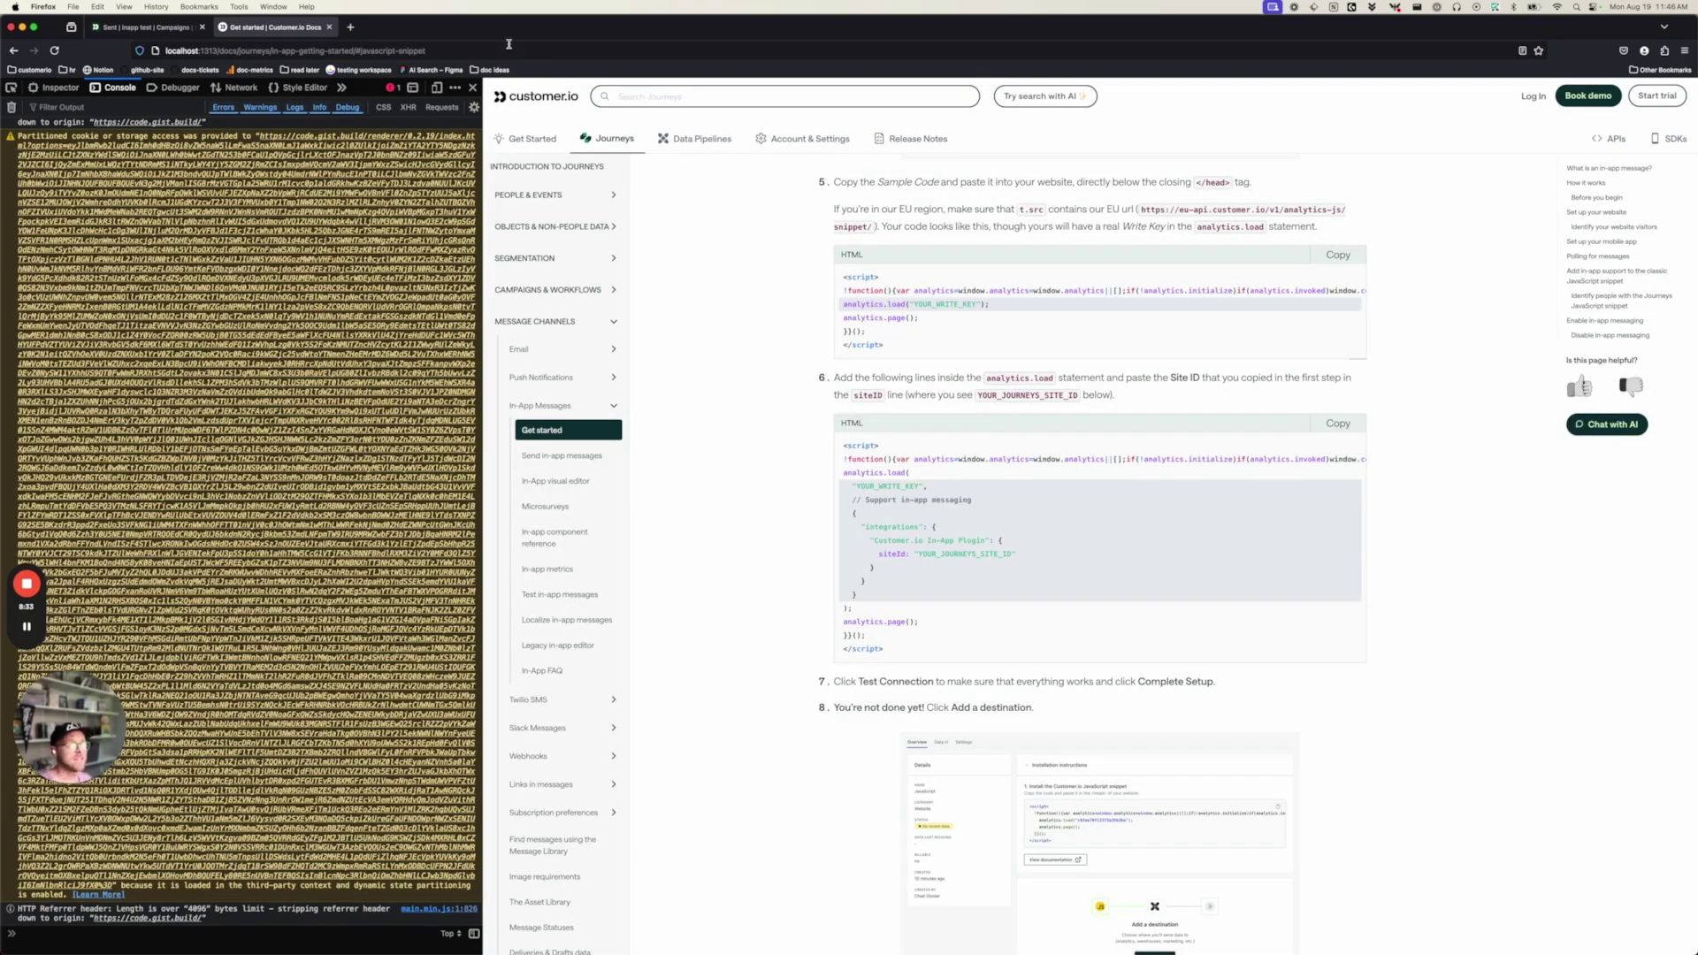
Step: Check both test people in People, then view Data Pipelines Sources with JavaScript receiving data
left_click(124, 27)
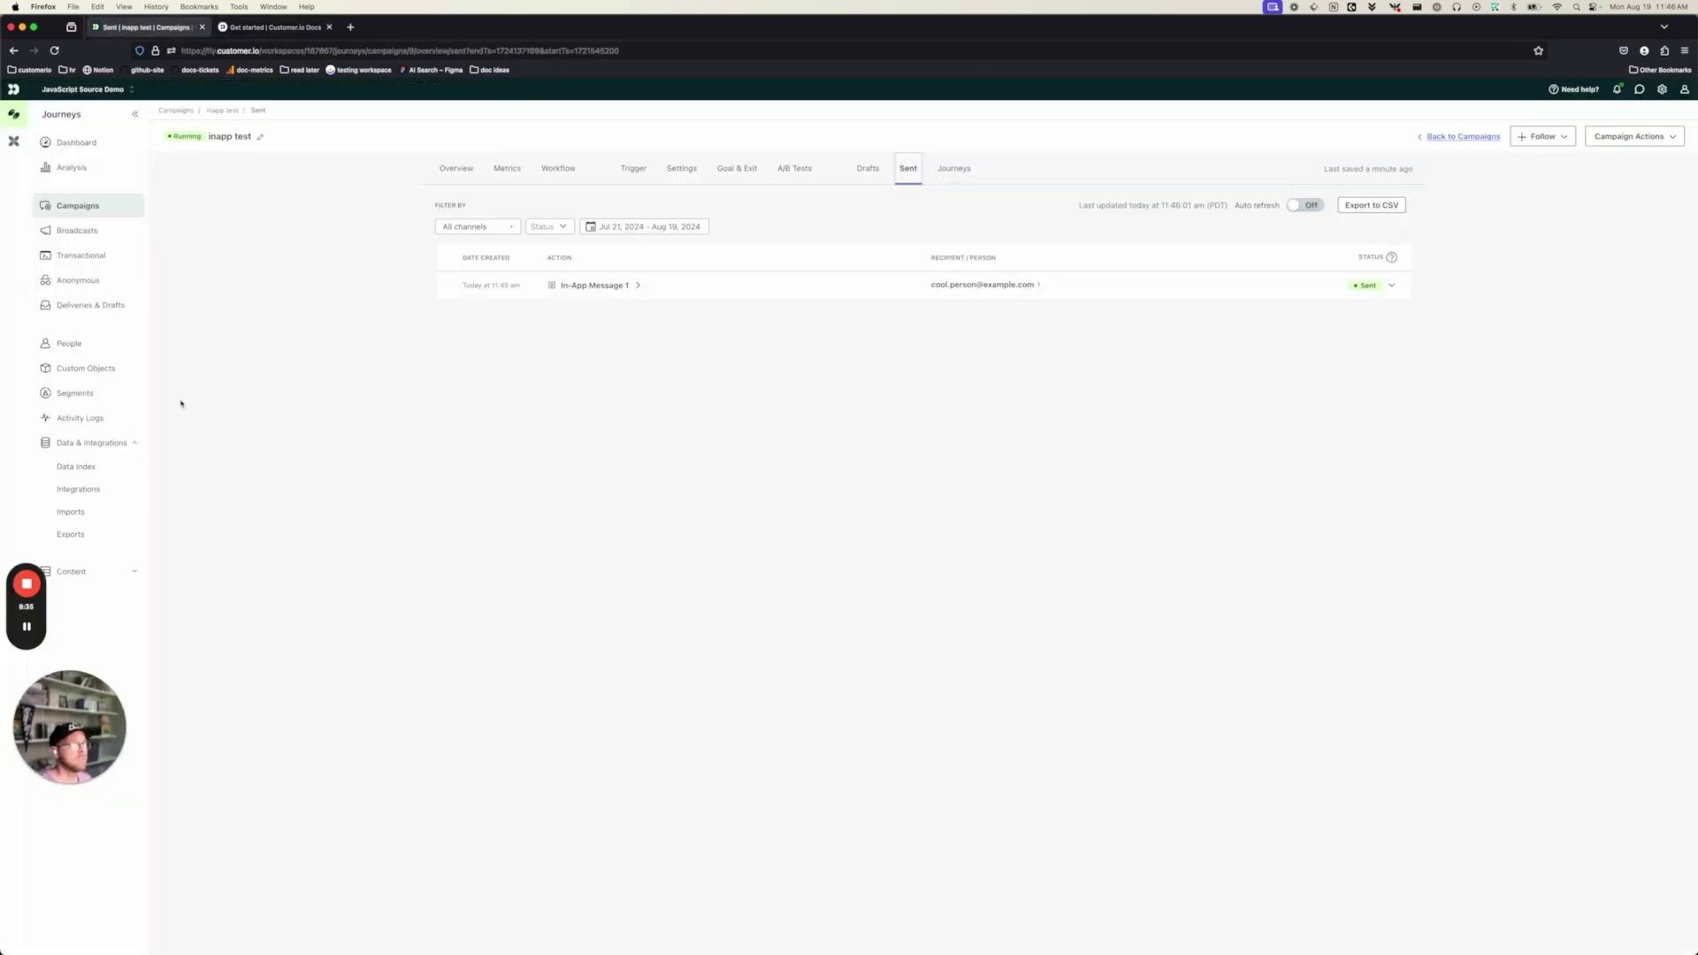
left_click(76, 344)
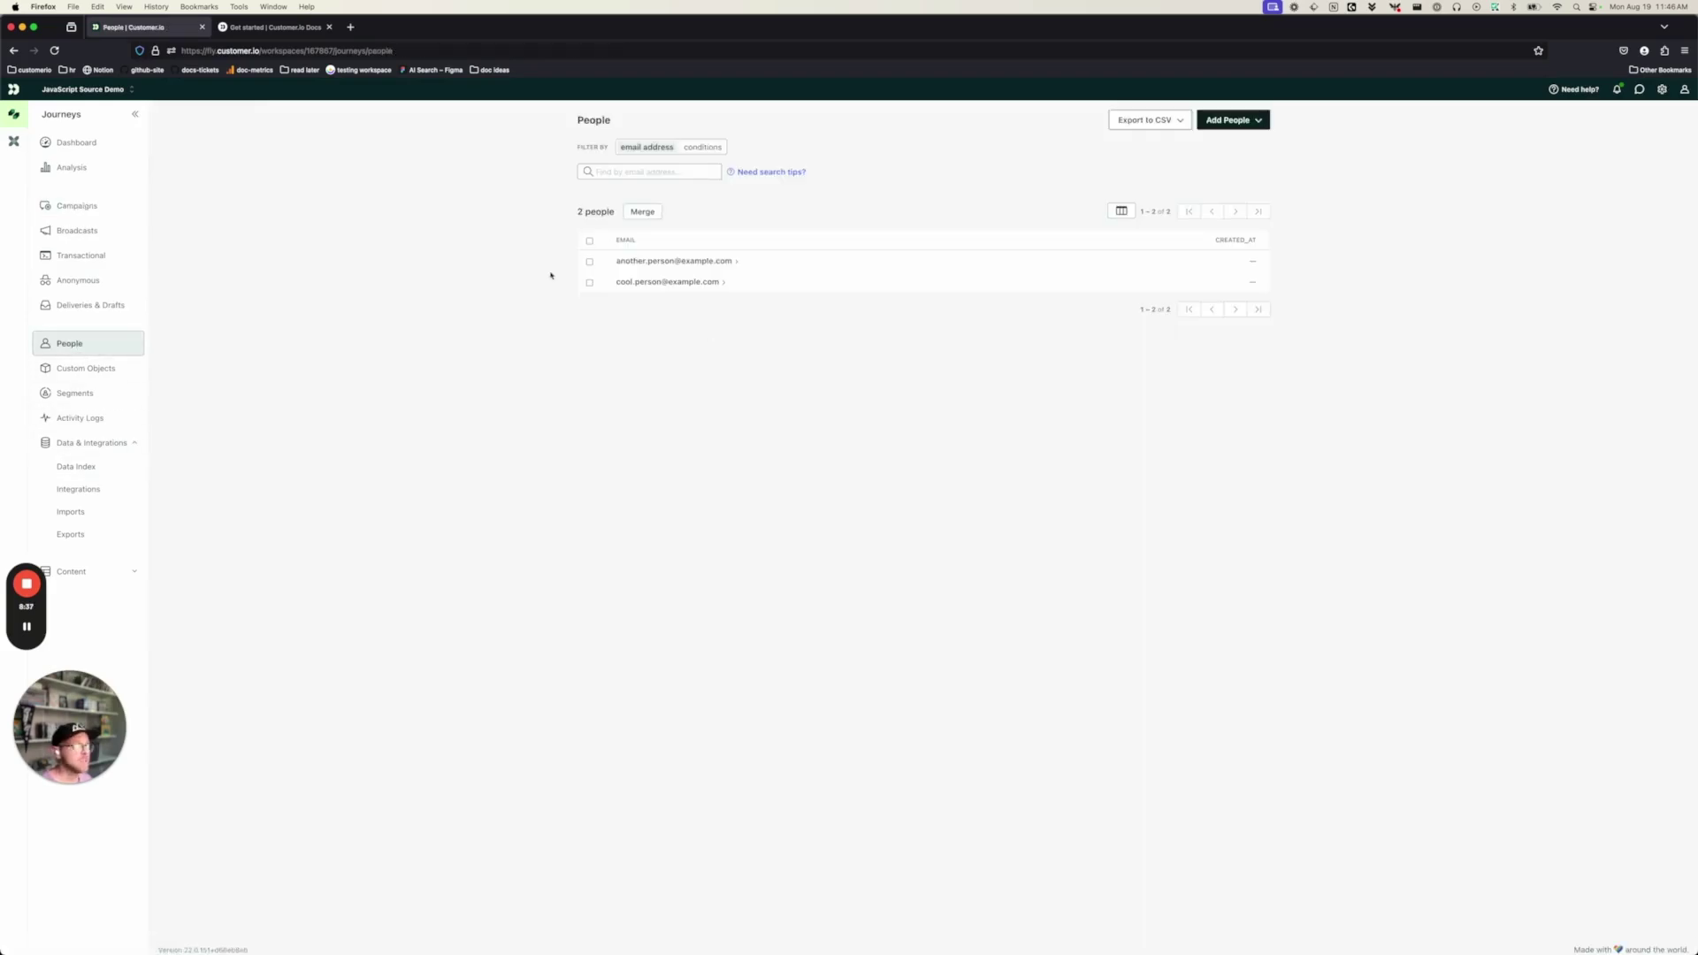
left_click(13, 141)
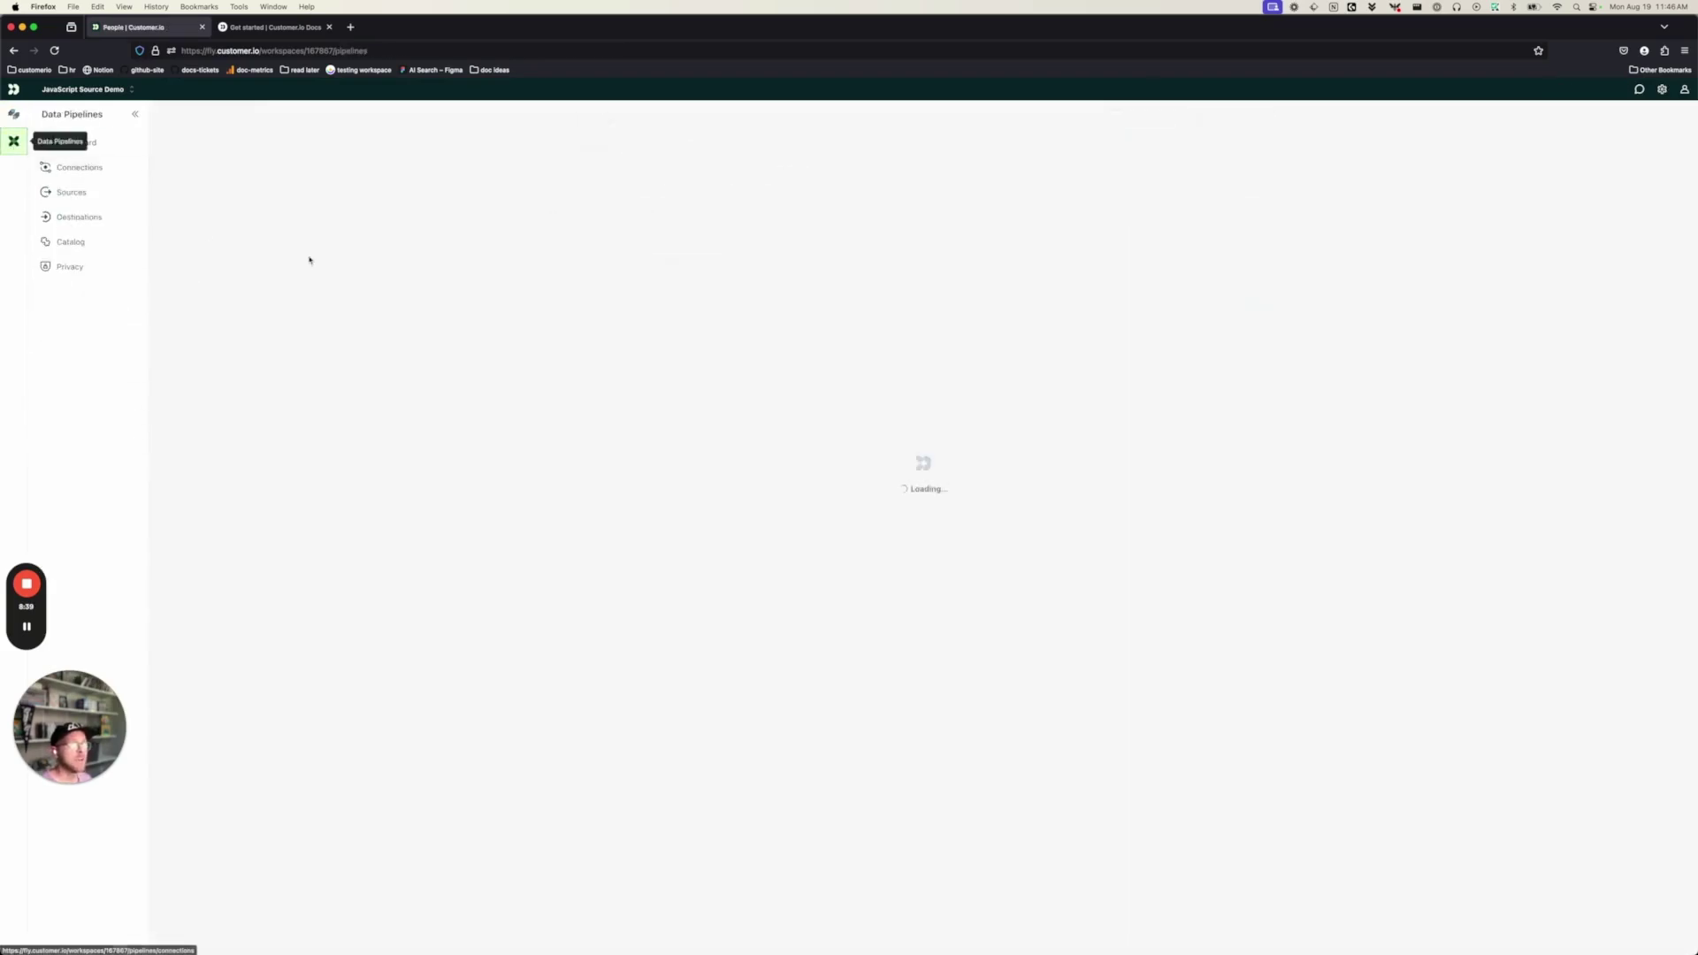
left_click(92, 195)
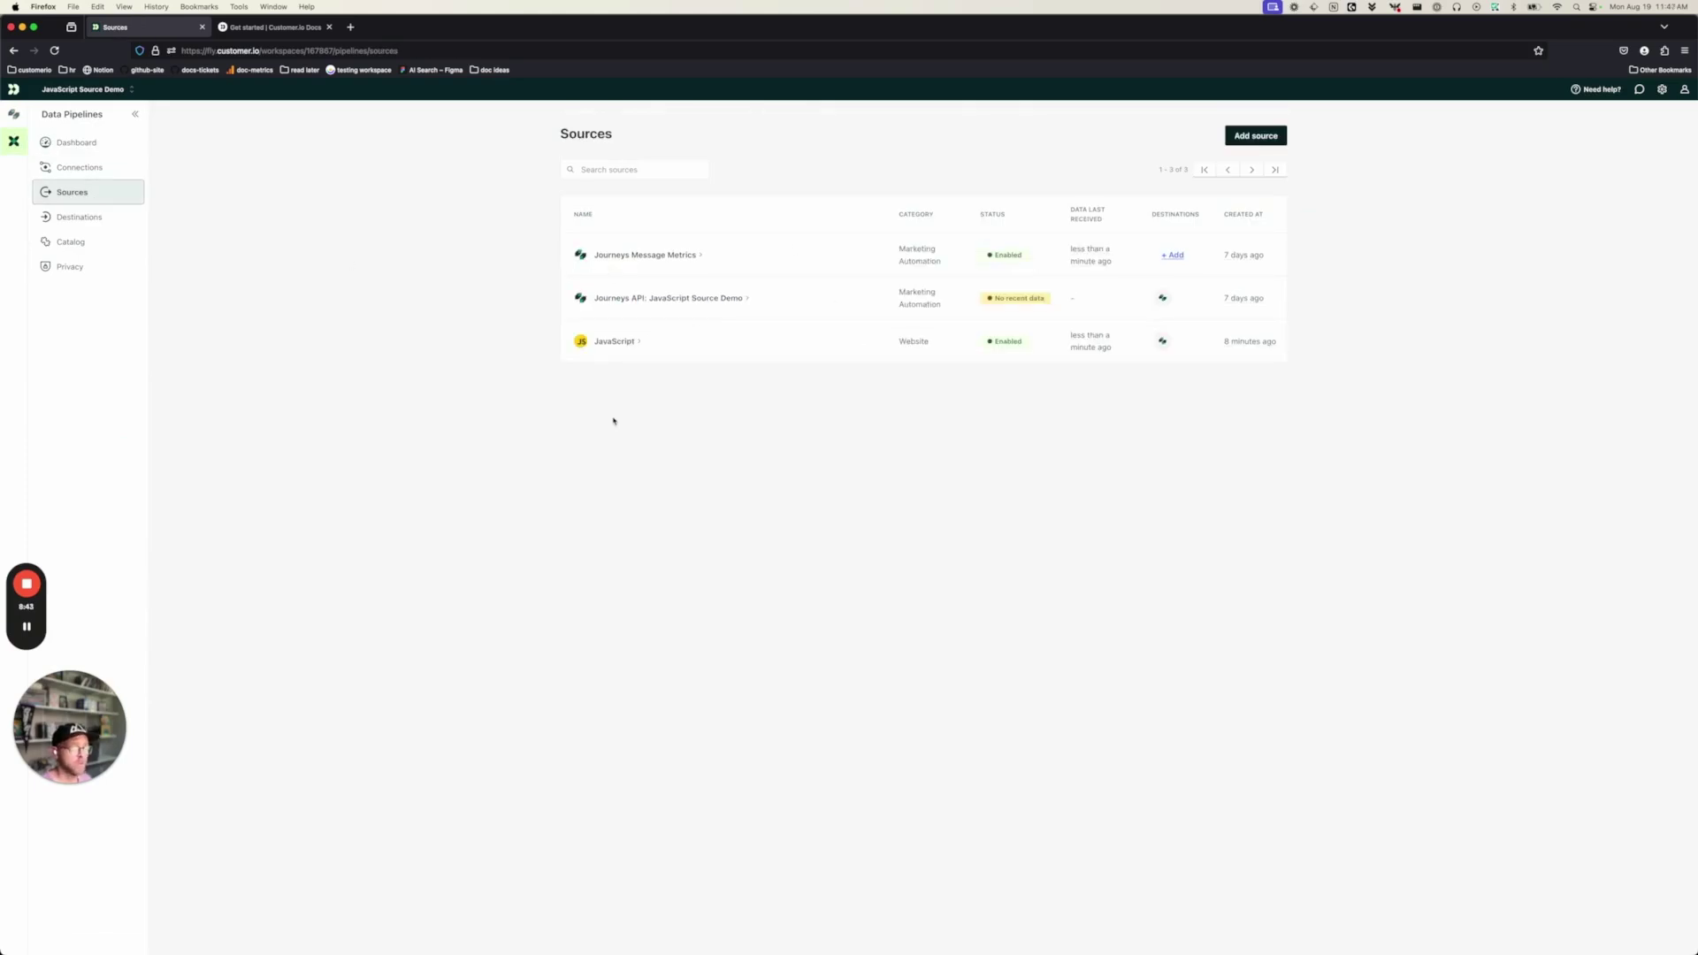